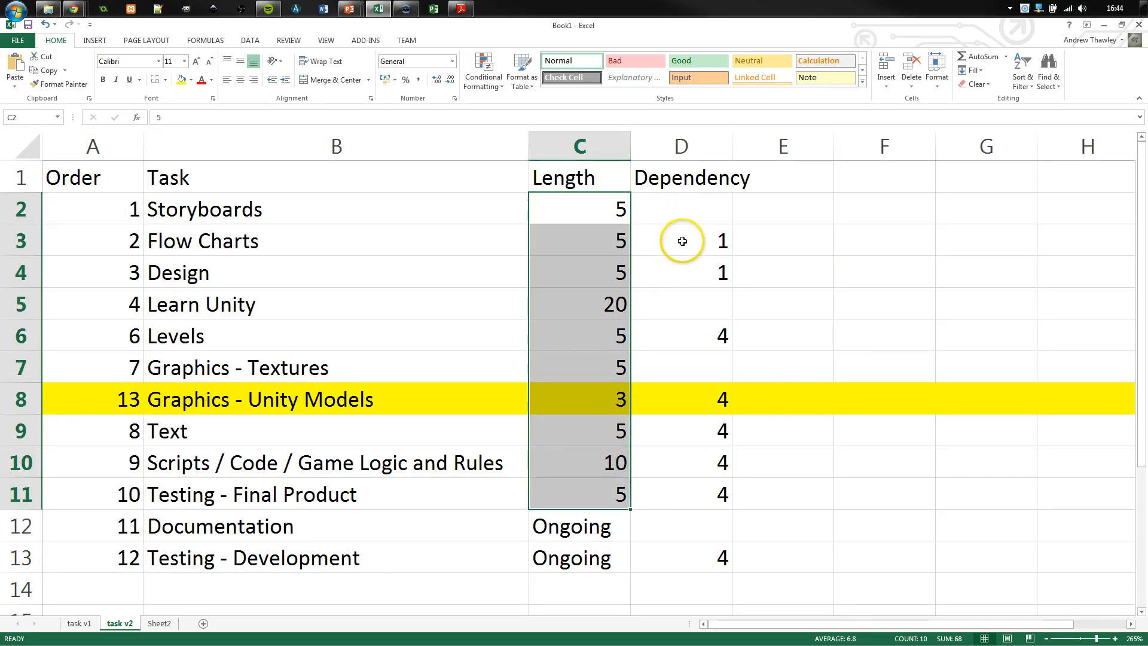
- Examine the Dependency column and how the Flow Charts and Design tasks relate to Storyboards
left_click_drag(683, 241, 679, 562)
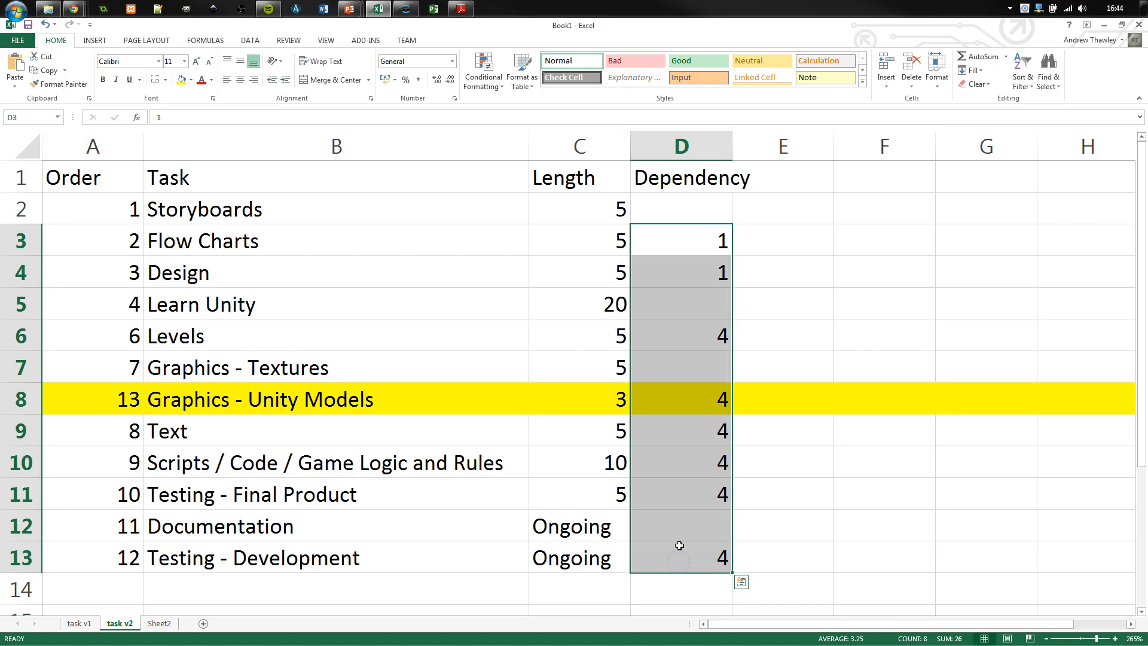
left_click(709, 272)
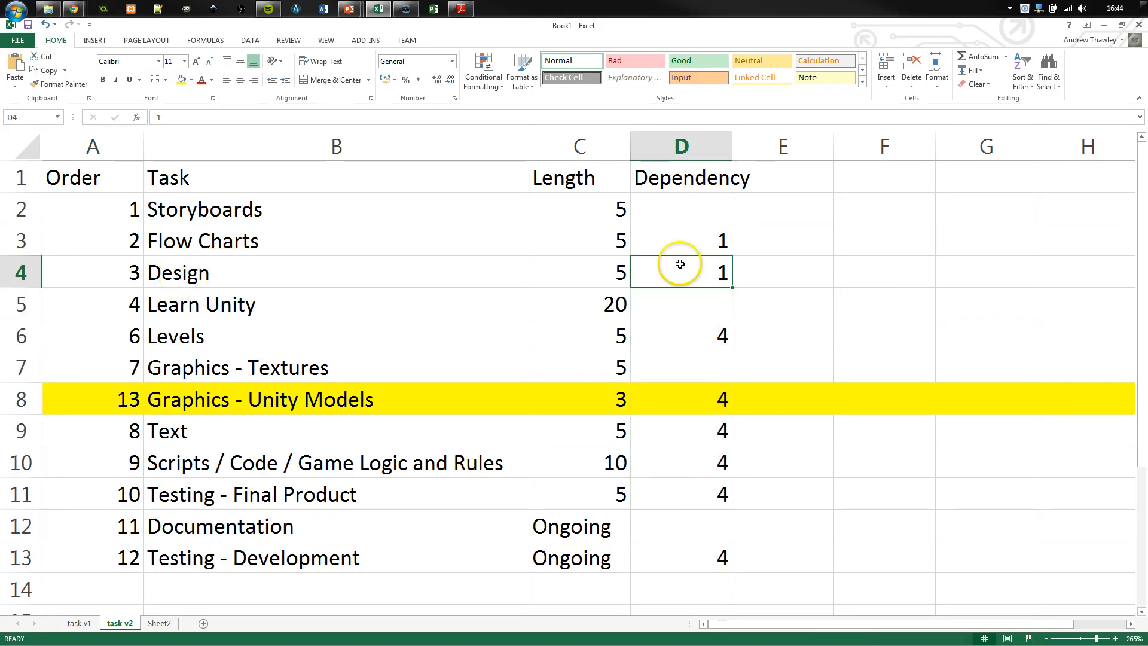
left_click(719, 263)
left_click(185, 267)
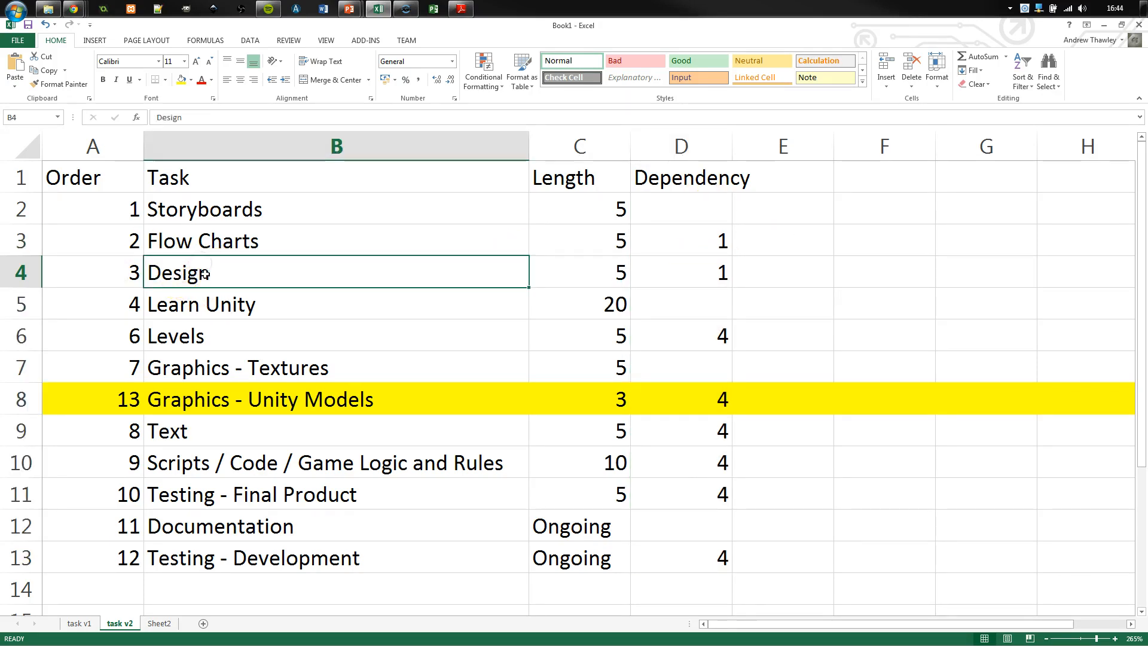
left_click(185, 212)
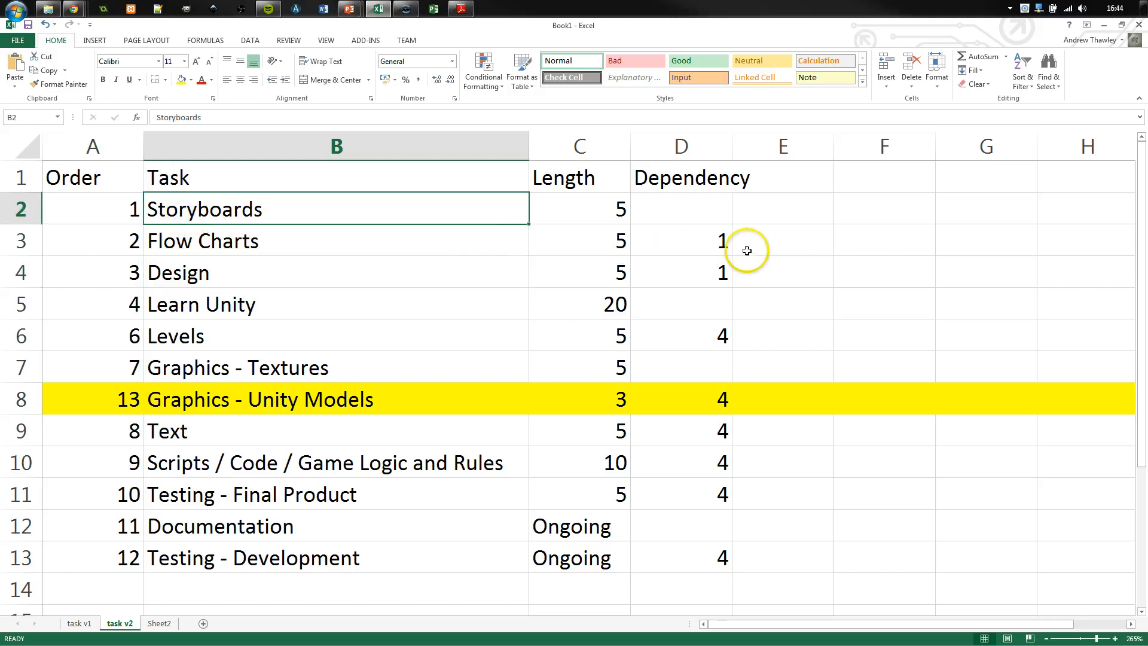
left_click(205, 248)
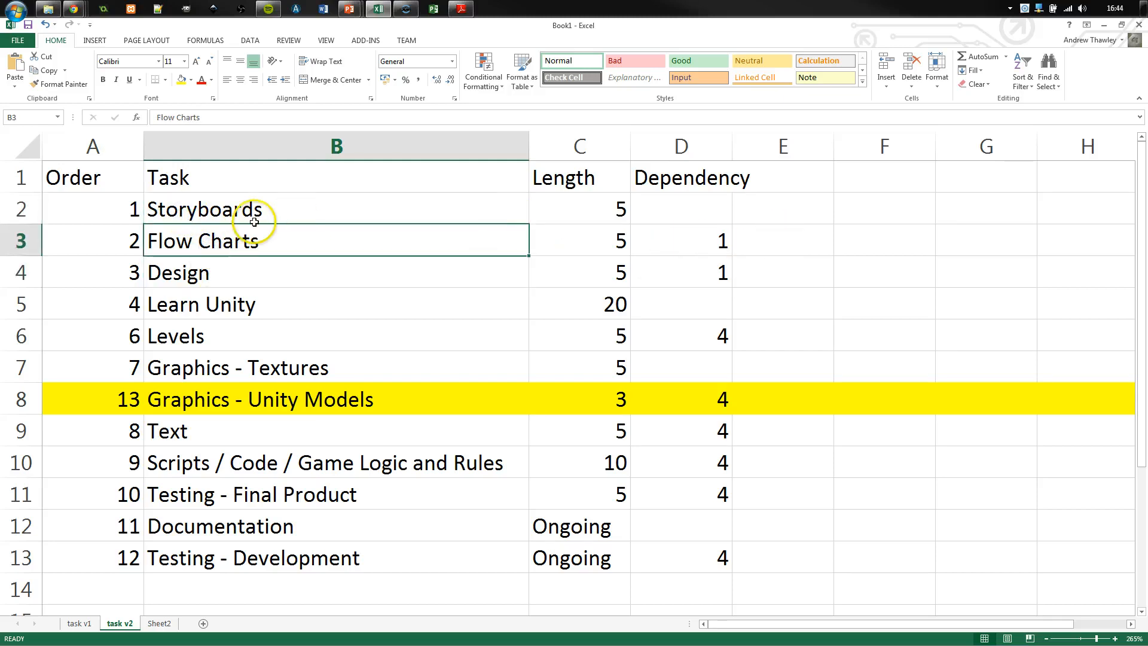
left_click(215, 217)
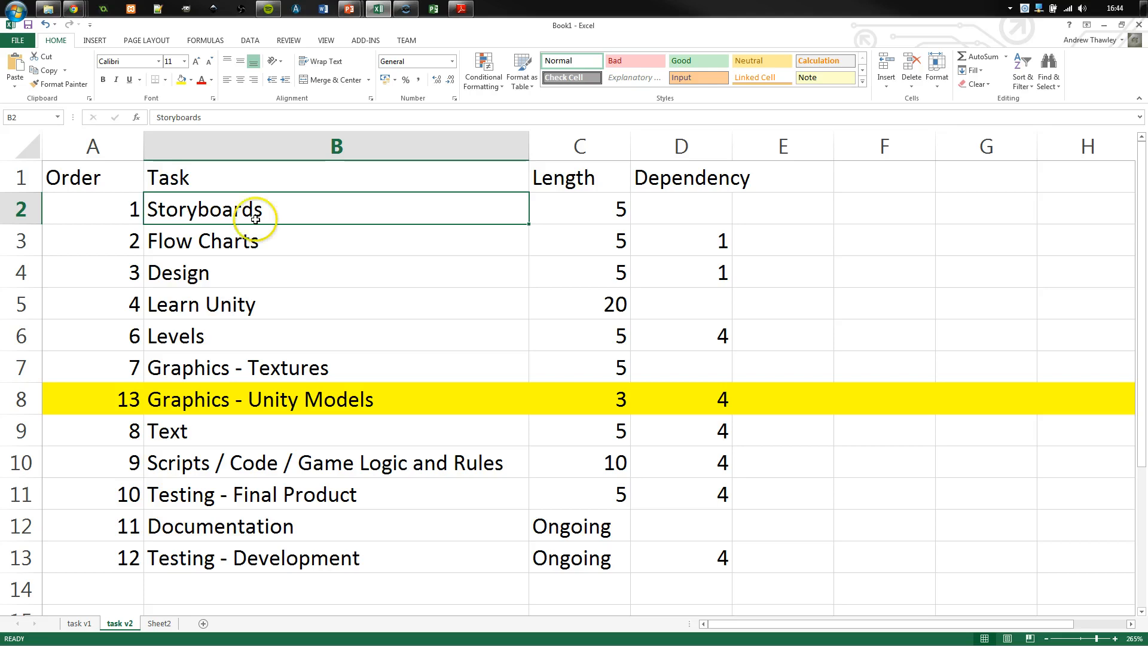
left_click(186, 259)
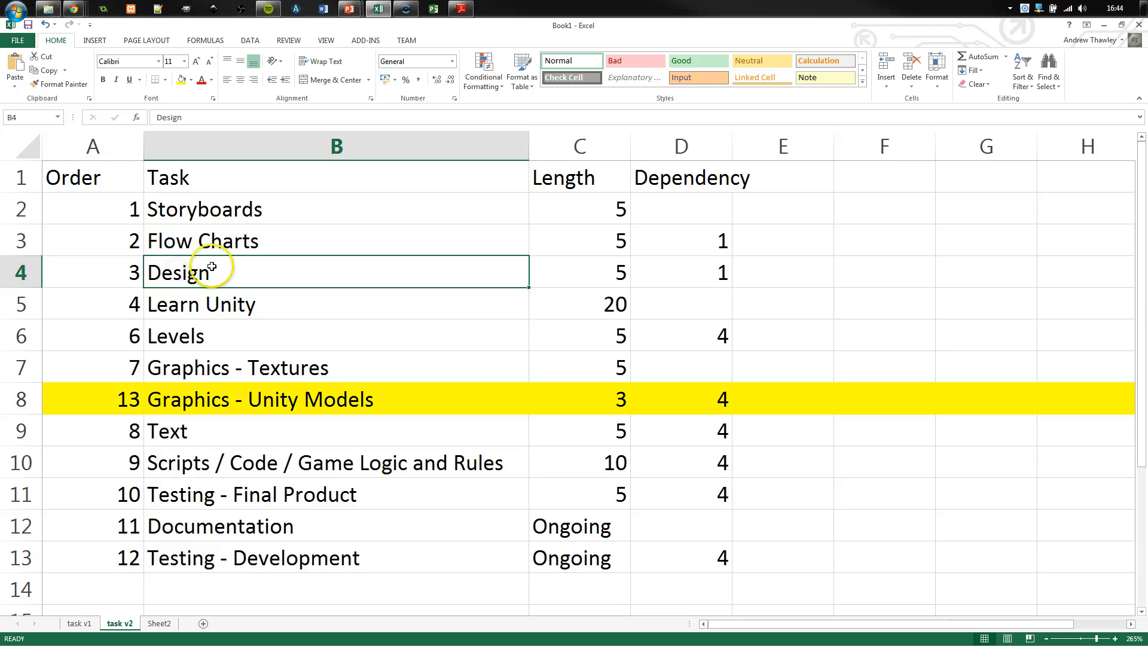
left_click(224, 215)
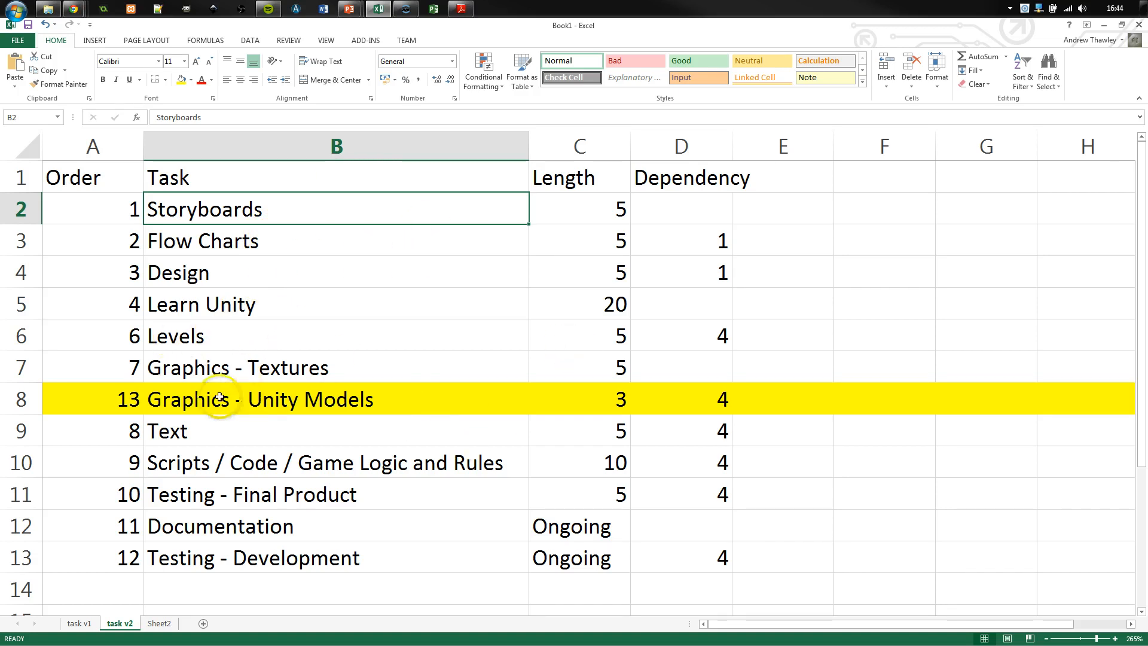
- Examine the tasks that depend on Learn Unity, its length, and the Levels and Graphics - Textures tasks
left_click_drag(217, 382, 250, 501)
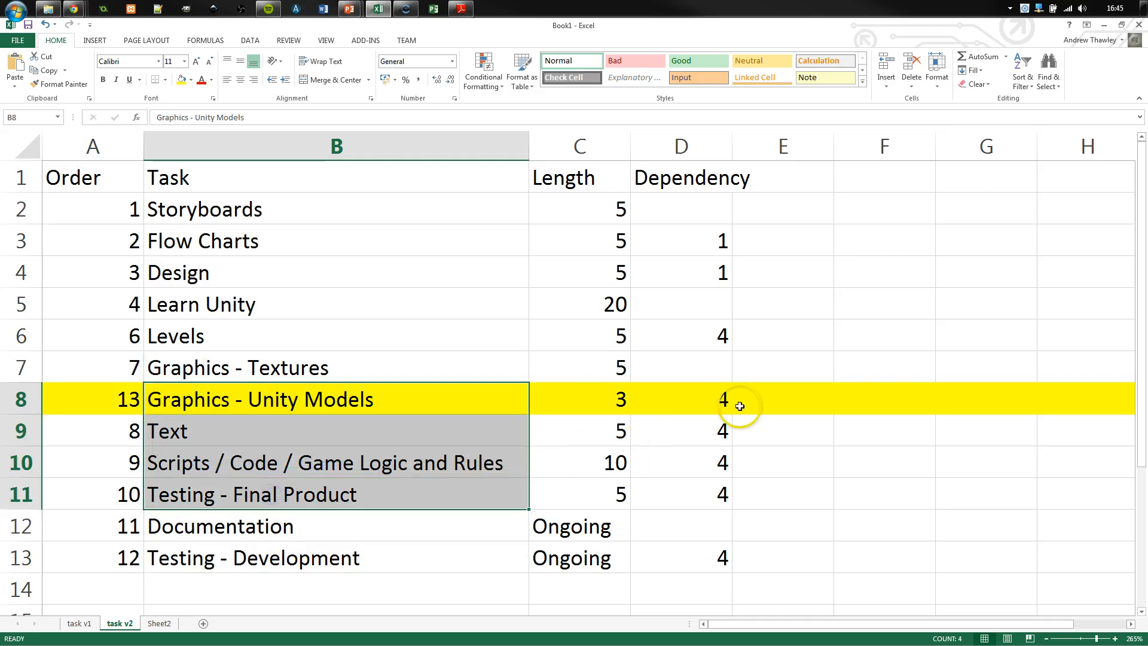
left_click(684, 413)
left_click_drag(685, 414, 231, 494)
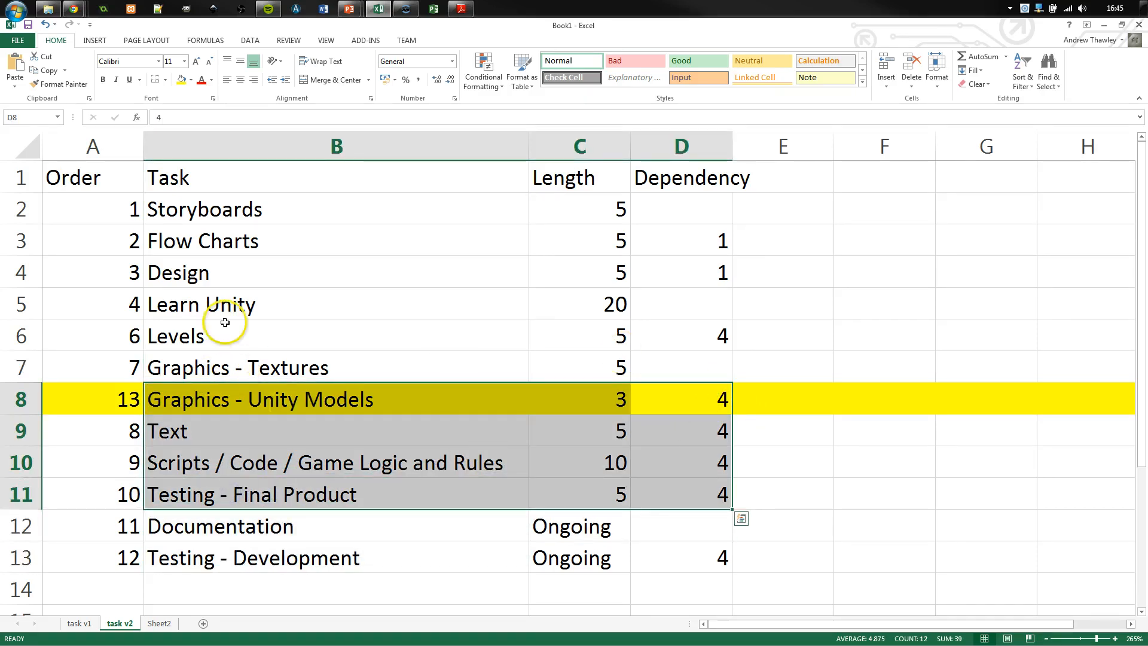
left_click(195, 306)
left_click(611, 302)
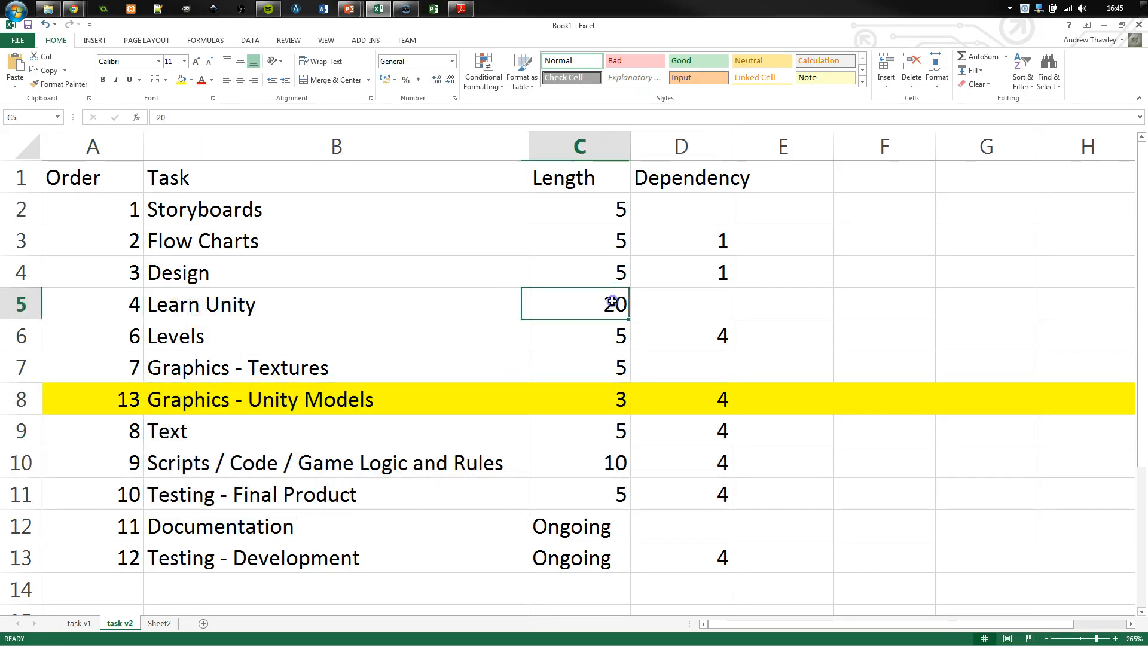
left_click(220, 336)
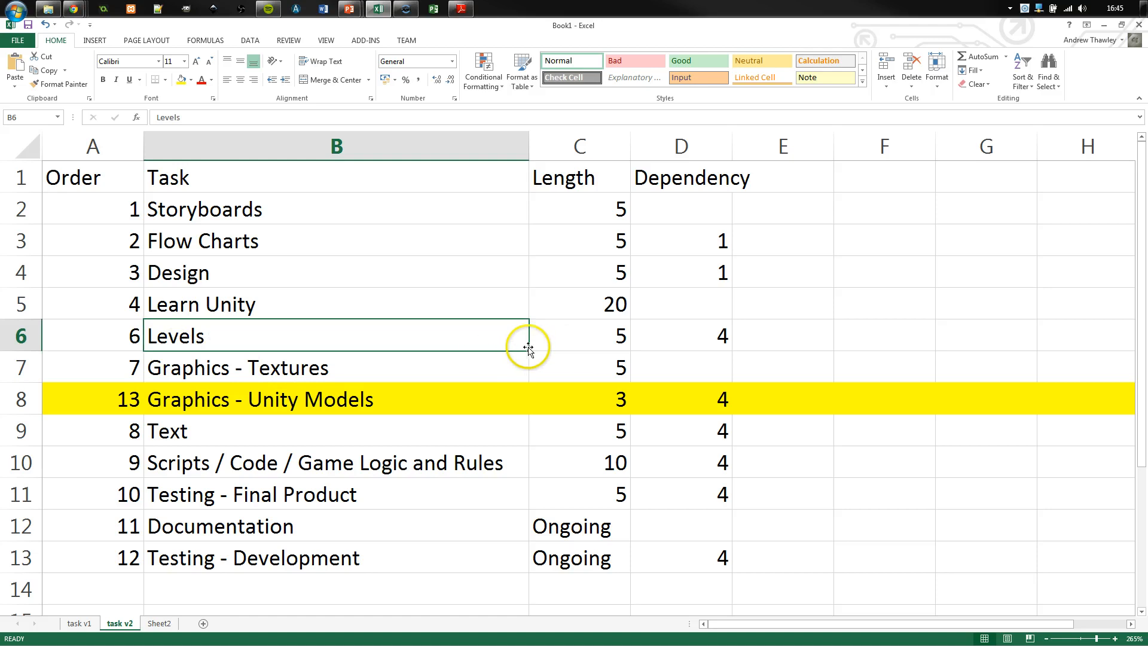
left_click(224, 369)
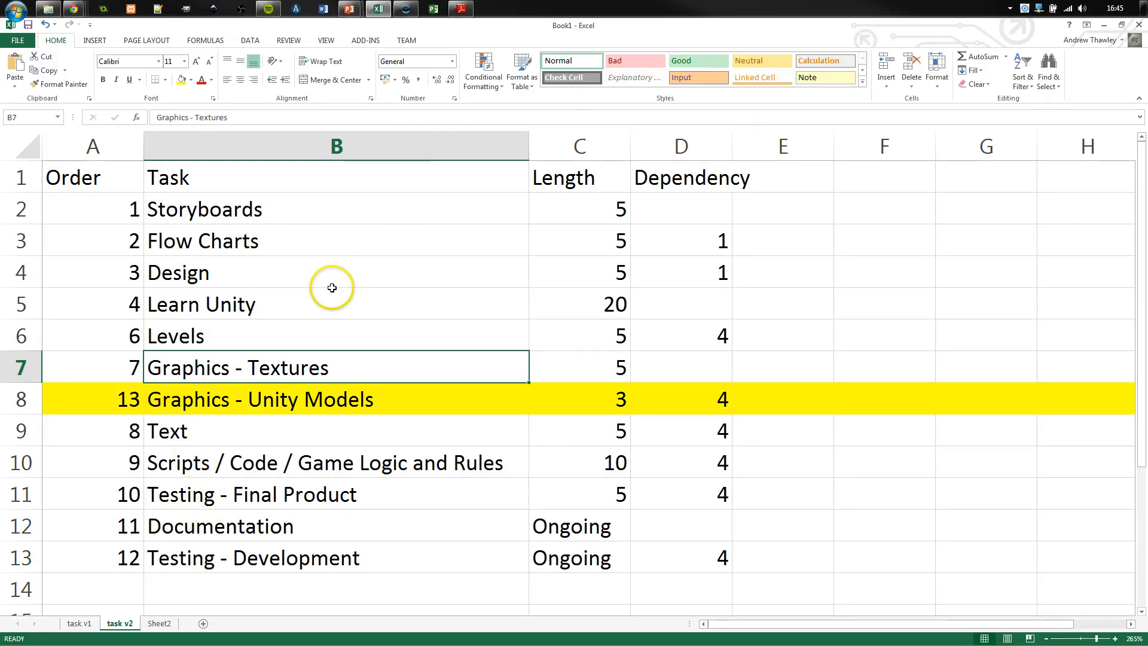
left_click(298, 333)
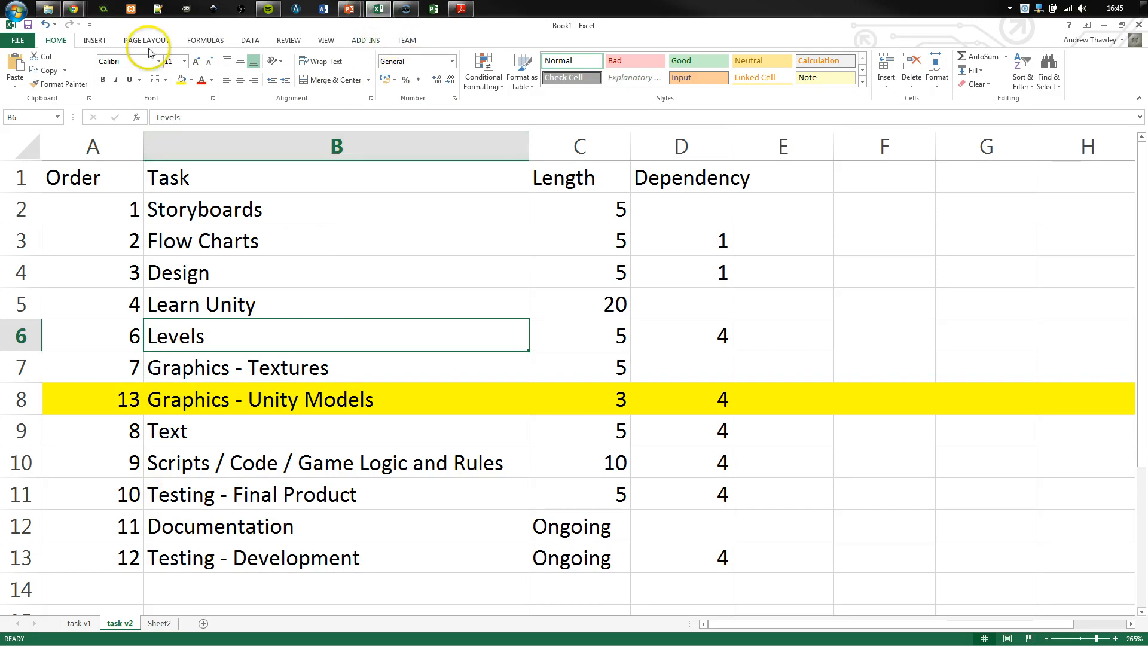
- Switch to the Chrome window with the "excel gantt chart template 2013" results and open the Gantt project planner template page
mouse_move(77, 12)
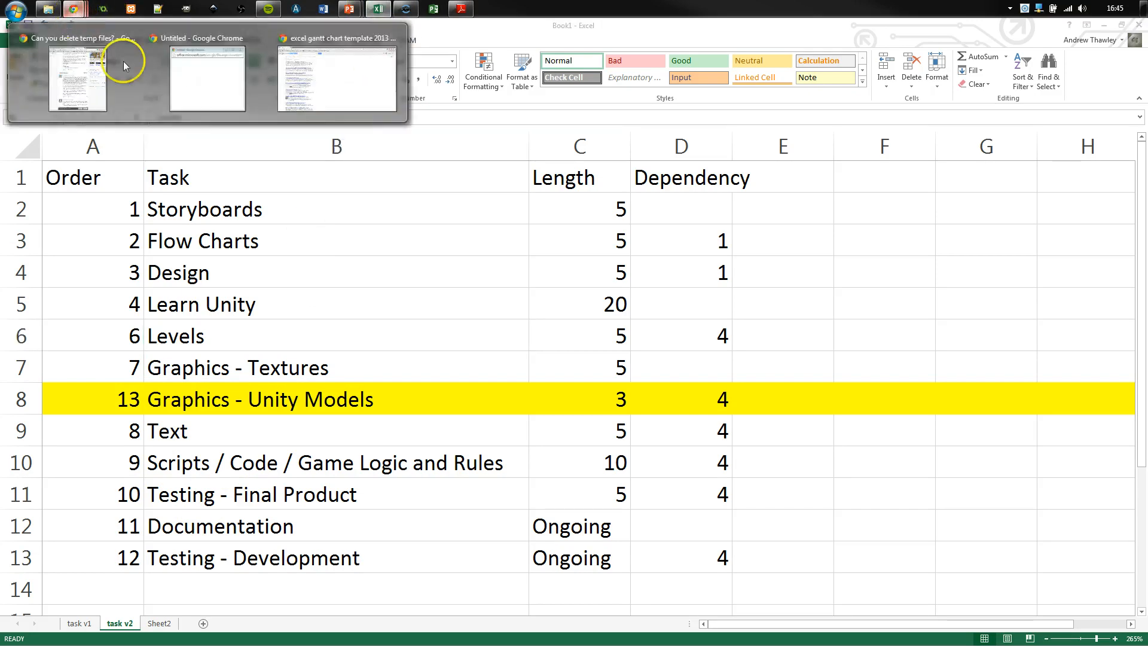
left_click(313, 58)
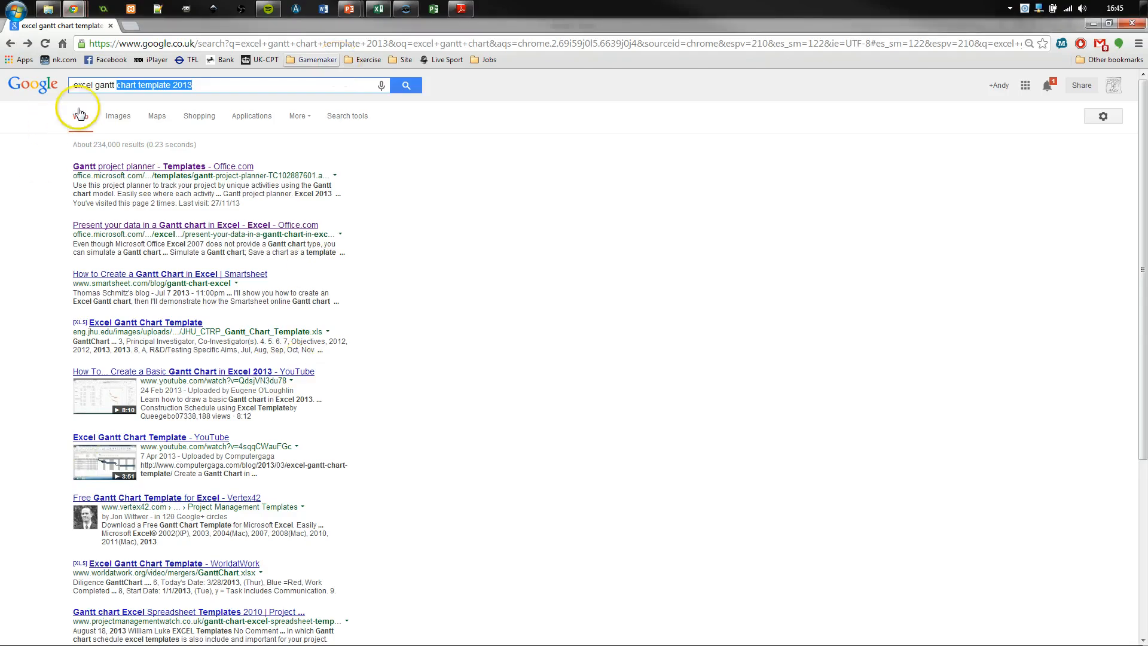
left_click(5, 229)
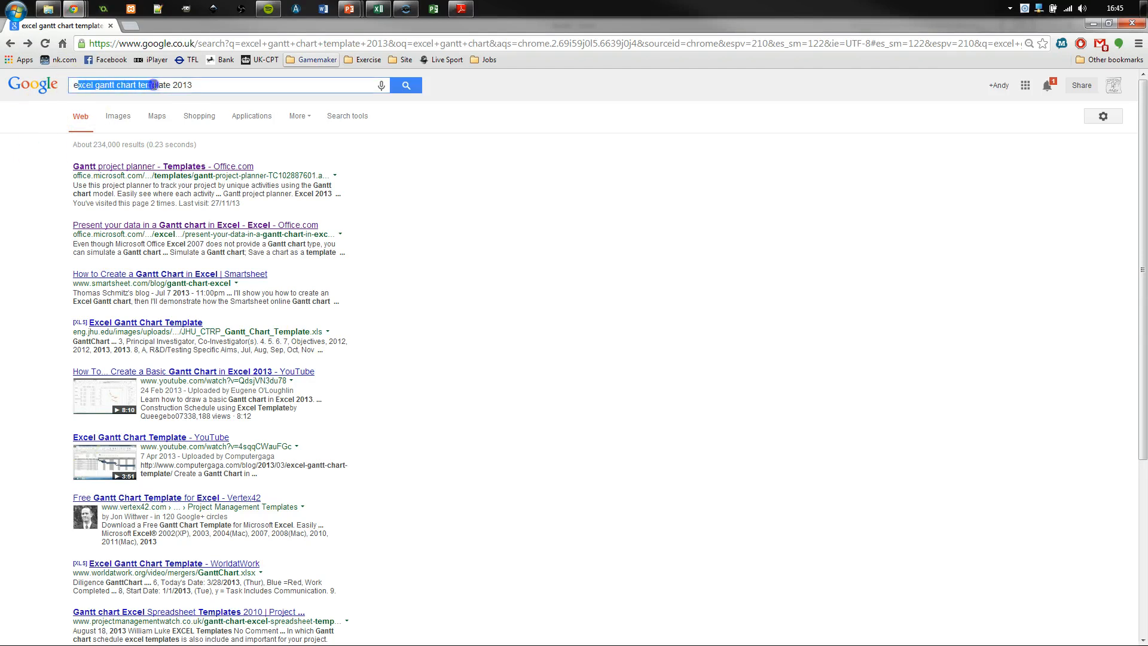
left_click(146, 190)
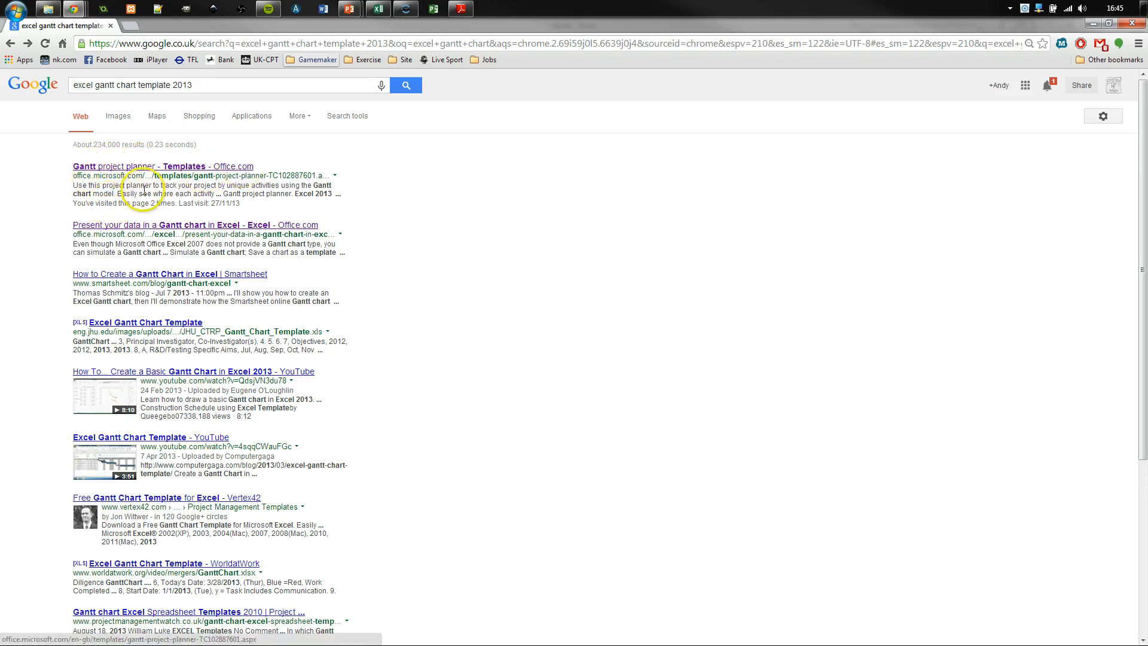
left_click(251, 226)
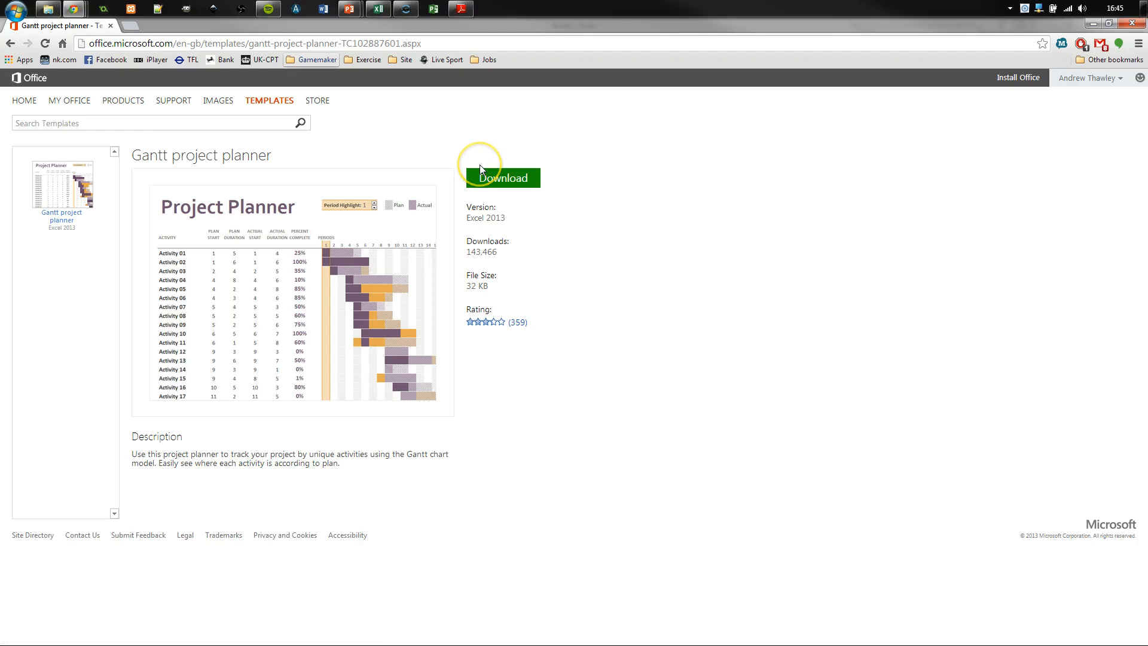
- Download the Gantt project planner template and open it in Excel with editing enabled
left_click(492, 179)
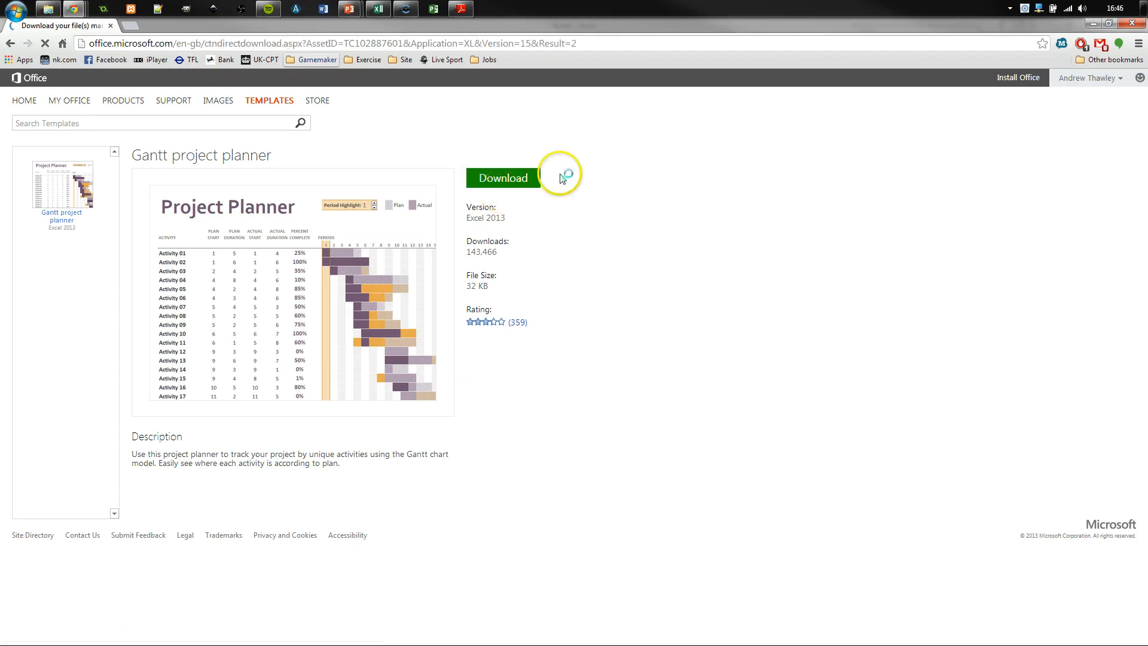
left_click(36, 251)
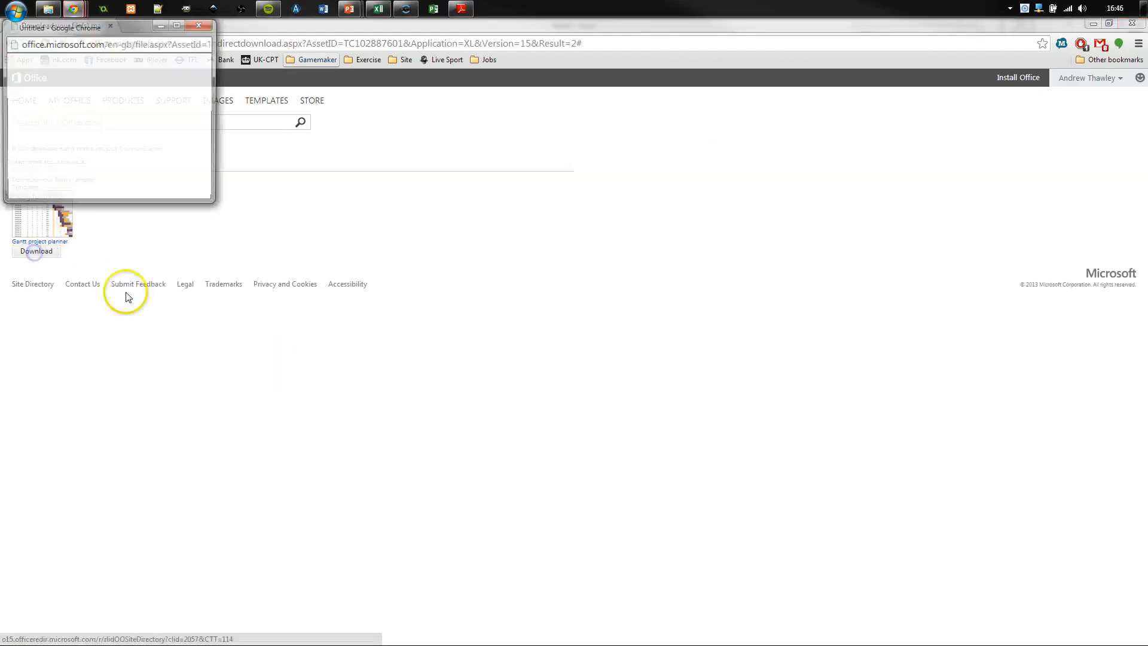
left_click(52, 189)
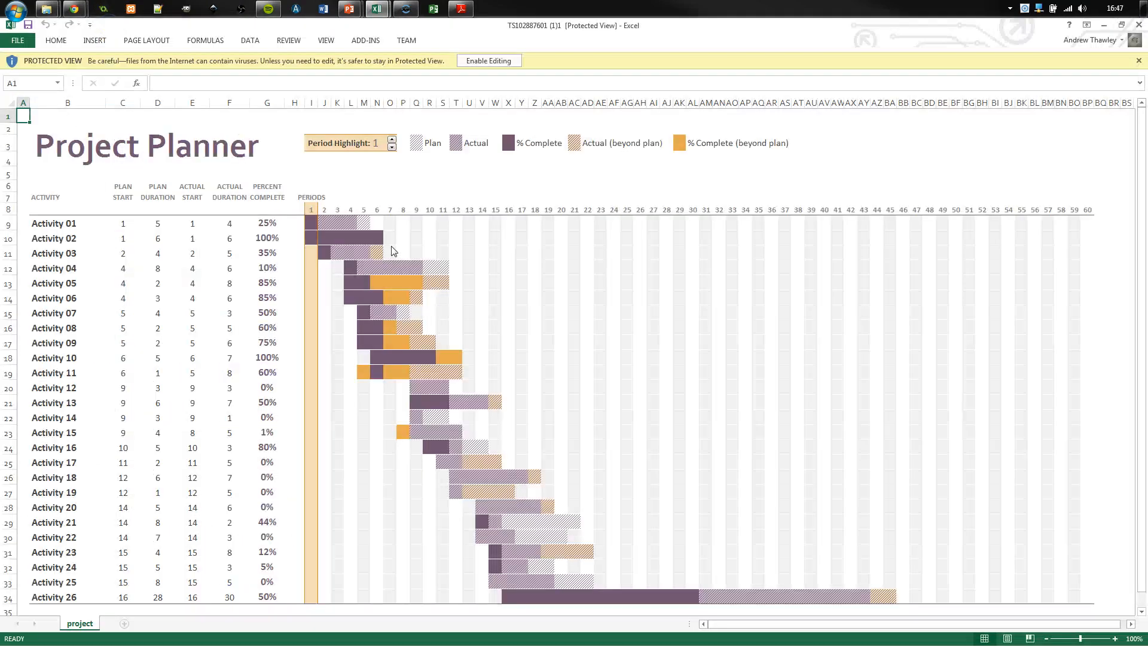
left_click(496, 62)
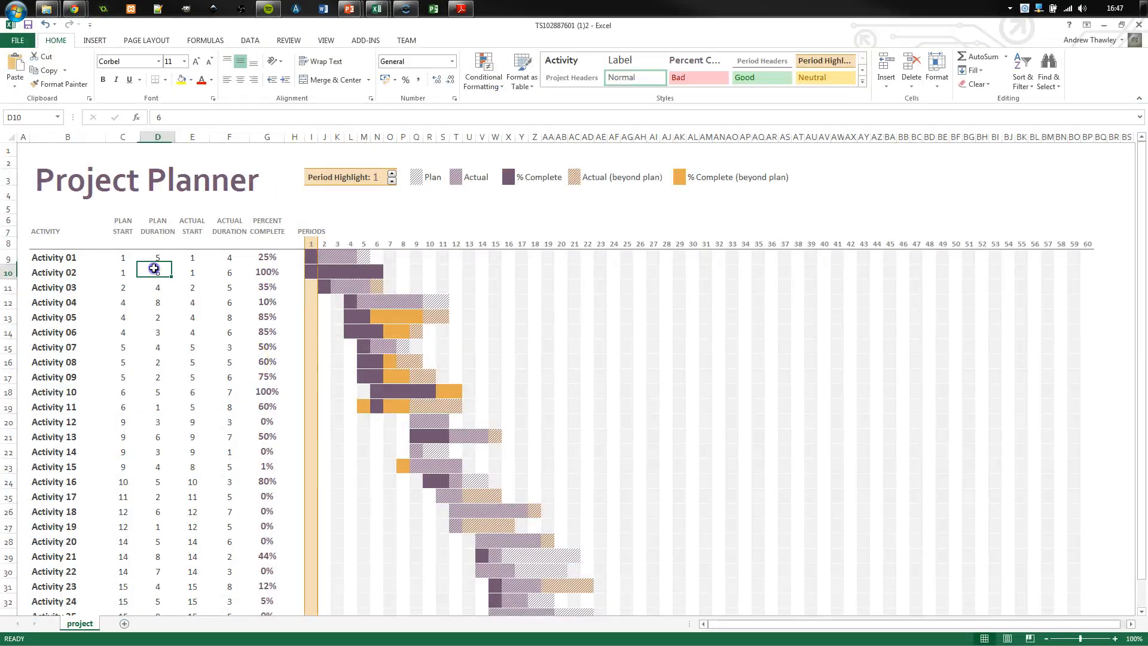
- Set the Project Planner's Period Highlight to 5
left_click(157, 272)
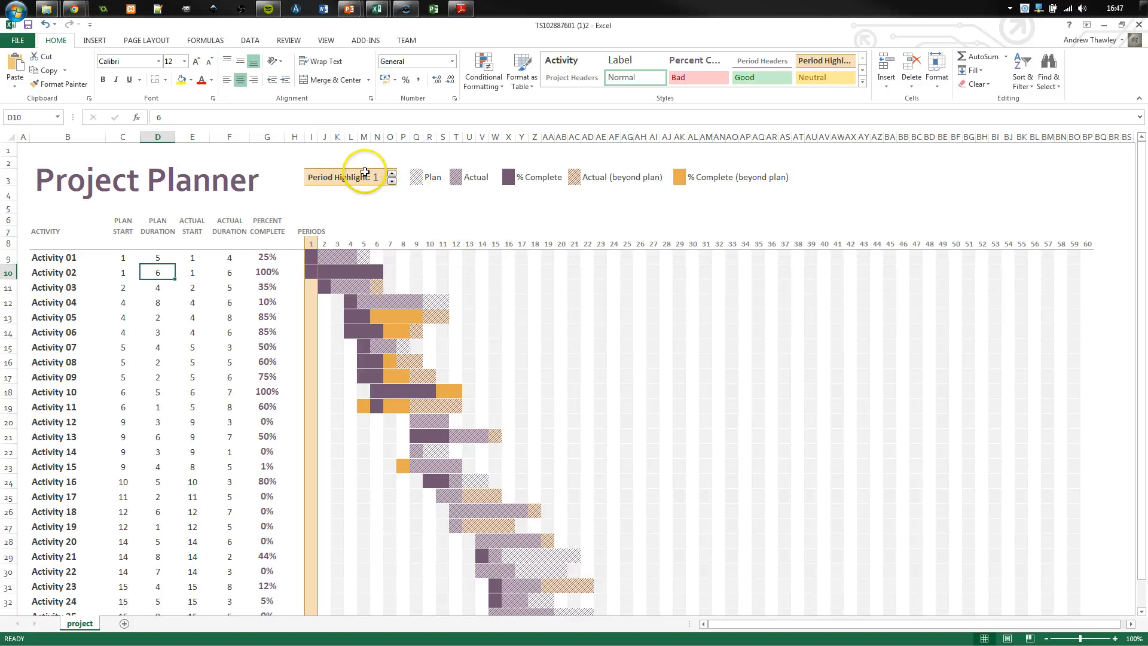
left_click(324, 177)
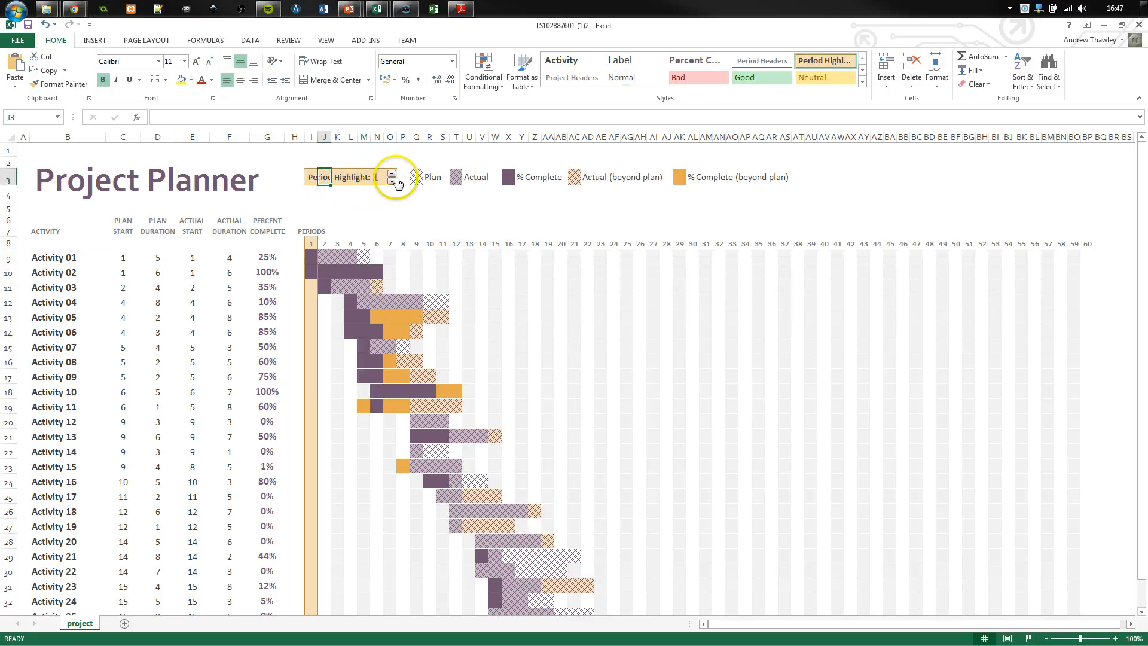
left_click_drag(395, 176, 393, 176)
- Examine the Periods timeline from its first to its last period, along with the full list of activities
left_click(309, 243)
left_click(336, 233)
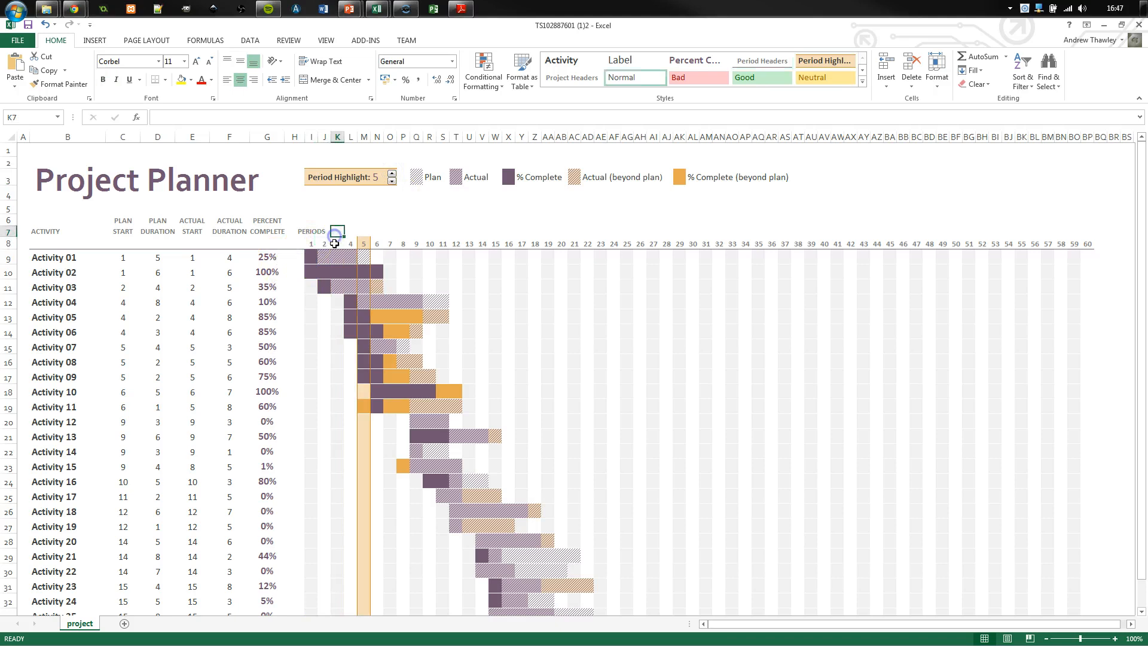
left_click(1088, 232)
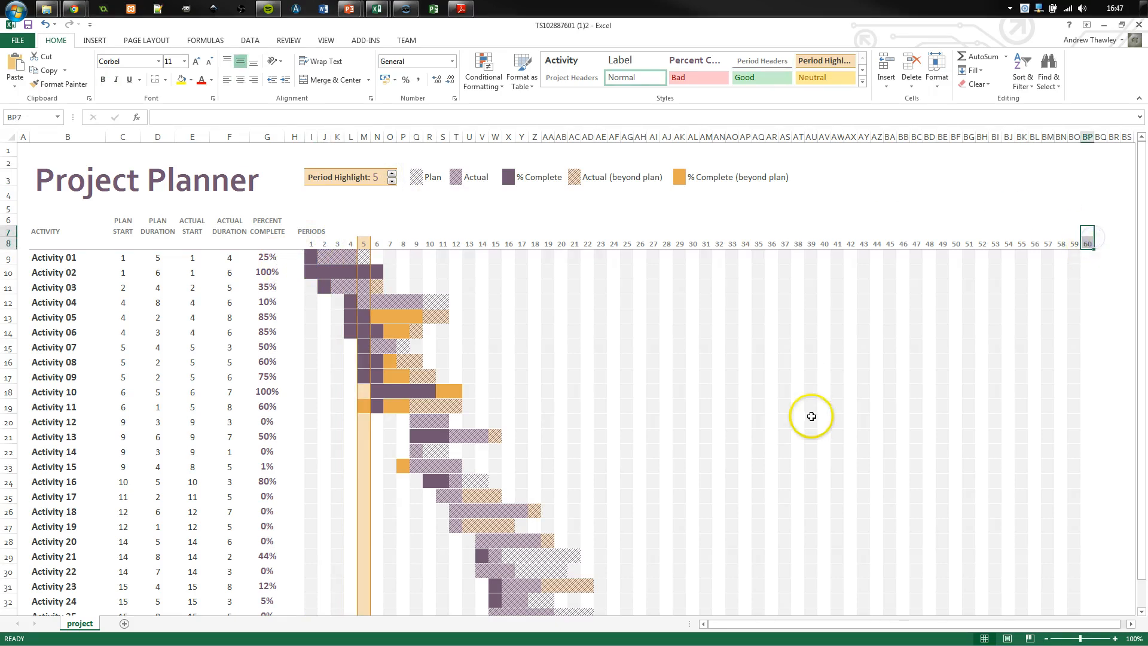
scroll(788, 396, "down", 3)
left_click_drag(752, 624, 852, 639)
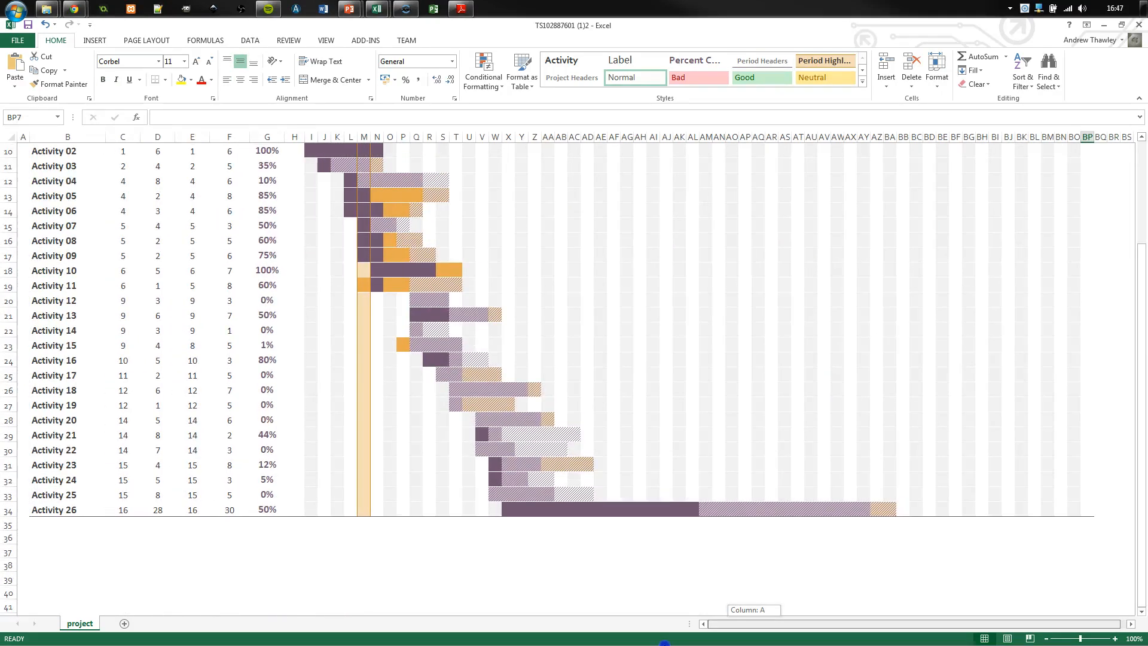
scroll(512, 288, "up", 3)
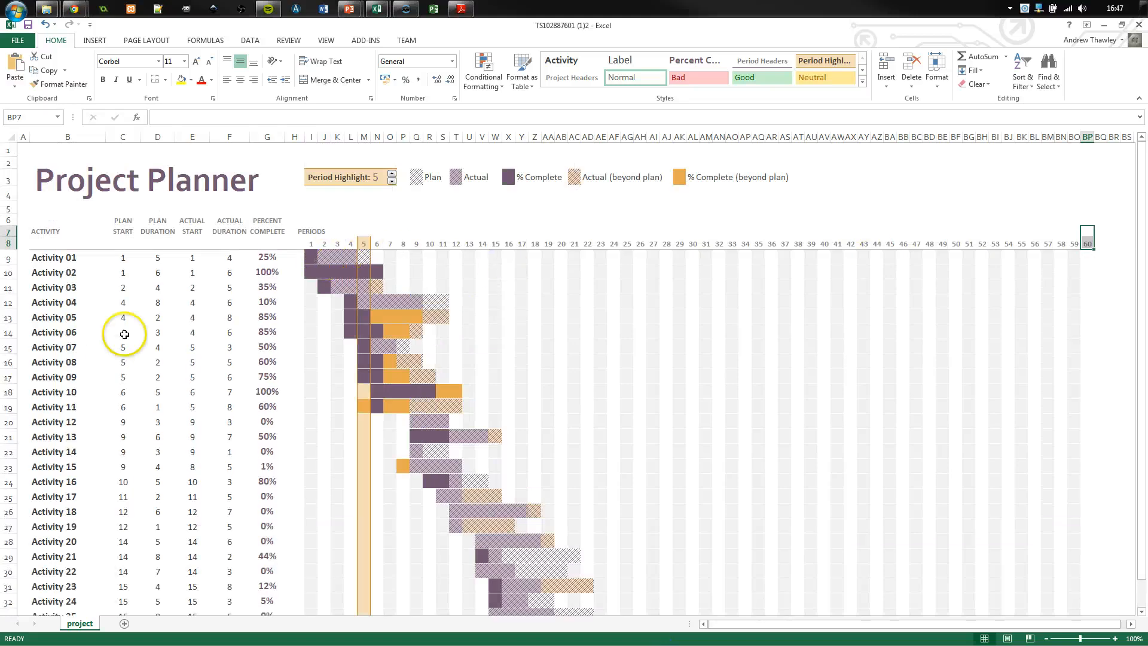
left_click(1097, 244)
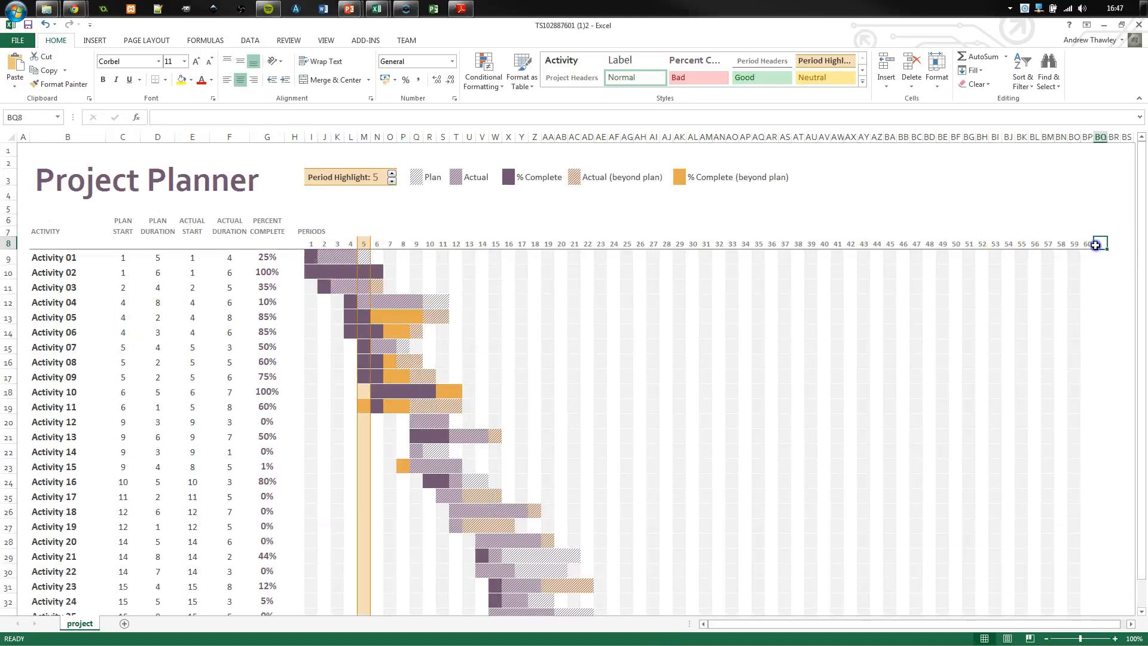
left_click(179, 287)
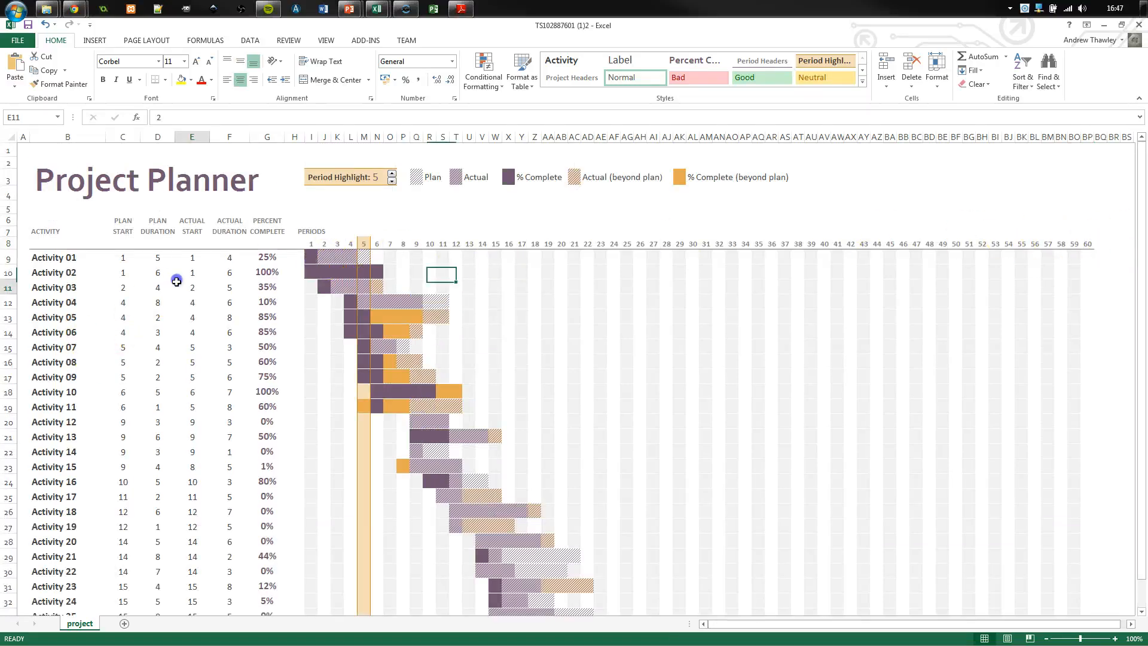
- Set the plan duration of Activity 01 to 100
left_click(122, 257)
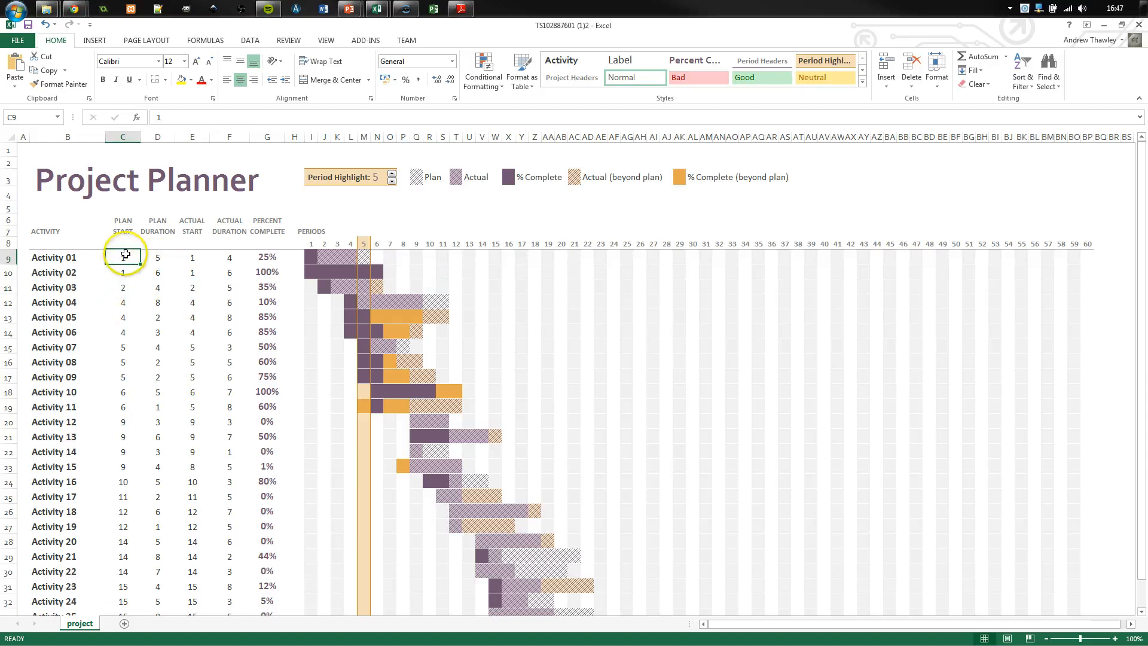
left_click(51, 257)
left_click(123, 256)
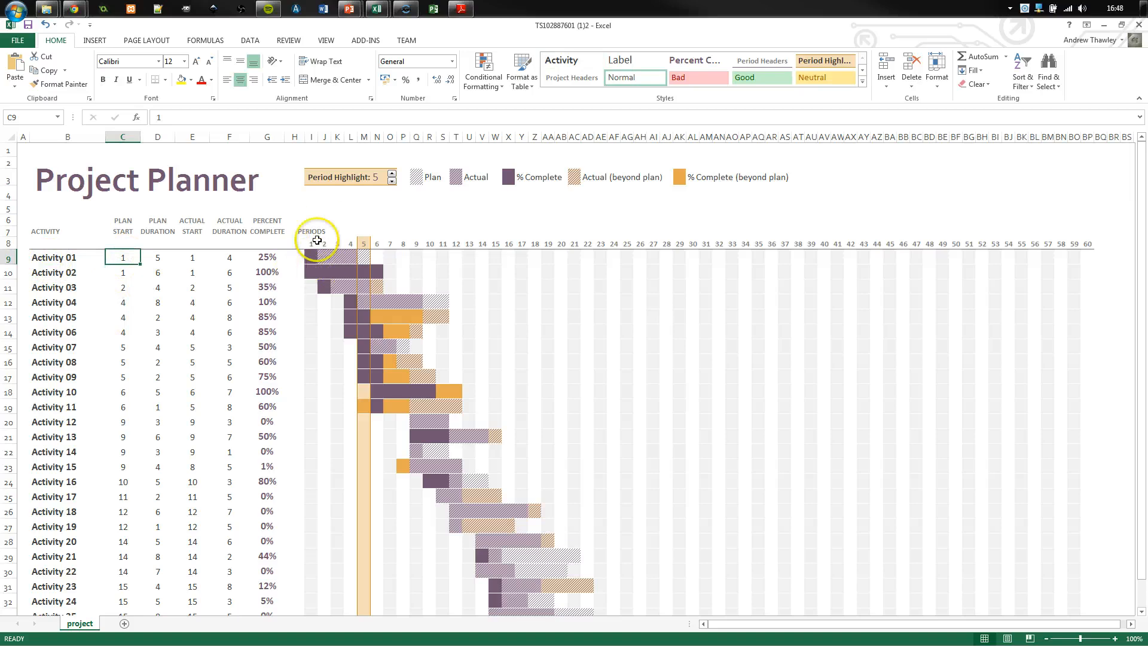
left_click(158, 258)
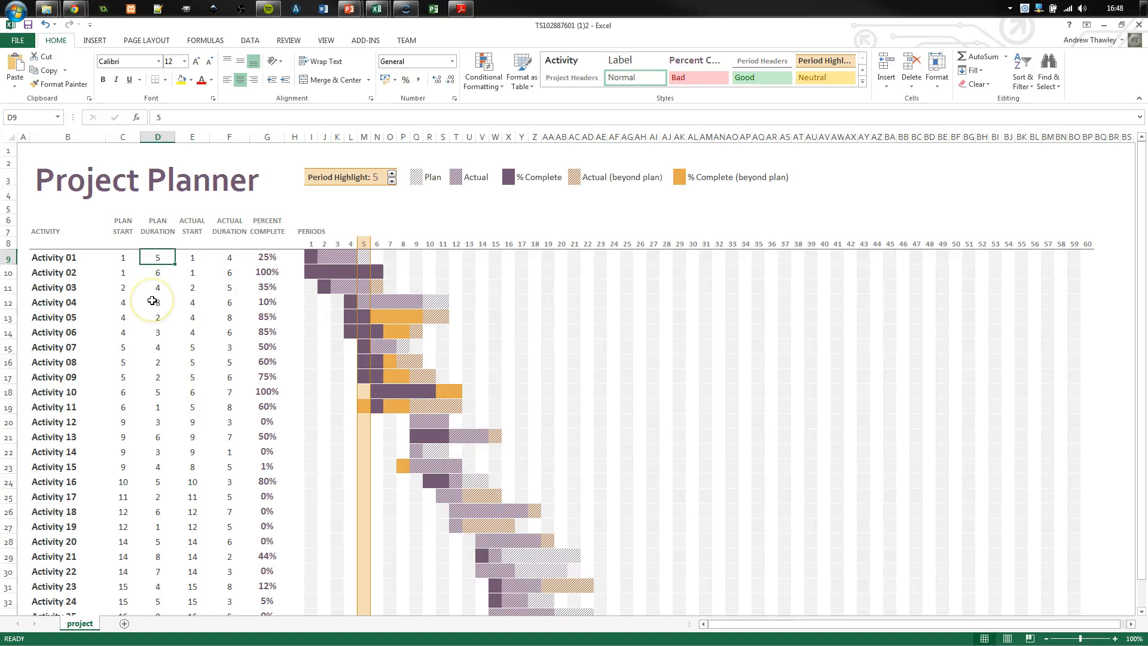
type("100")
key("Return")
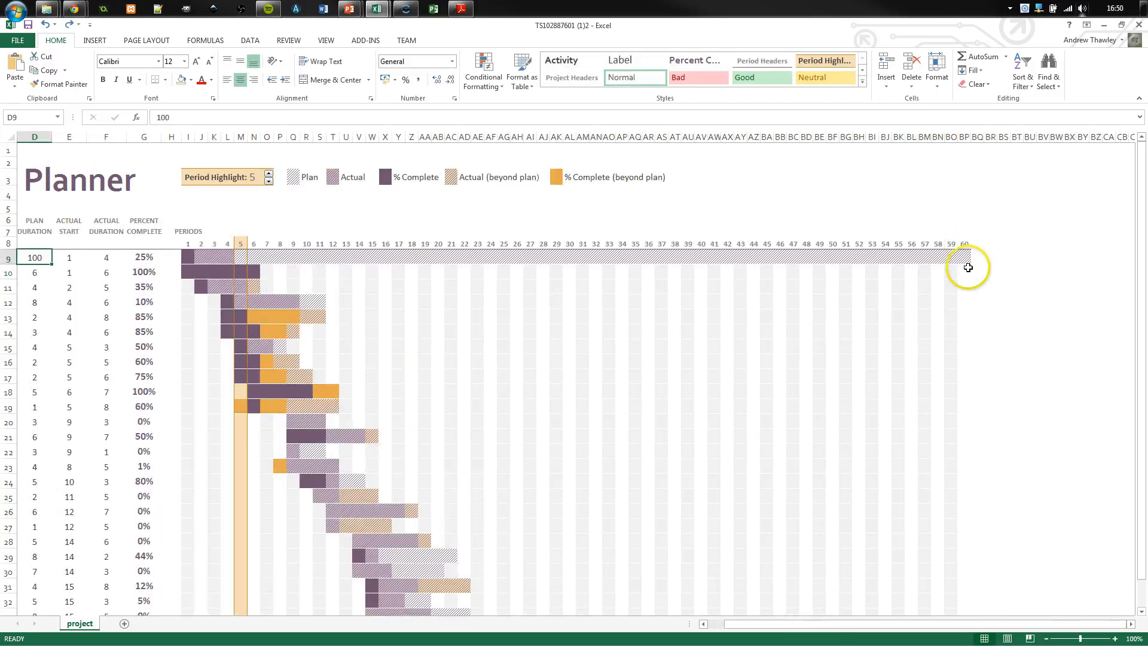
- Extend the timeline past period 100 by filling the period 60 column, rows 8 to 34, across the columns that follow
left_click(968, 267)
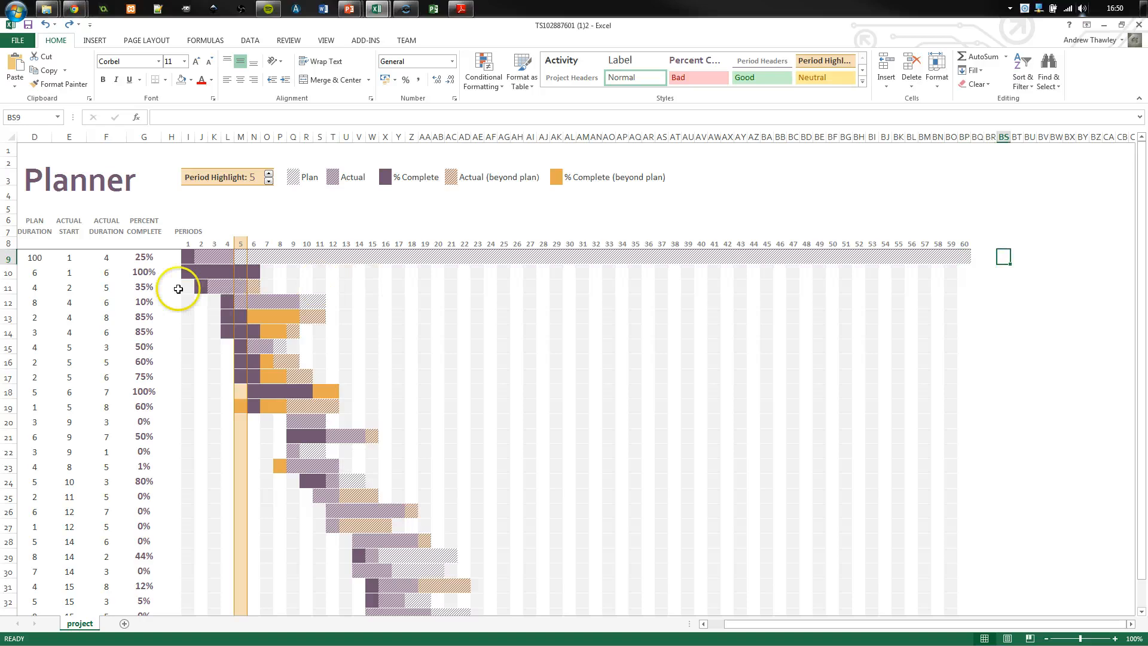
left_click(981, 256)
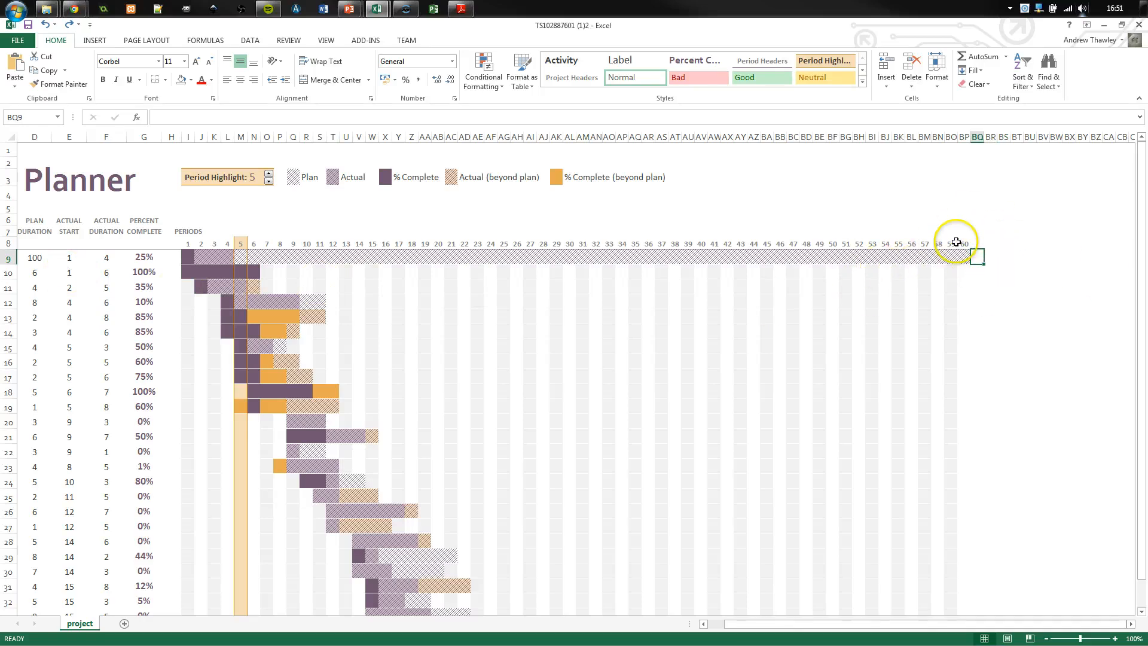
left_click(961, 244)
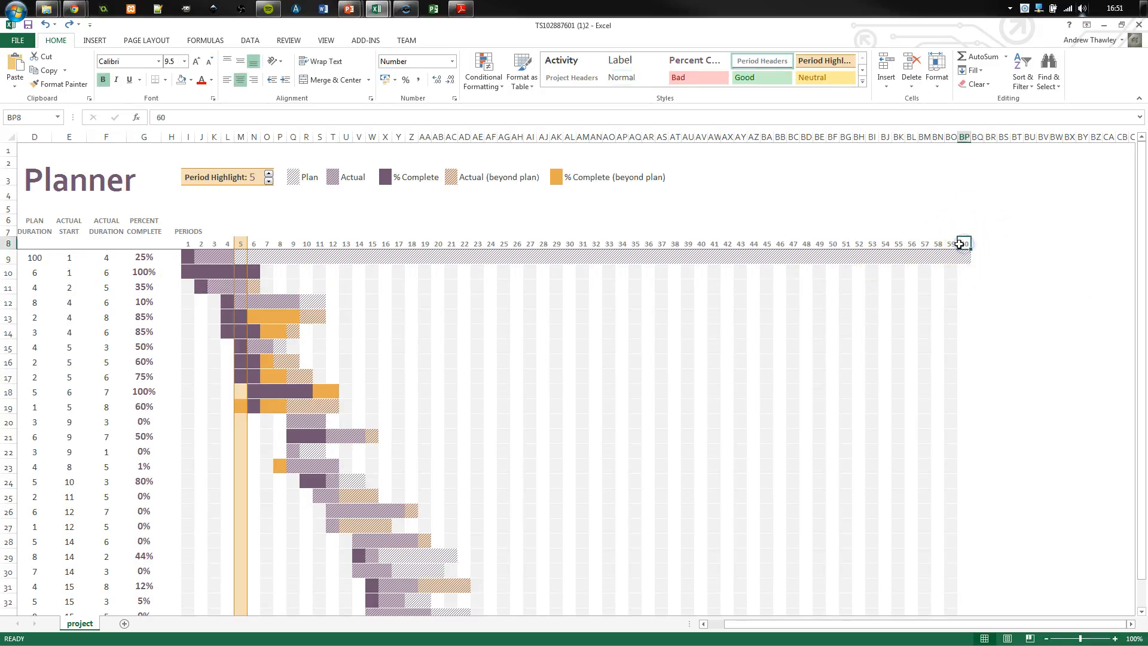
left_click_drag(966, 244, 858, 591)
left_click(497, 274)
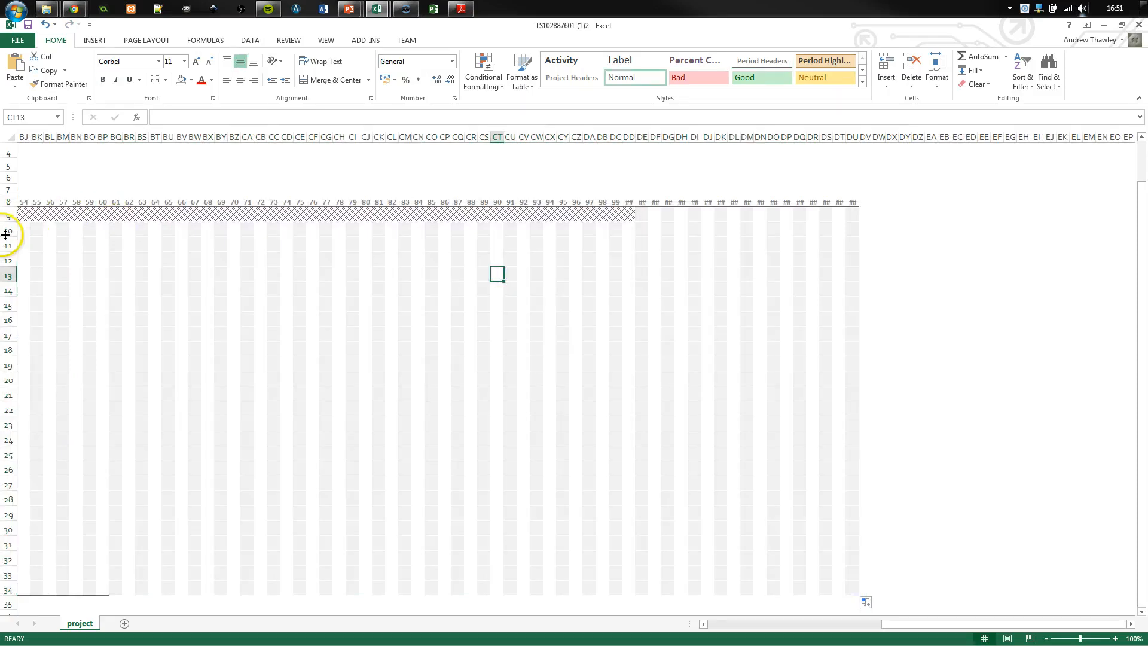
- Examine Activity 01's bar and the period numbers across the extended timeline, especially around period 100
left_click(350, 280)
key("Left")
key("Left")
key("Left")
key("Left")
key("Left")
key("Left")
key("Left")
key("Left")
key("Left")
key("Left")
key("Left")
key("Left")
key("Left")
key("Left")
key("Left")
key("Left")
key("Left")
key("Left")
key("Left")
key("Left")
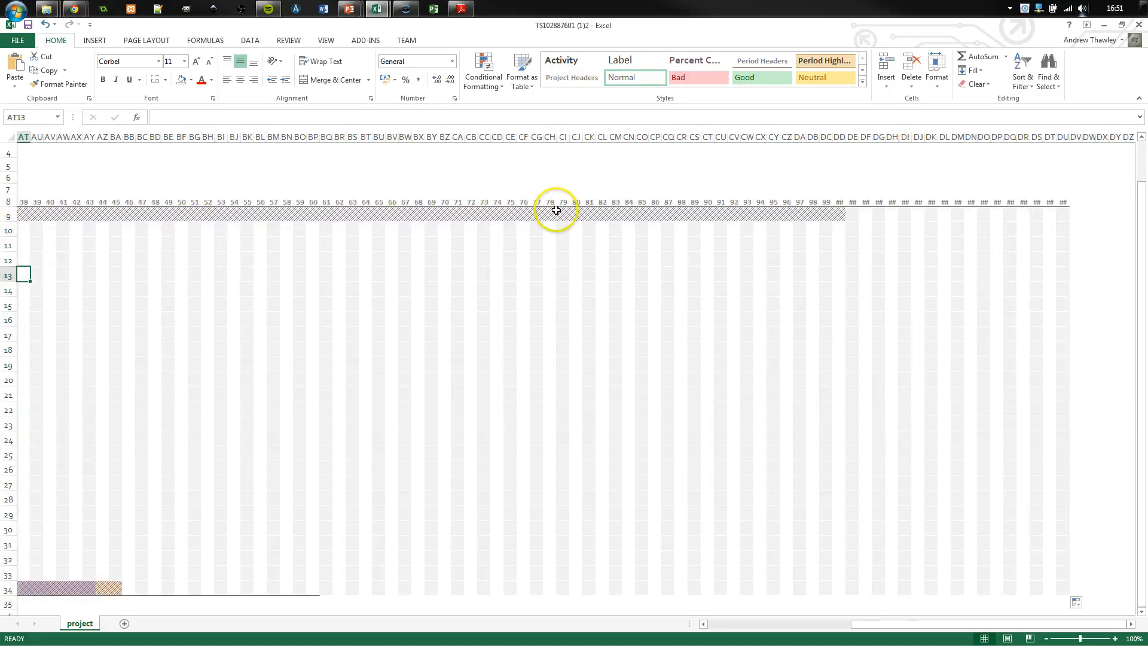
left_click(557, 209)
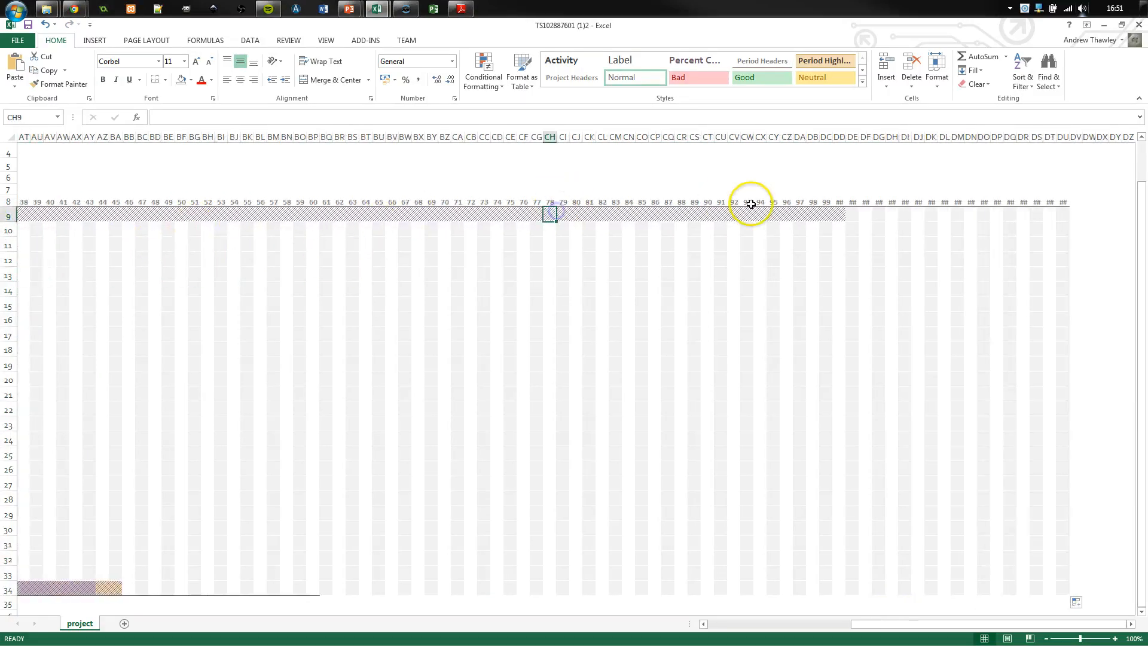
left_click(839, 201)
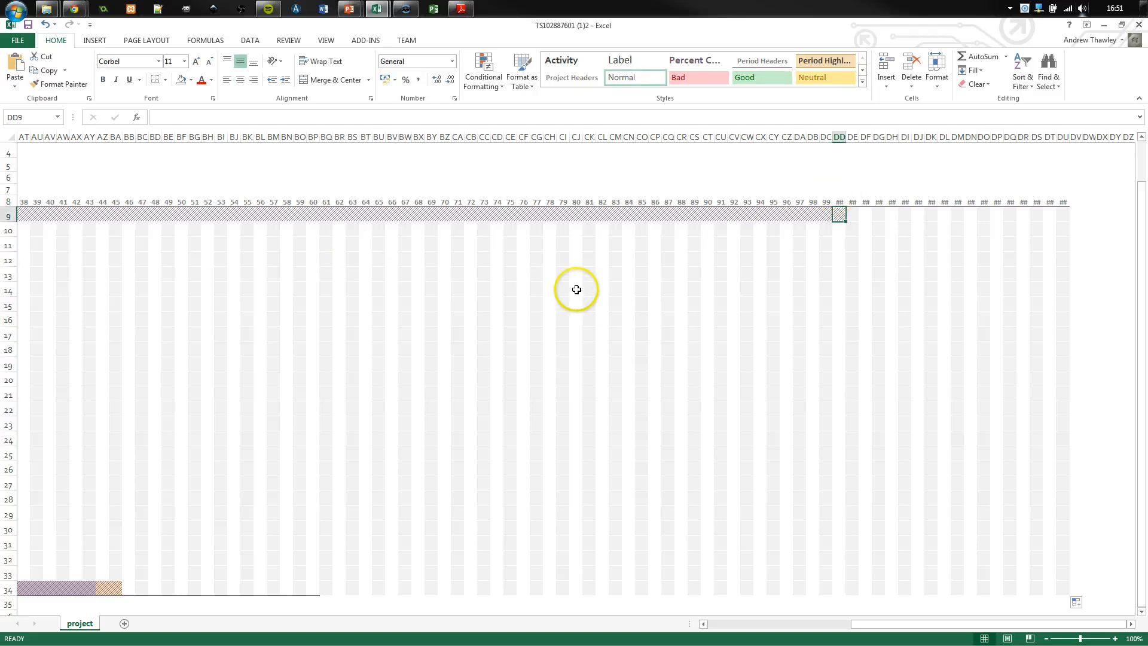
key("Left")
key("Left")
key("Left")
key("Left")
key("Left")
key("Left")
key("Left")
key("Left")
key("Left")
key("Left")
key("Left")
key("Left")
key("Left")
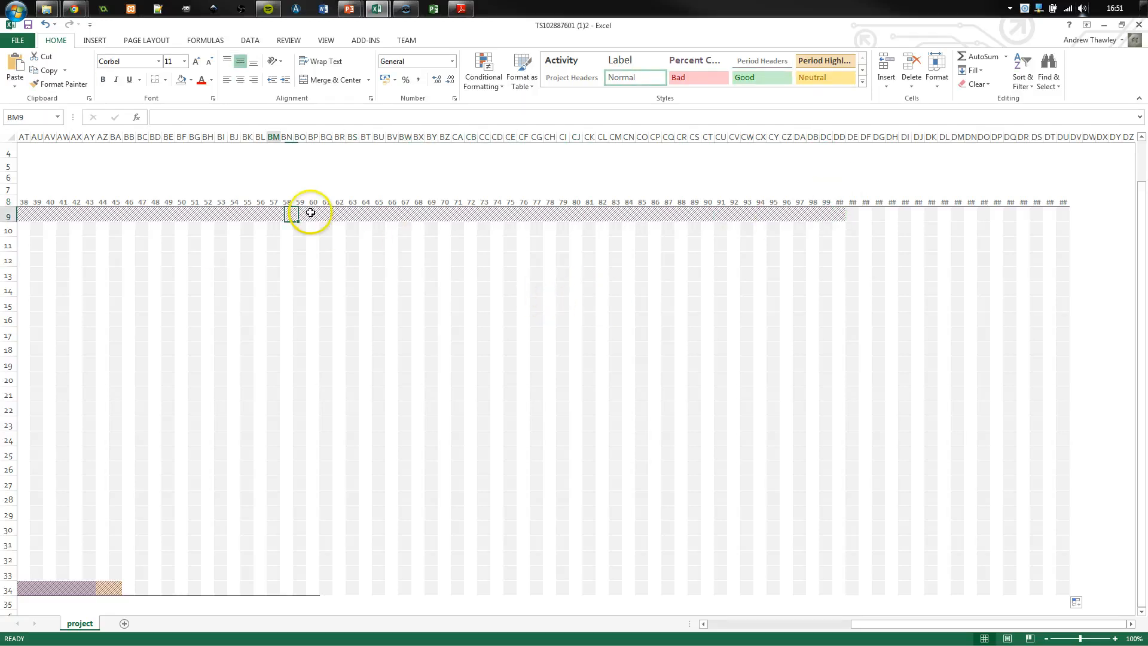
- Clear the period 60 header in row 8 of the timeline
left_click(312, 202)
key("Delete")
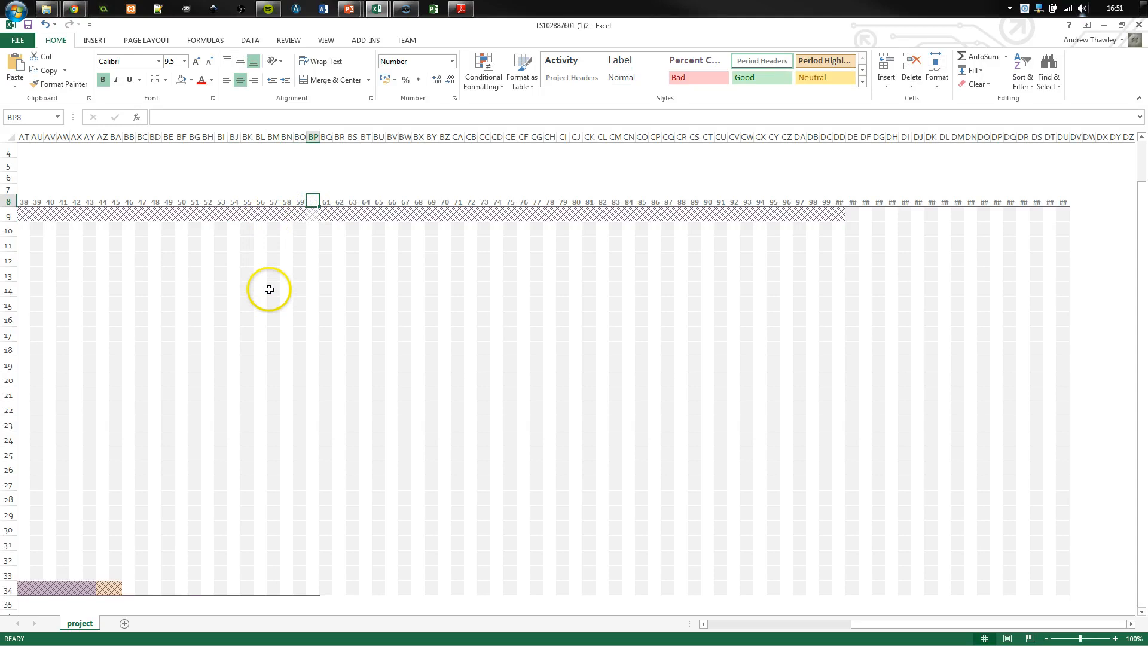
key("Return")
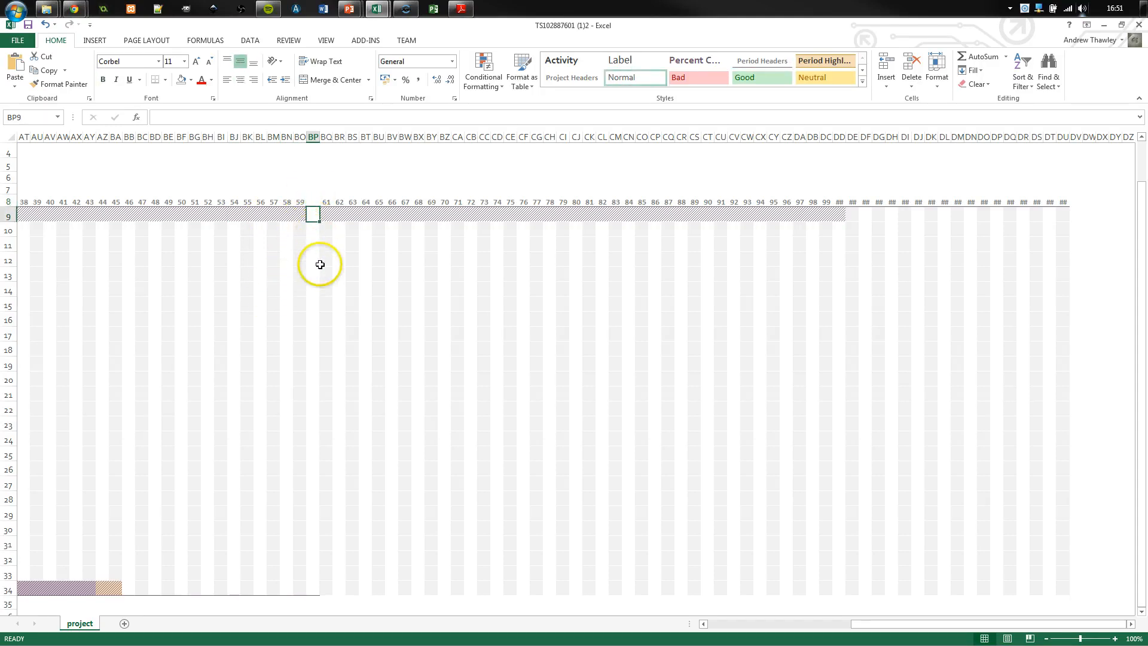
- Undo the header deletion and the timeline extension, and return to the start of the planner
key("ctrl+z")
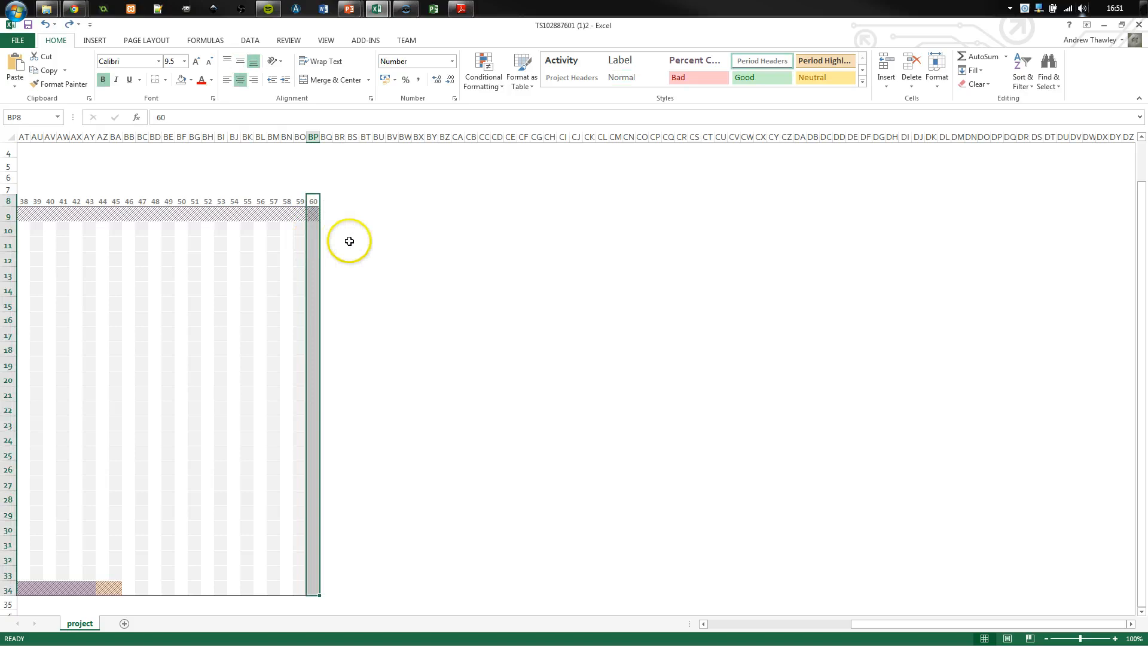
key("Left")
key("Home")
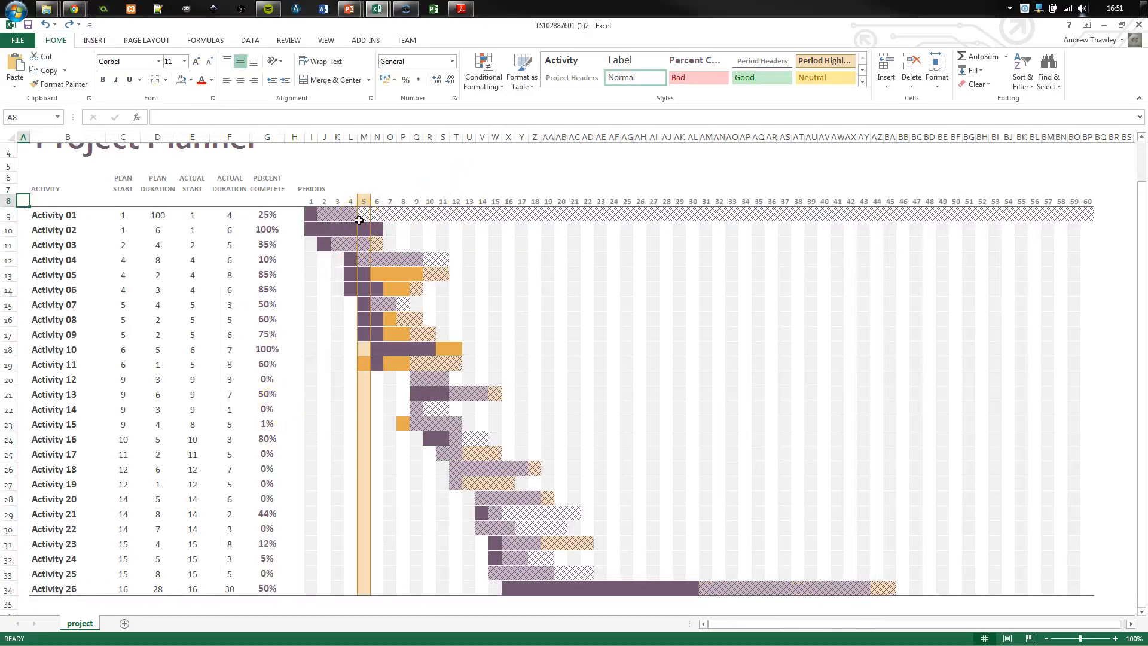
scroll(390, 222, "up", 2)
scroll(390, 226, "down", 2)
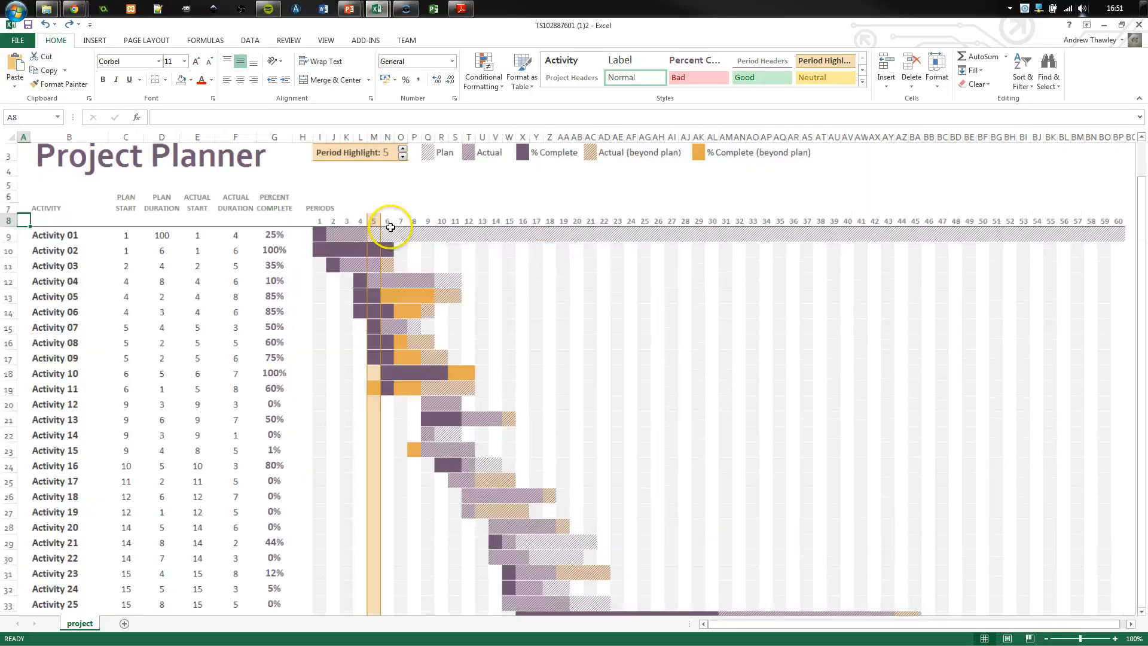
scroll(391, 227, "up", 4)
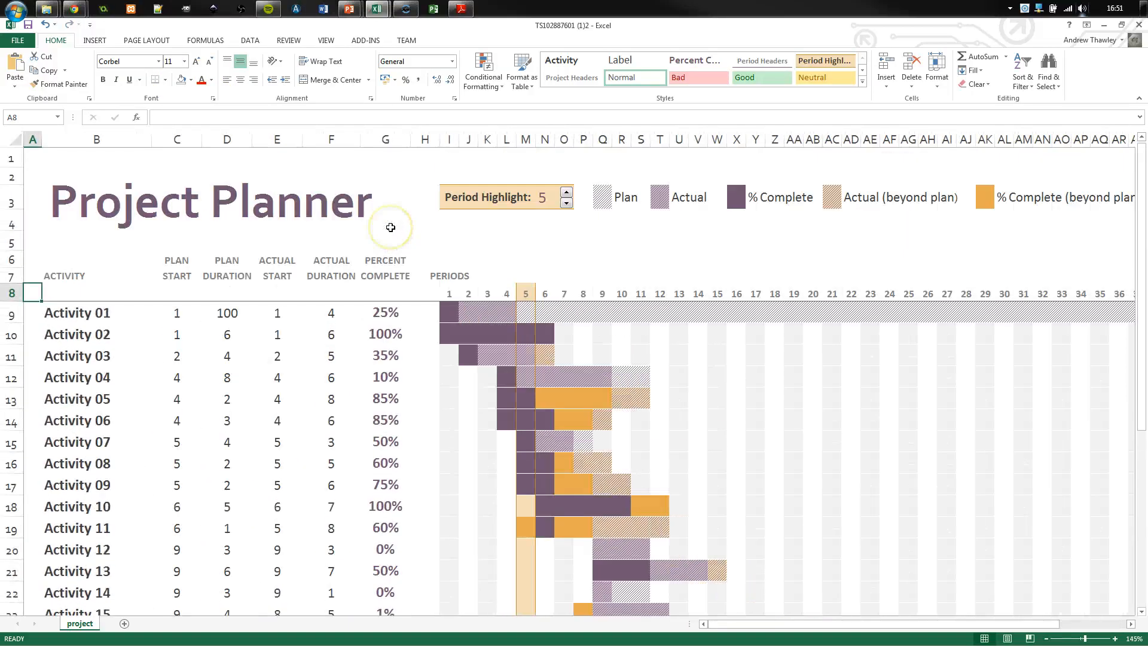
- Clear the plan duration, actual start and actual duration values of all activities, rows 9 to 34
left_click(231, 314)
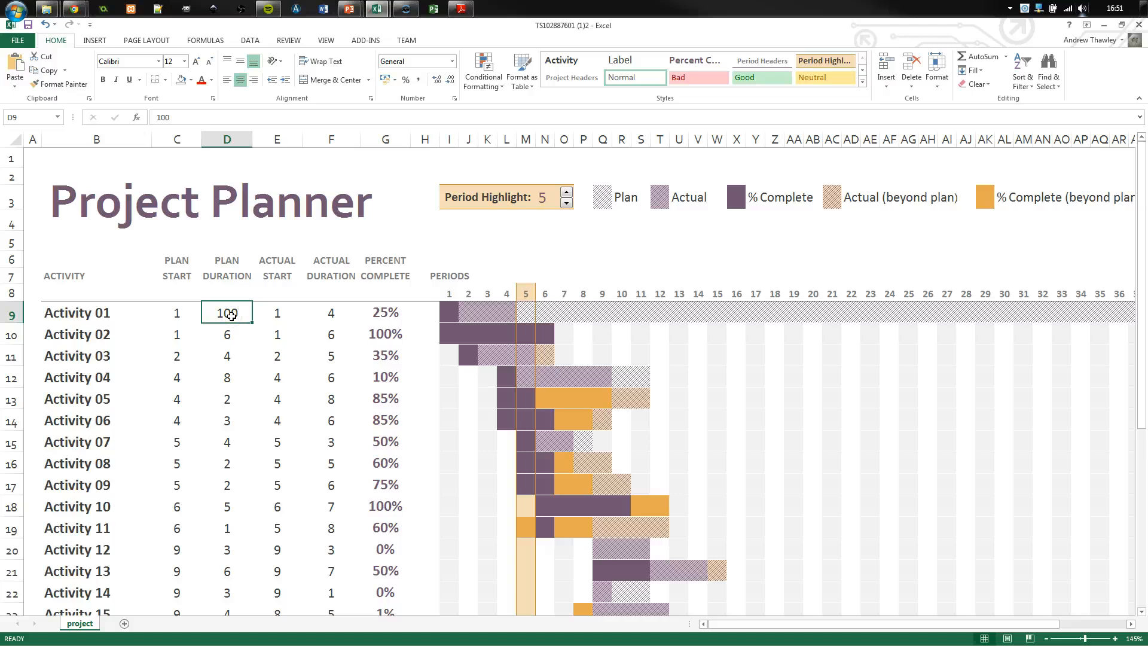
key("shift+Down")
key("shift+Down")
key("shift+Down")
key("shift+Down")
key("shift+Down")
key("shift+Down")
key("shift+Down")
key("shift+Down")
key("shift+Down")
key("shift+Down")
key("shift+Down")
key("shift+Down")
key("shift+Down")
key("shift+Down")
key("shift+Down")
key("shift+Down")
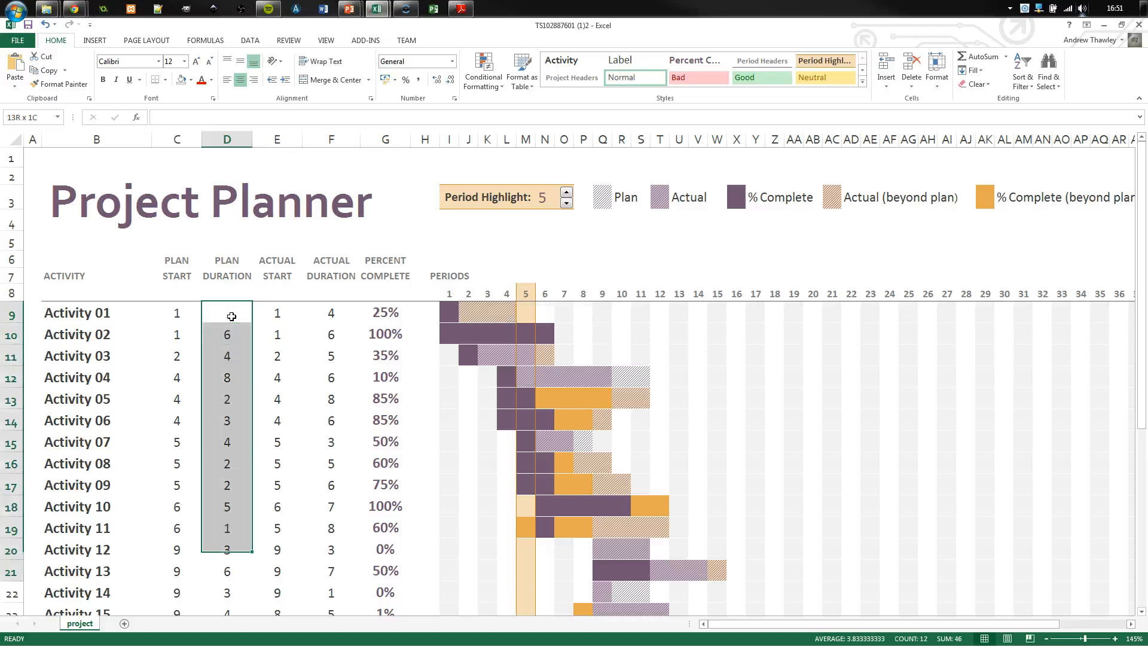
key("shift+Right")
key("shift+Right")
key("shift+Down")
key("shift+Down")
key("shift+Down")
key("shift+Down")
key("shift+Down")
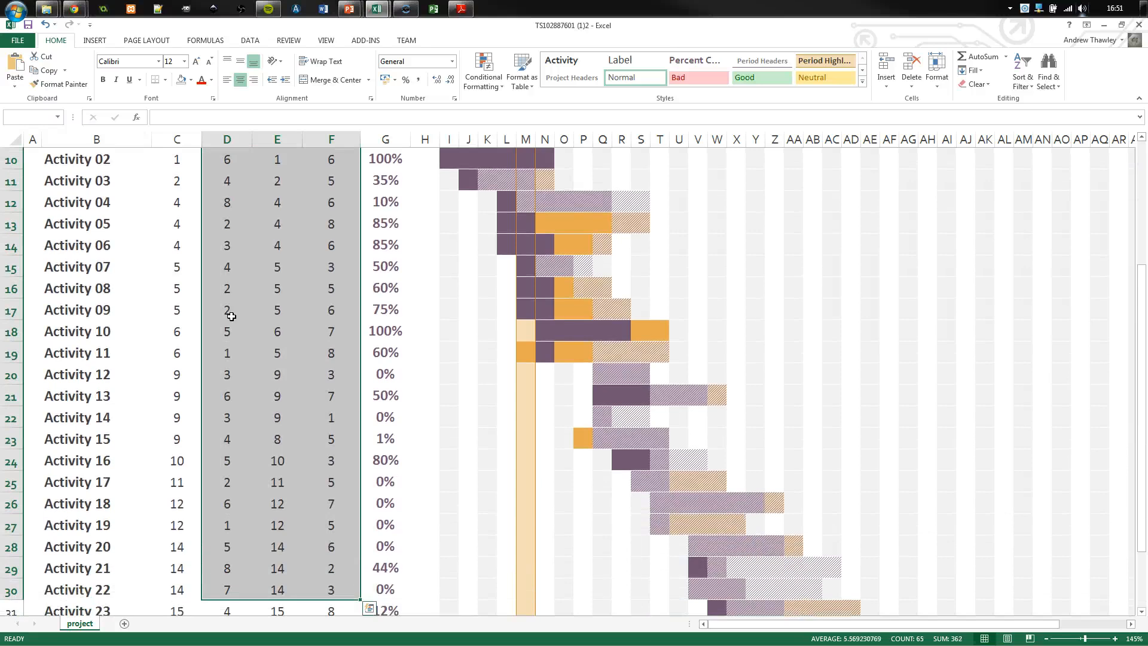
key("ctrl+shift+Down")
key("Delete")
scroll(232, 316, "up", 5)
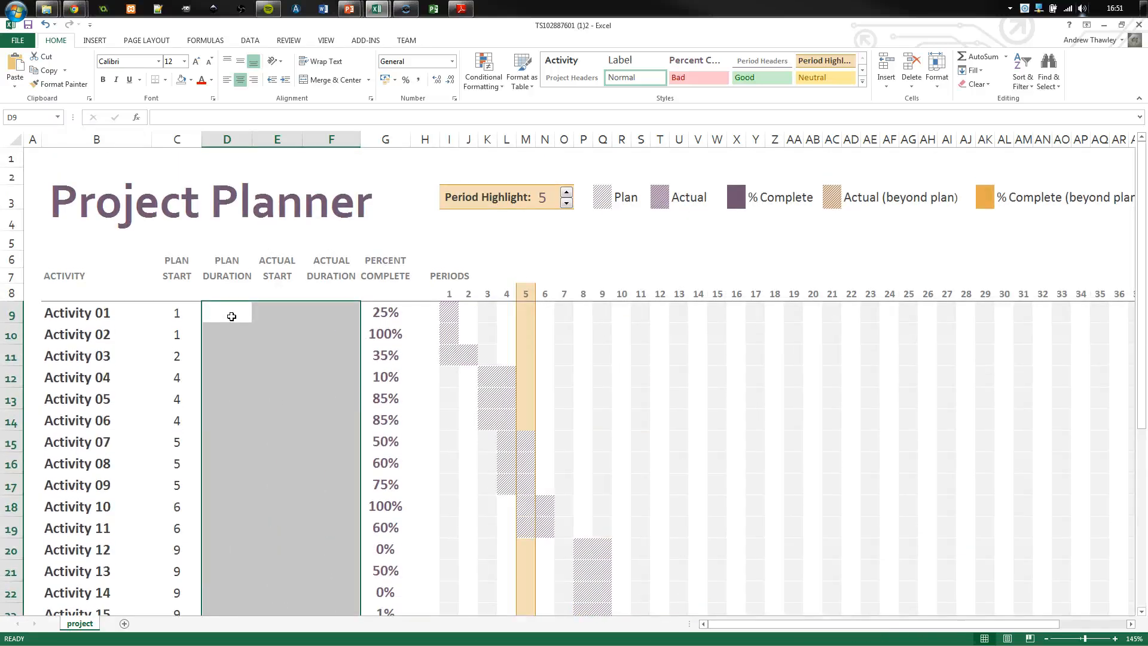
- Clear the remaining plan start and percent complete values of all activities, rows 9 to 34
key("Right")
key("Right")
key("Left")
key("Left")
key("Left")
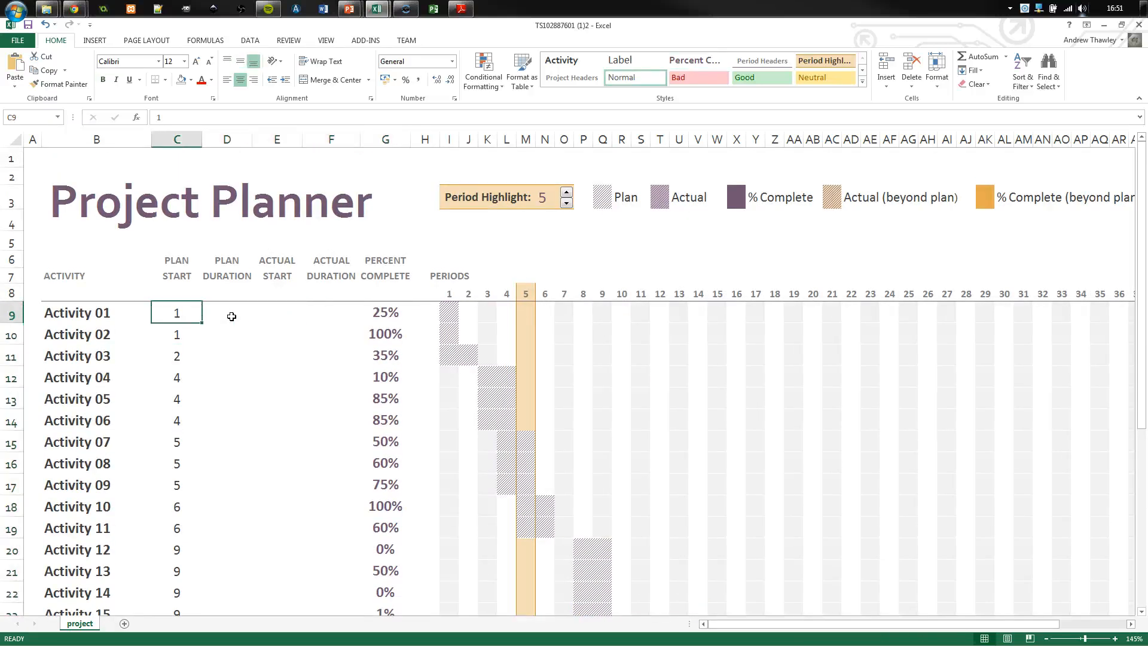
key("shift+Down")
key("shift+Down")
key("shift+Down")
key("shift+Down")
key("shift+Down")
key("shift+Down")
key("shift+Down")
key("shift+Down")
key("shift+Down")
key("shift+Down")
key("shift+Down")
key("shift+Down")
key("shift+Right")
key("shift+Right")
key("shift+Right")
key("shift+Right")
key("shift+Down")
key("shift+Down")
key("shift+Down")
key("shift+Down")
key("shift+Down")
key("shift+Down")
key("shift+Down")
key("shift+Down")
key("shift+Down")
key("shift+Down")
key("shift+Down")
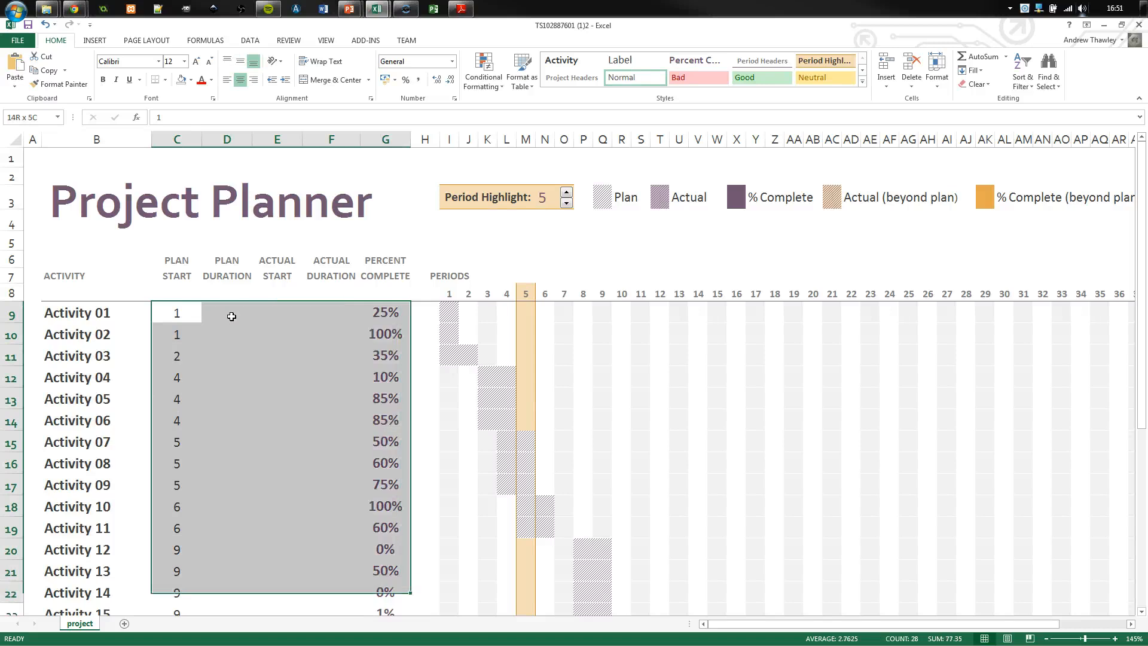
key("shift+Down")
key("shift+Down")
key("shift+Down")
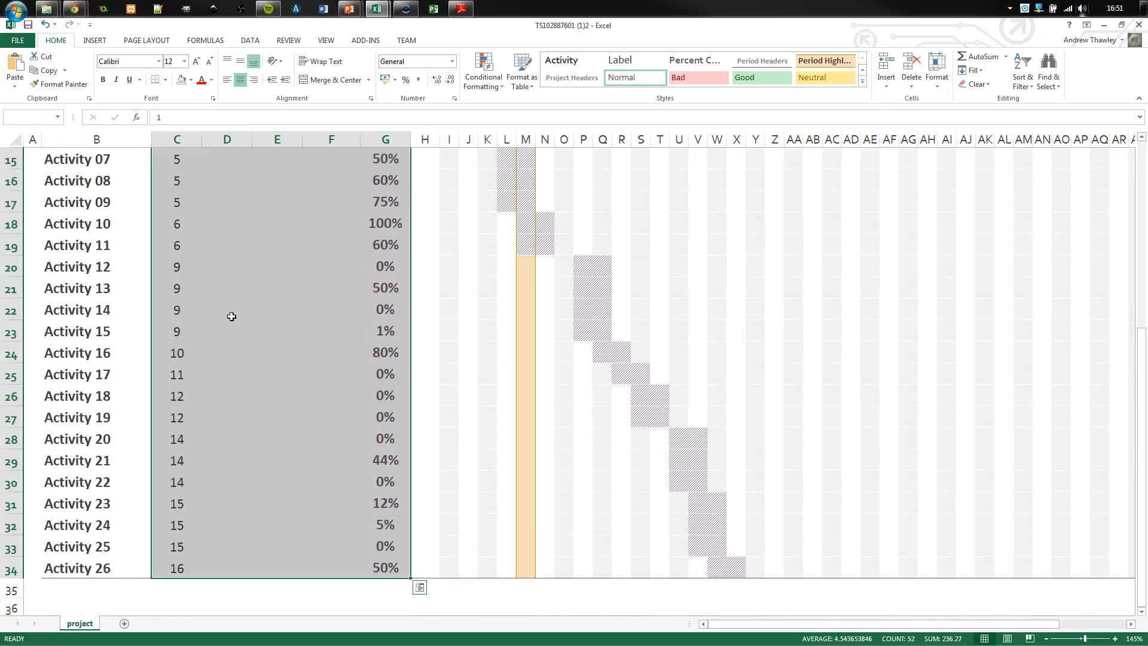
key("Delete")
scroll(248, 307, "up", 5)
- Arrange the Project Planner and the Book1 task list workbook side by side
left_click(112, 317)
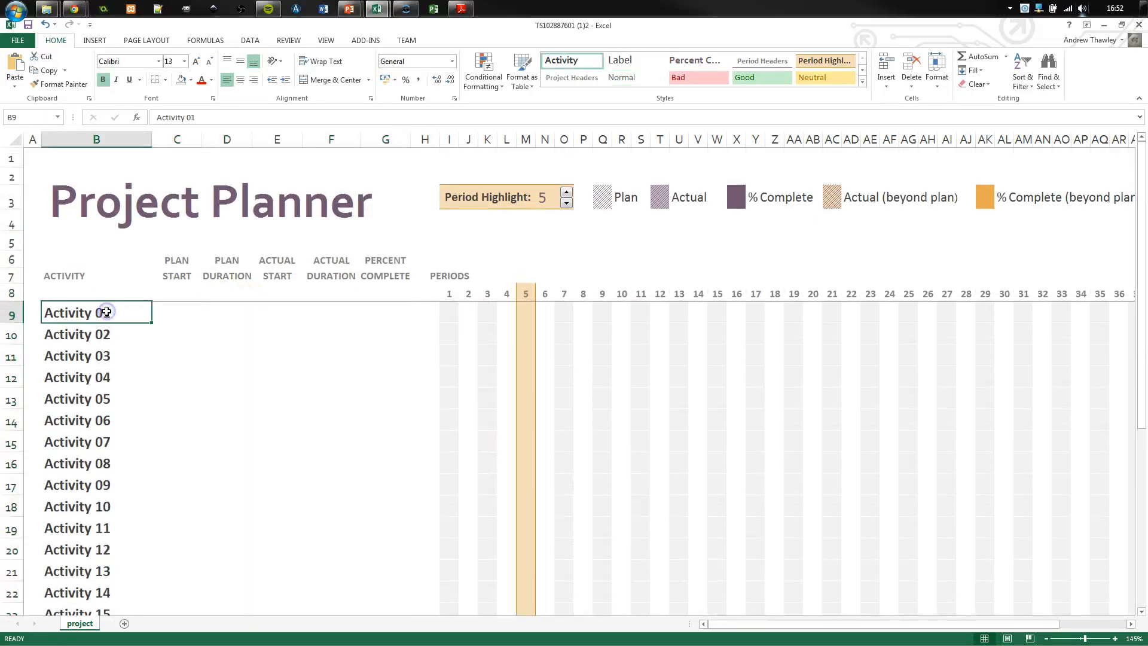
key("super+Right")
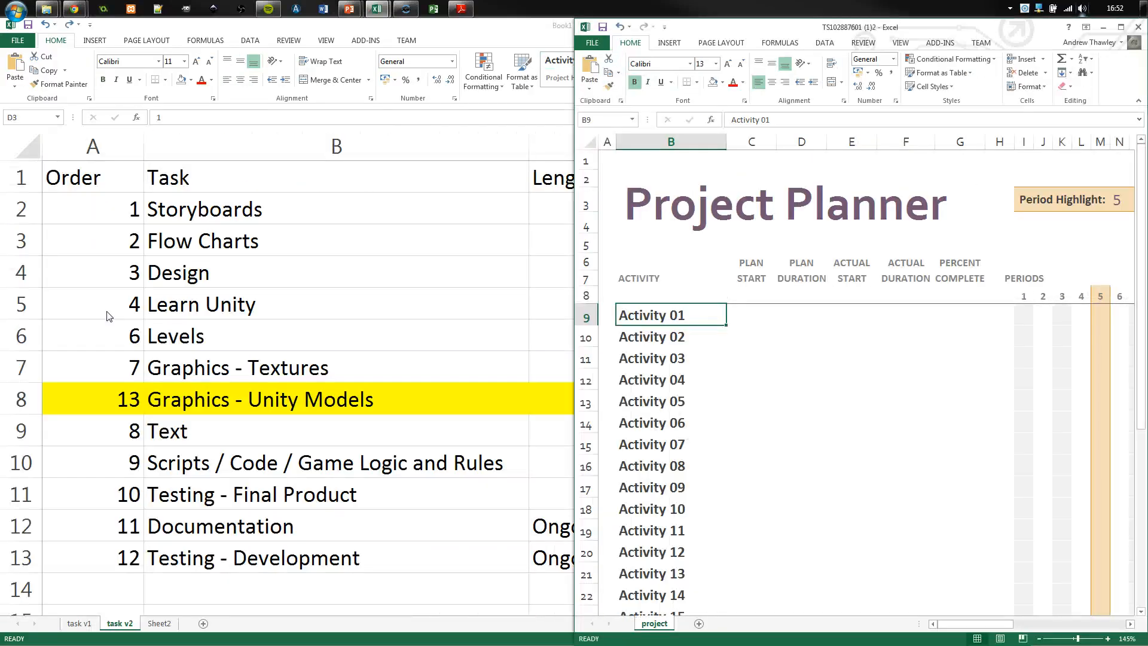
left_click(338, 173)
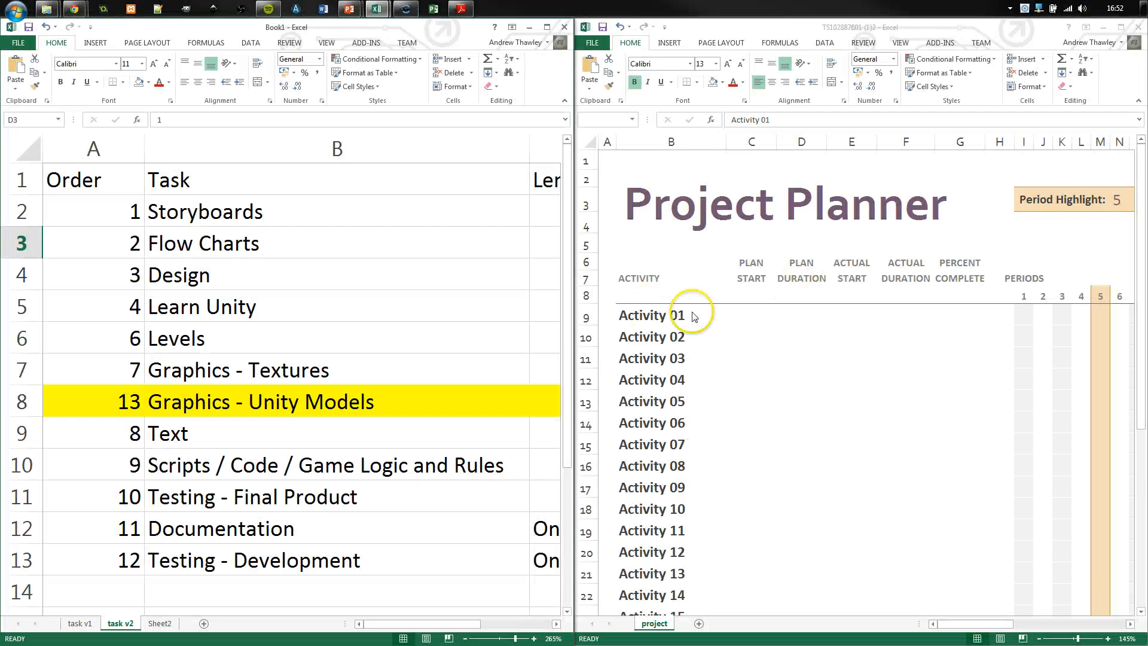
left_click(752, 313)
left_click(313, 244)
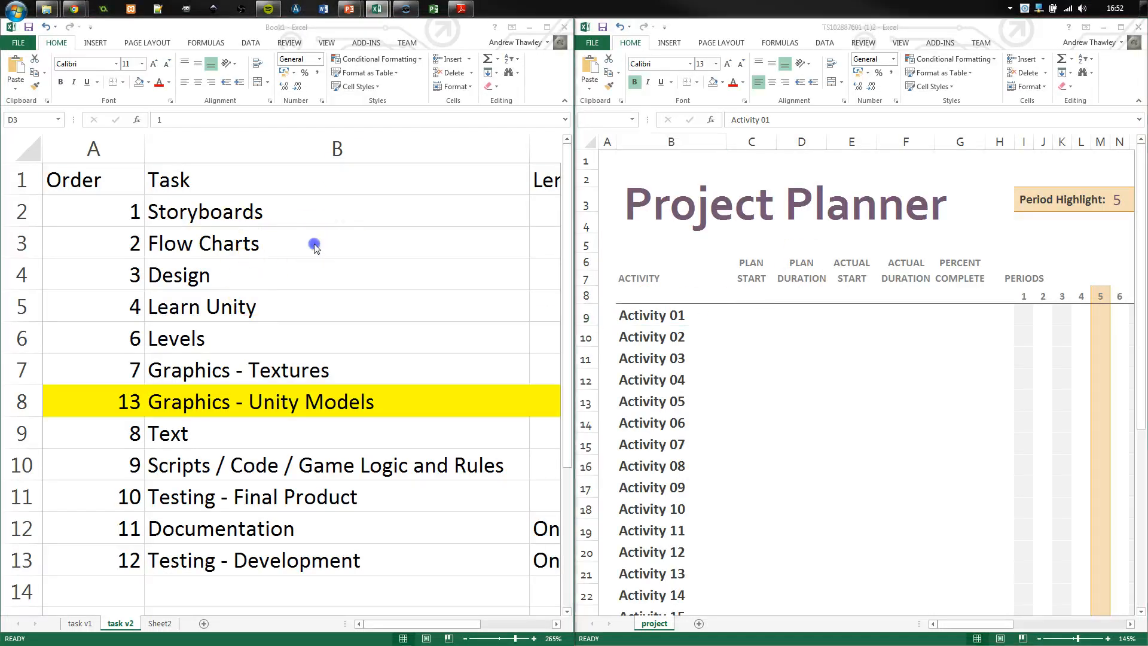
- Replace the names of Activity 01 and Activity 02 with Storyboards and Flow Charts
left_click(759, 312)
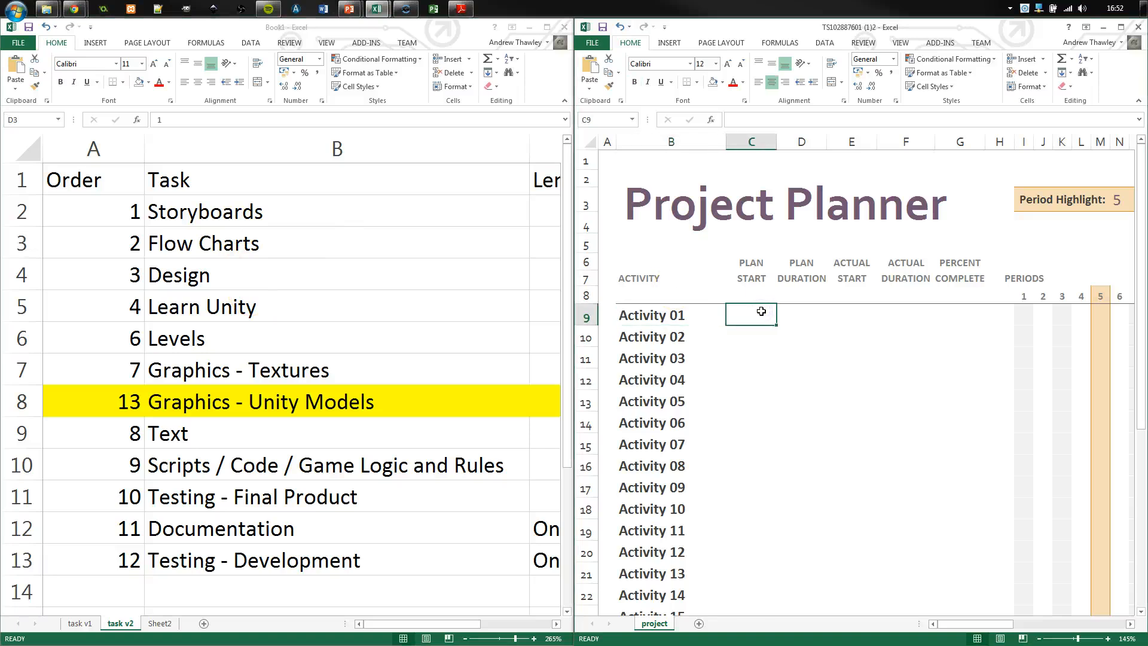
key("Left")
type("Sto")
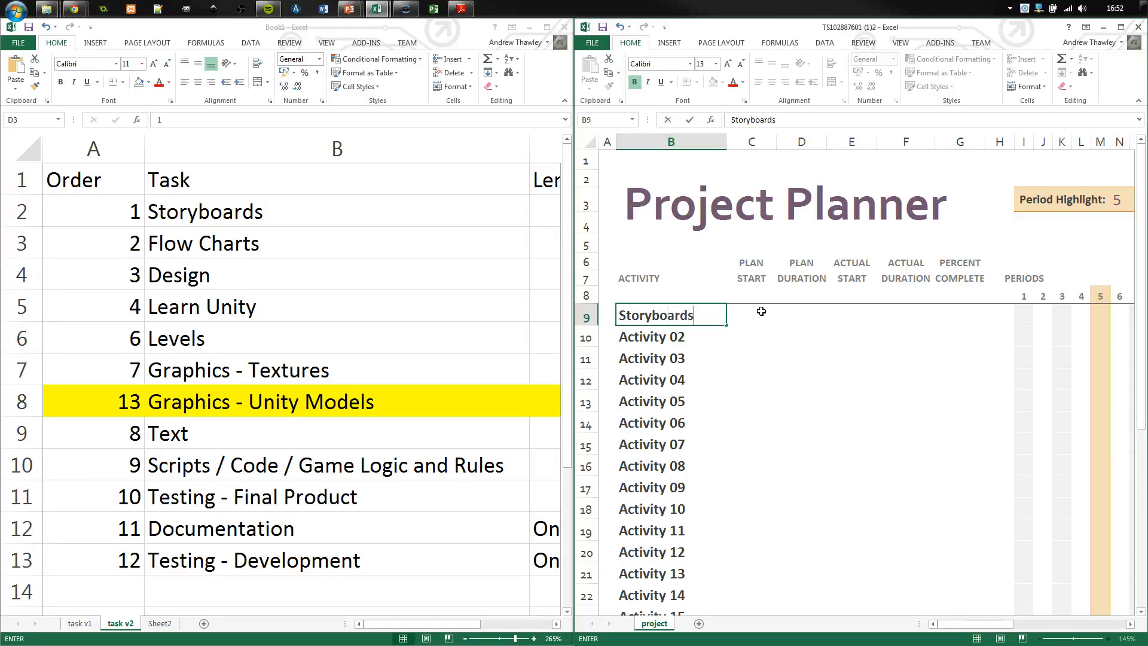
key("Return")
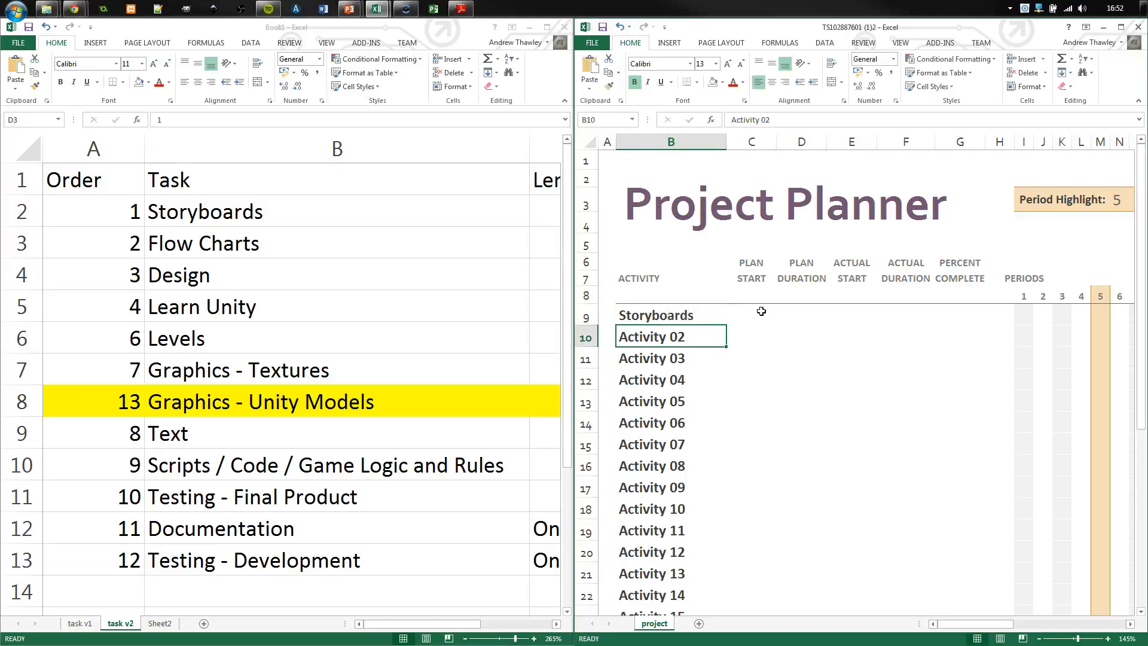
type("Flow Charts")
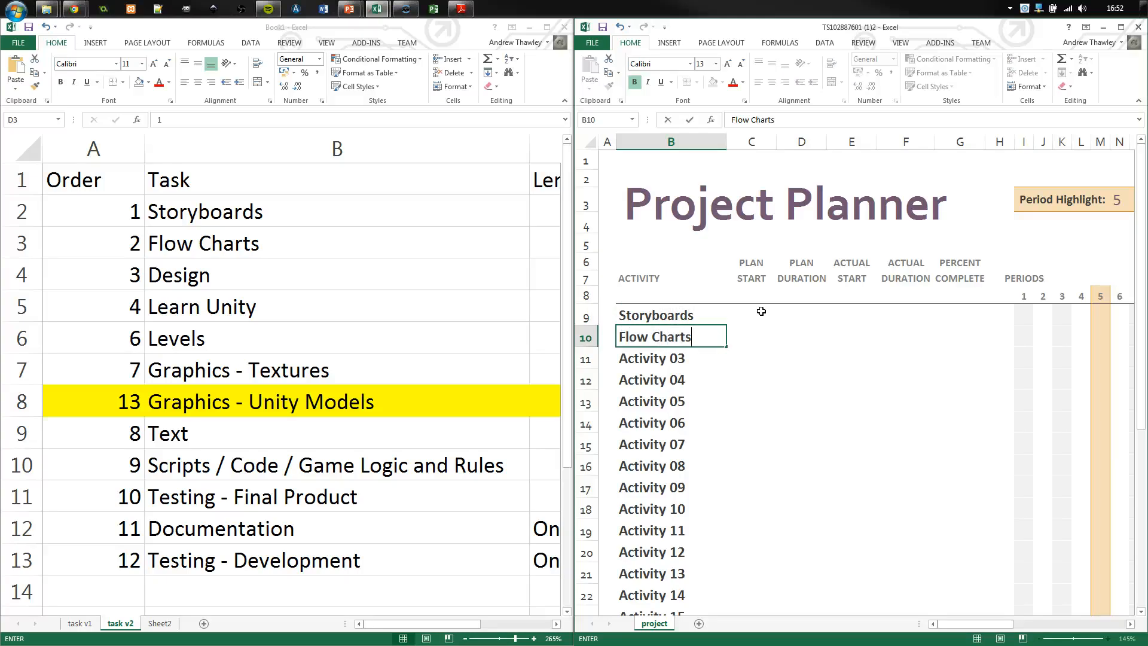
- Copy the tasks Design through Testing - Development from the task list below Flow Charts, and remove the yellow fill from Graphics - Unity Models
key("alt+Tab")
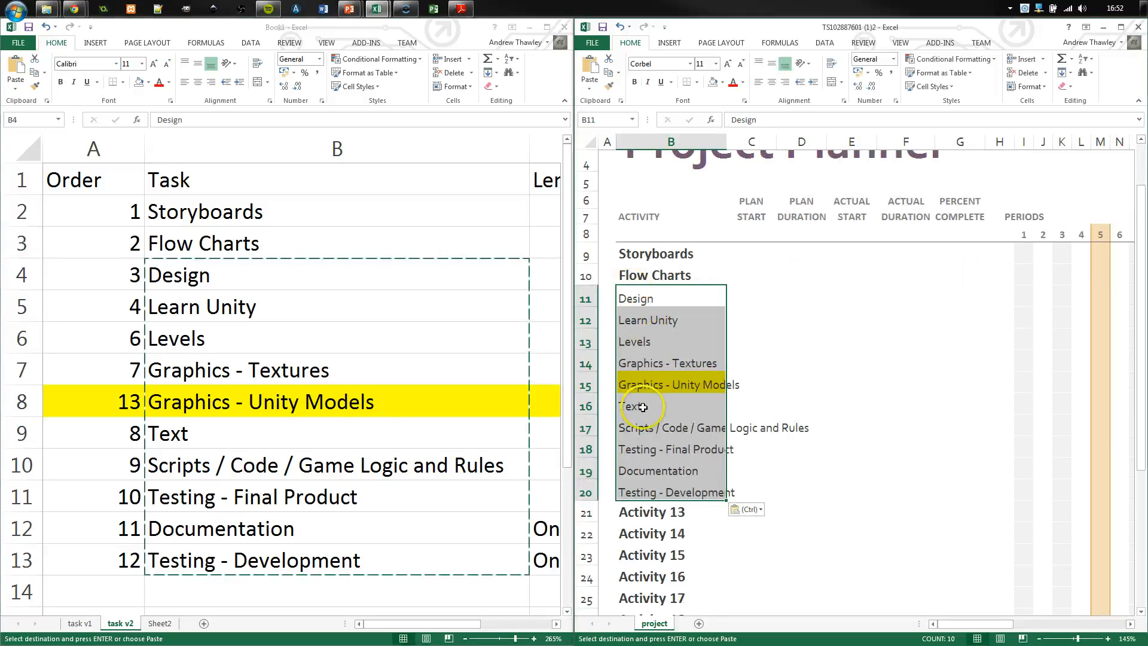
left_click(648, 389)
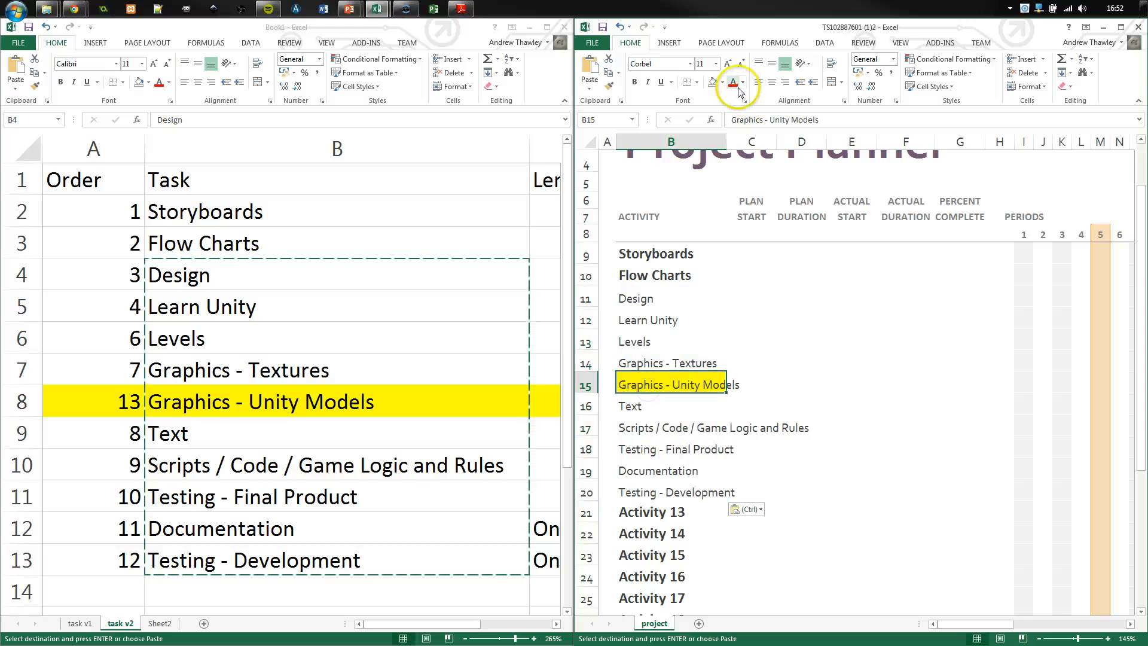
left_click(713, 82)
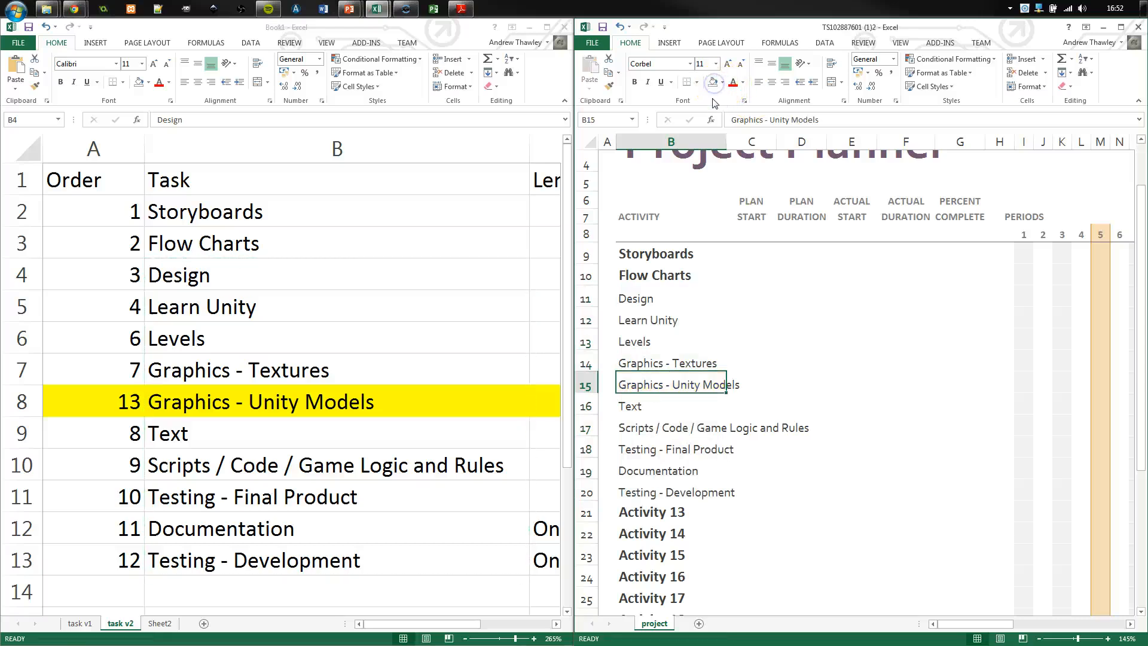
- Apply the Flow Charts cell's formatting to the pasted activities from Design through Testing - Development
left_click(634, 297)
left_click(628, 276)
left_click(610, 86)
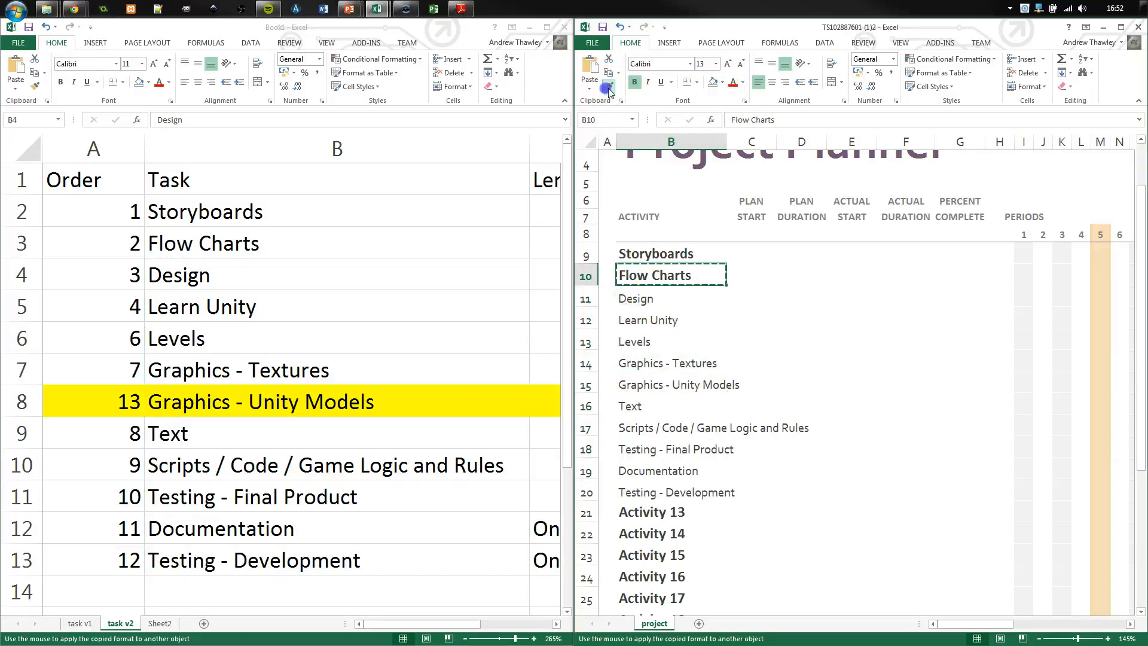
mouse_move(627, 297)
left_mouse_down()
mouse_move(629, 635)
mouse_move(652, 570)
left_mouse_up()
- Clear the leftover placeholder activity names below Testing - Development, rows 21 to 34
key("Delete")
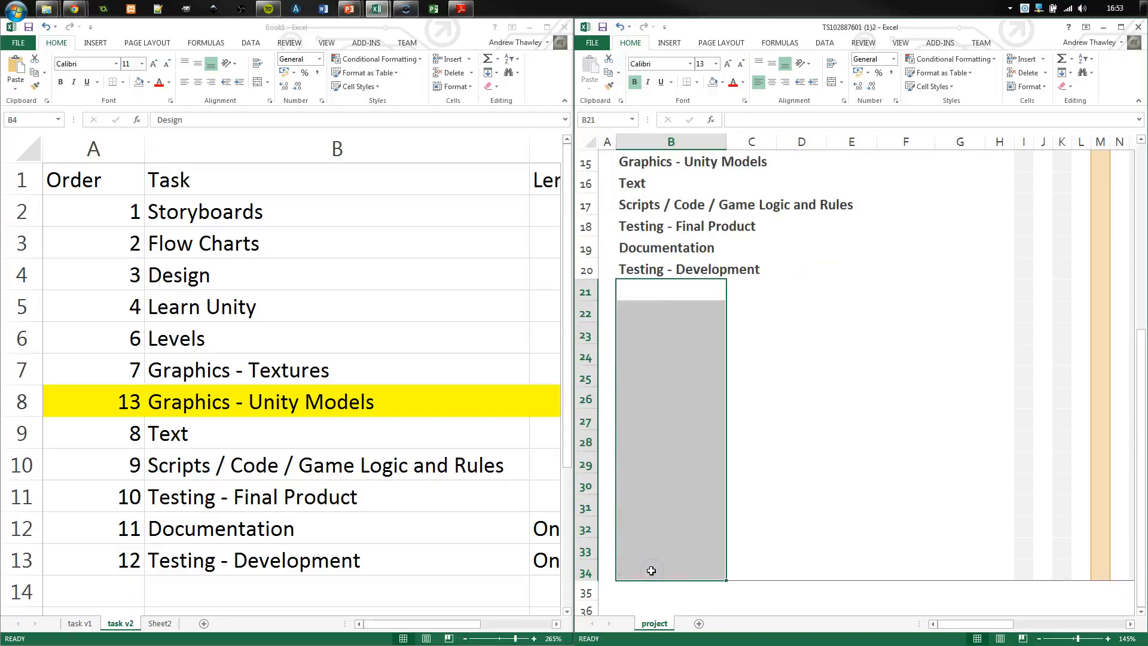
scroll(673, 527, "up", 5)
left_click(708, 336)
left_click(738, 314)
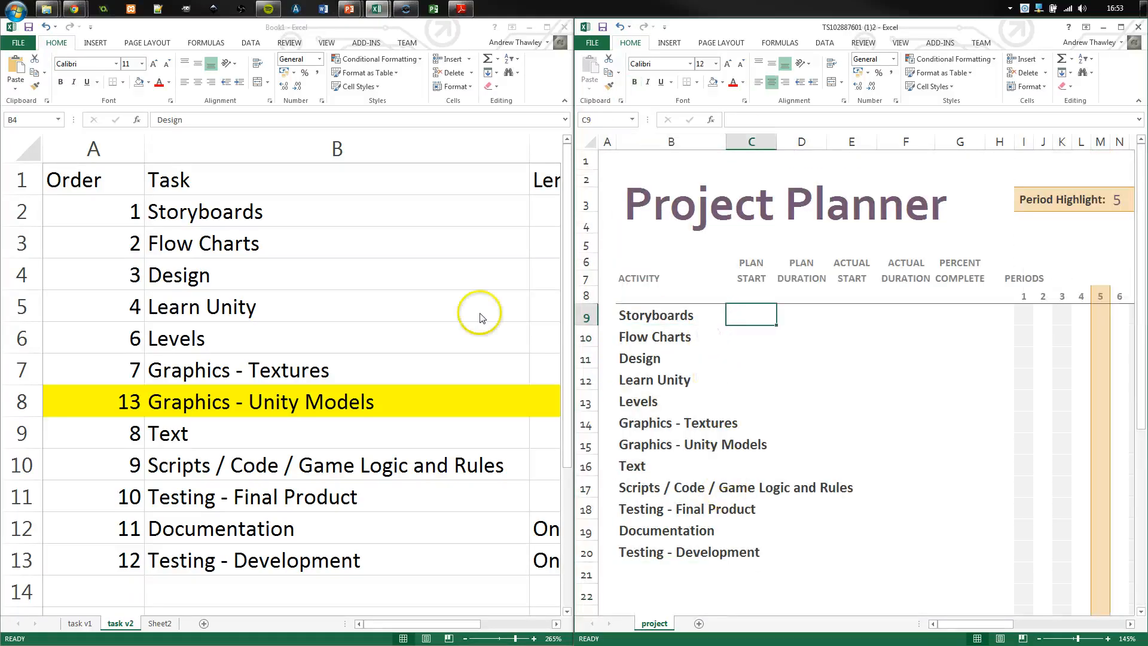
- Enter plan durations of 5 for Storyboards, Flow Charts and Design, matching the Length column of the task list
left_click(446, 307)
key("Right")
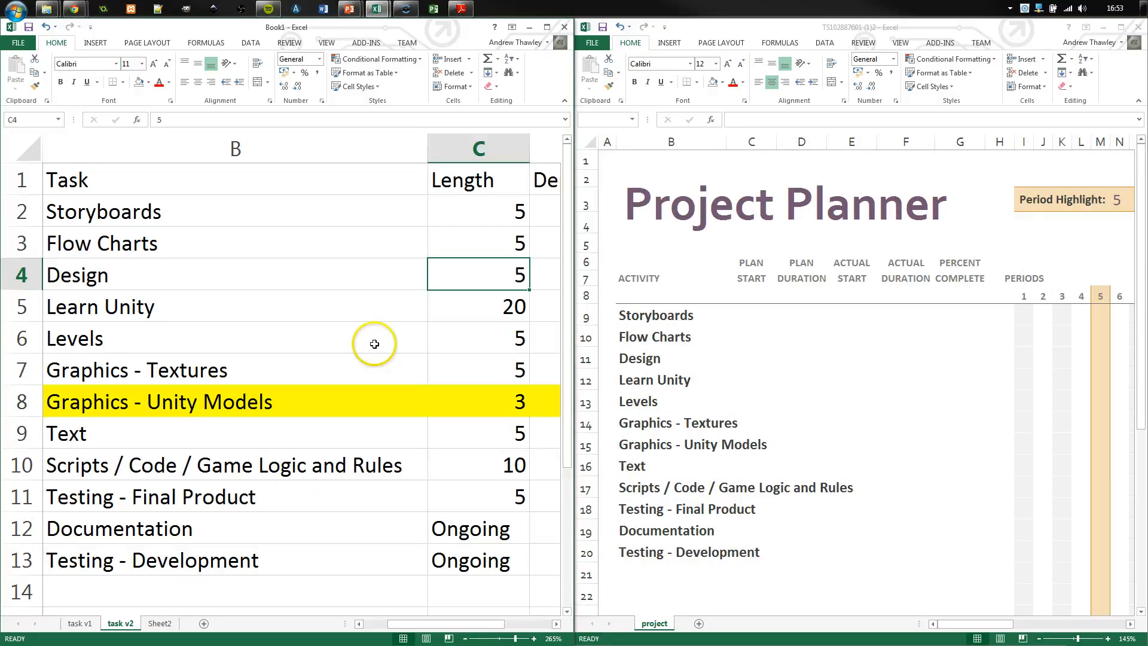
left_click(799, 306)
left_click(802, 317)
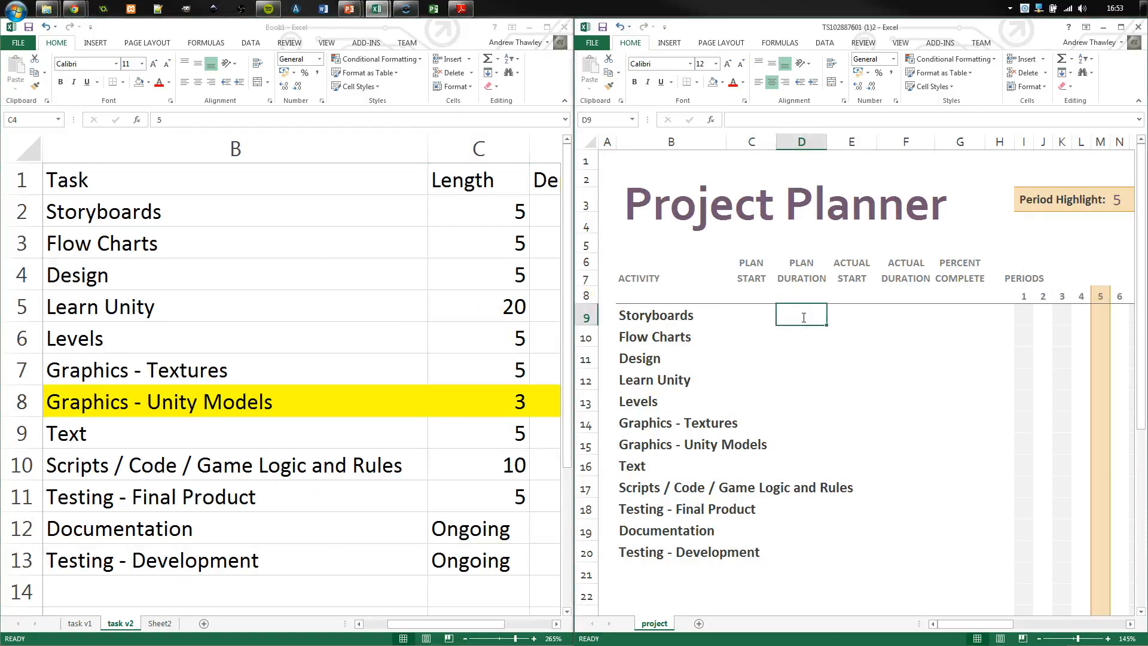
type("5")
key("Return")
type("5")
key("Return")
type("5")
key("Return")
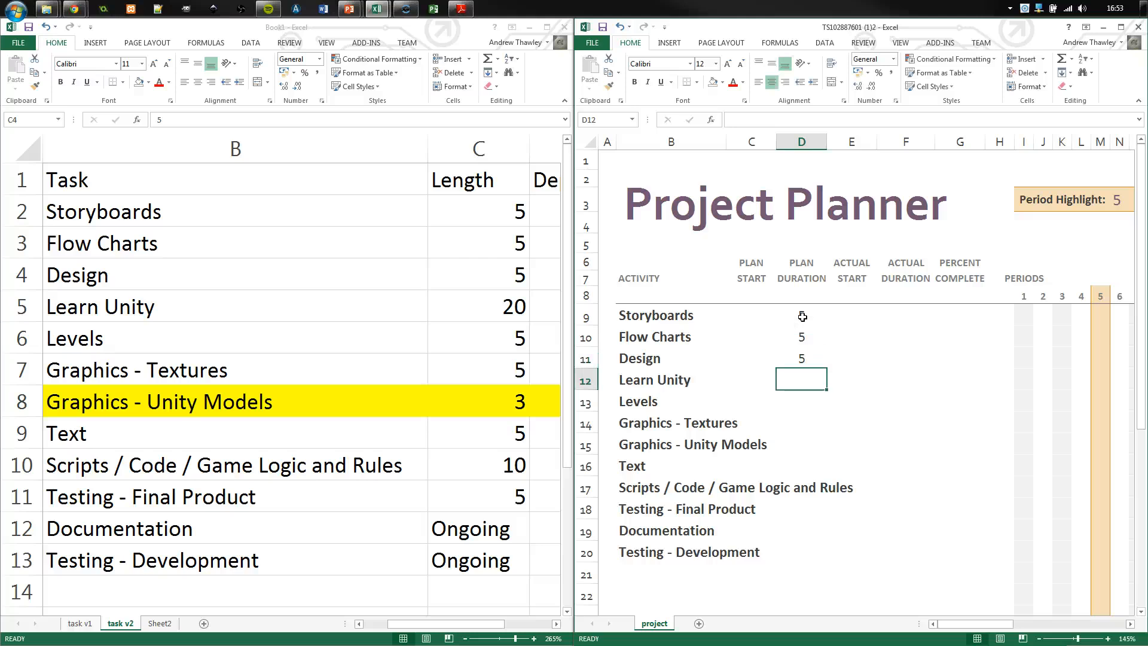
- Enter plan durations of 20 for Learn Unity, 5 for Levels, 5 for Graphics - Textures, 3 for Graphics - Unity Models and 5 for Text
type("20")
key("Return")
type("5")
key("Return")
type("5")
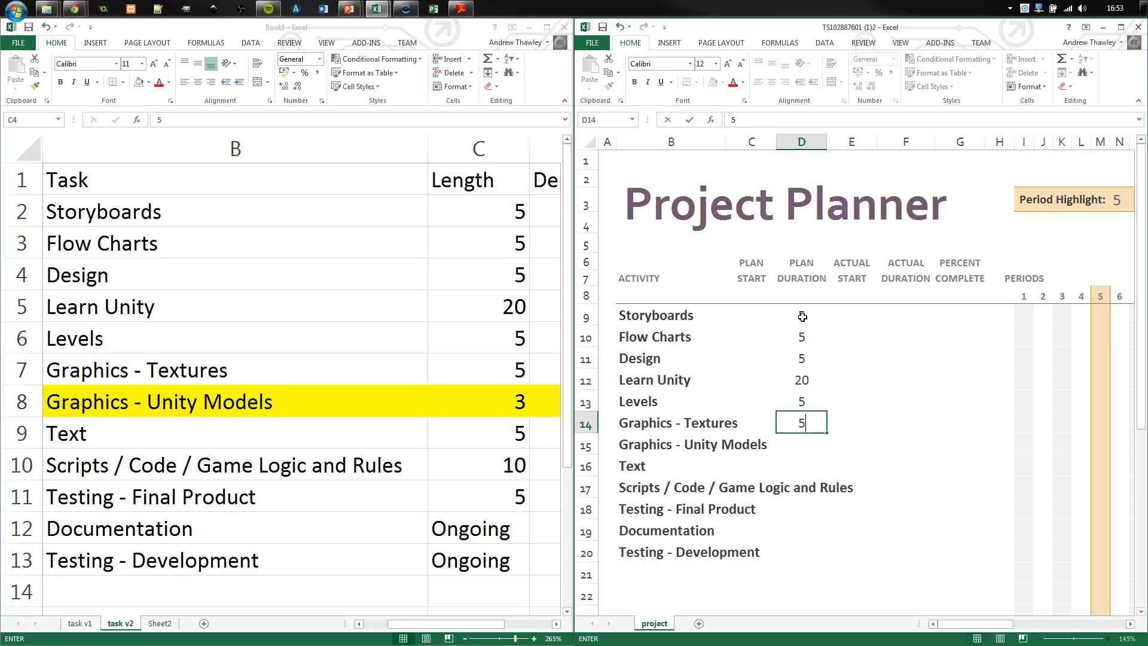
key("Return")
type("3")
key("Return")
type("5")
key("Return")
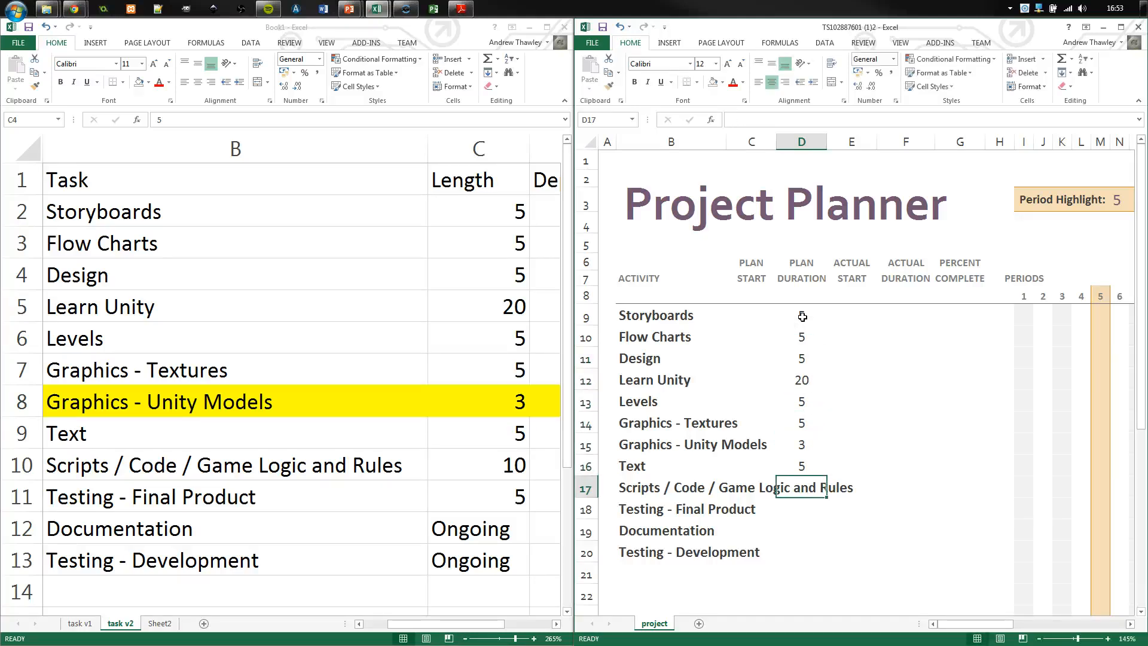
- Enter plan durations of 10 for Scripts / Code / Game Logic and Rules and 5 for Testing - Final Product
type("10")
key("Return")
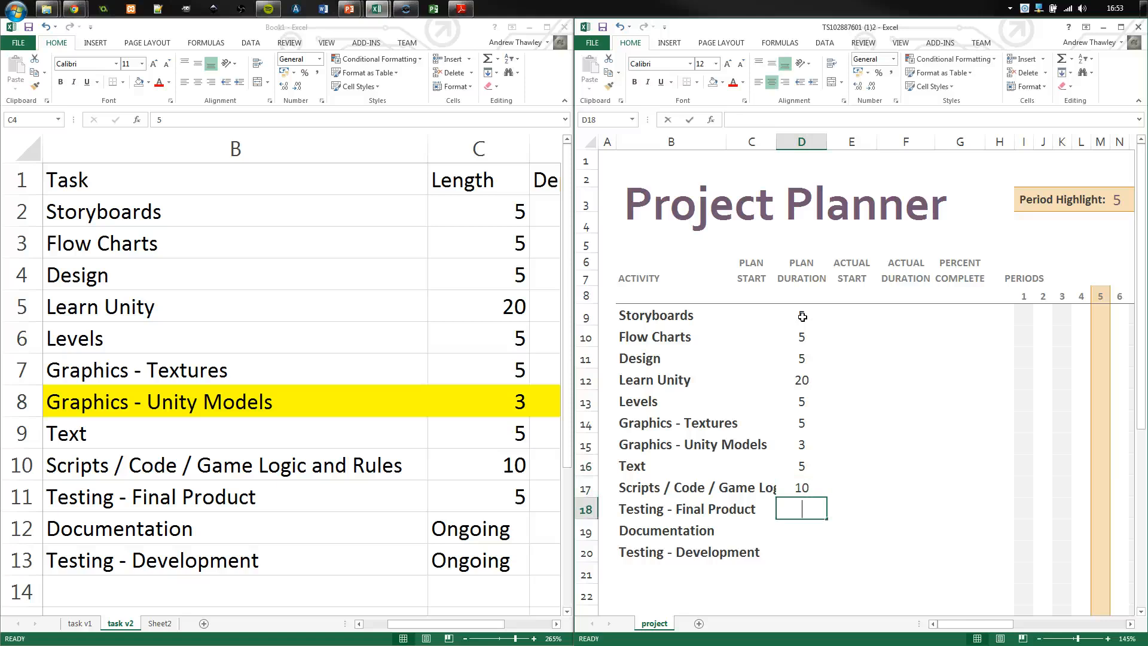
type("5")
key("Return")
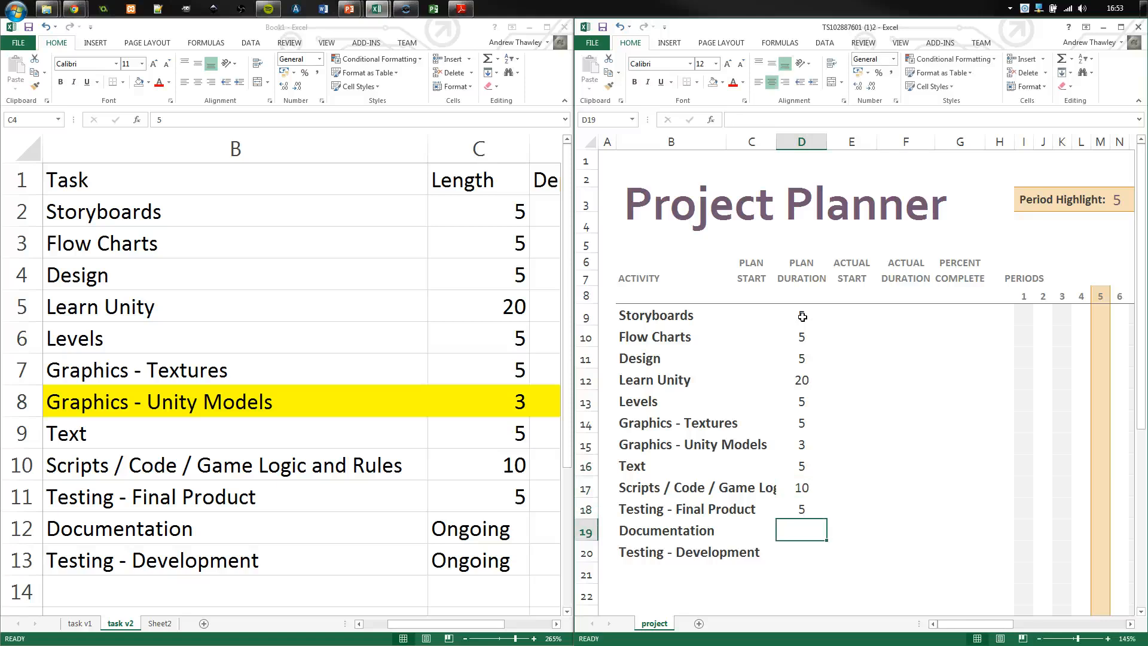
- Autofit the planner's activity column so the longest task name fits in it
key("Down")
key("Left")
key("Up")
key("Up")
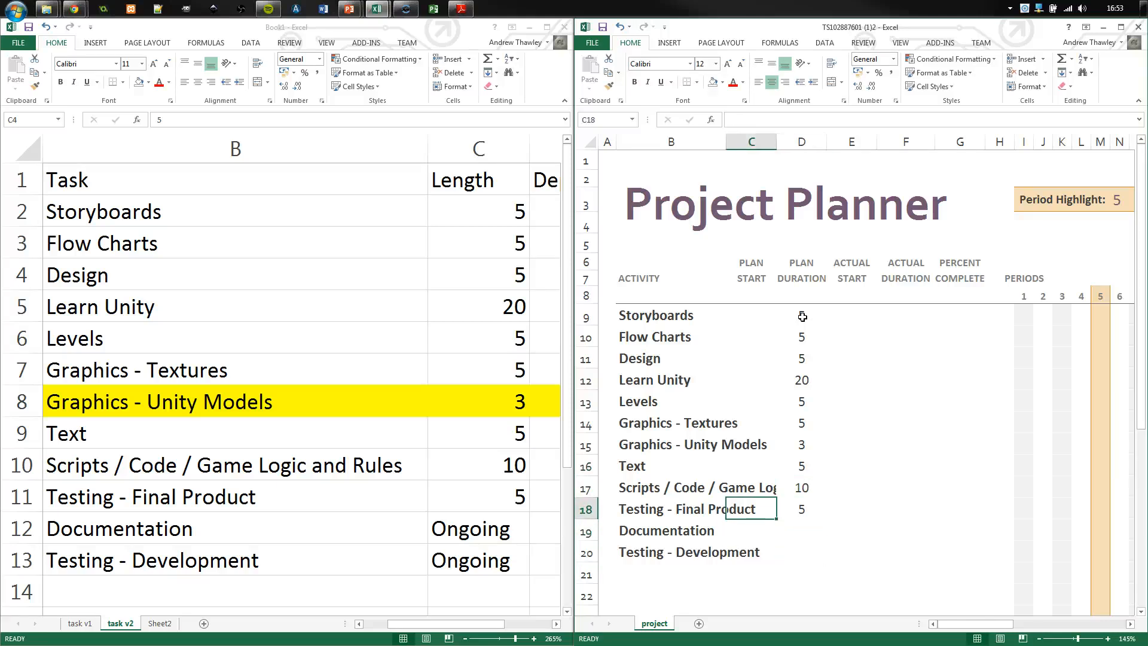
key("Up")
key("Up")
key("Up")
key("Up")
key("Up")
key("Up")
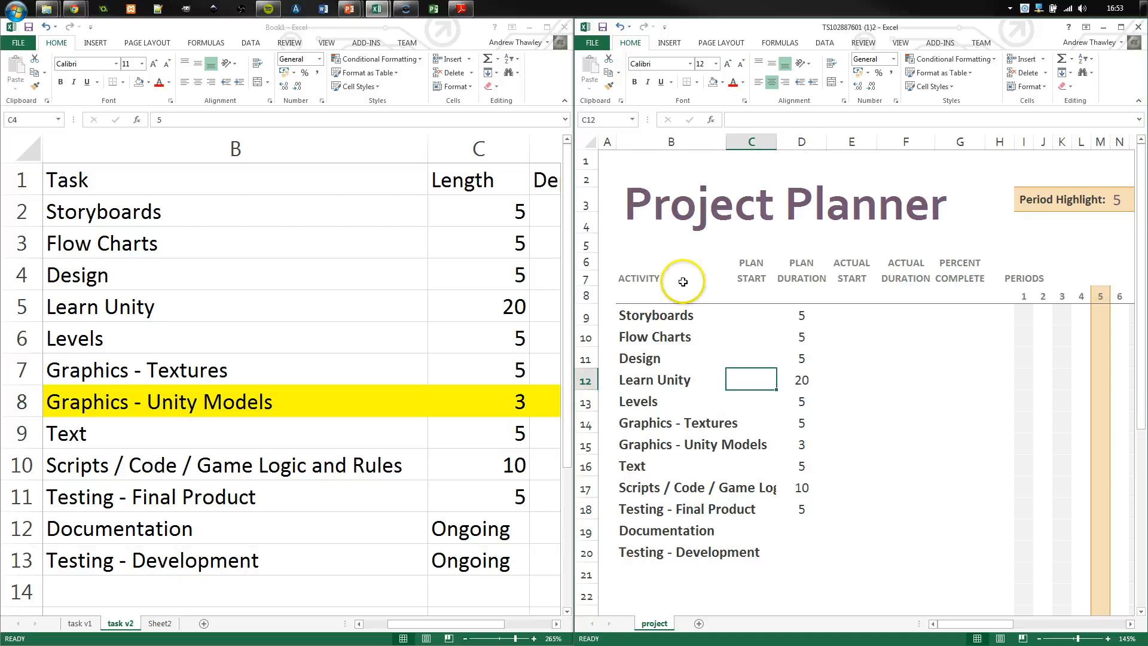
double_click(725, 142)
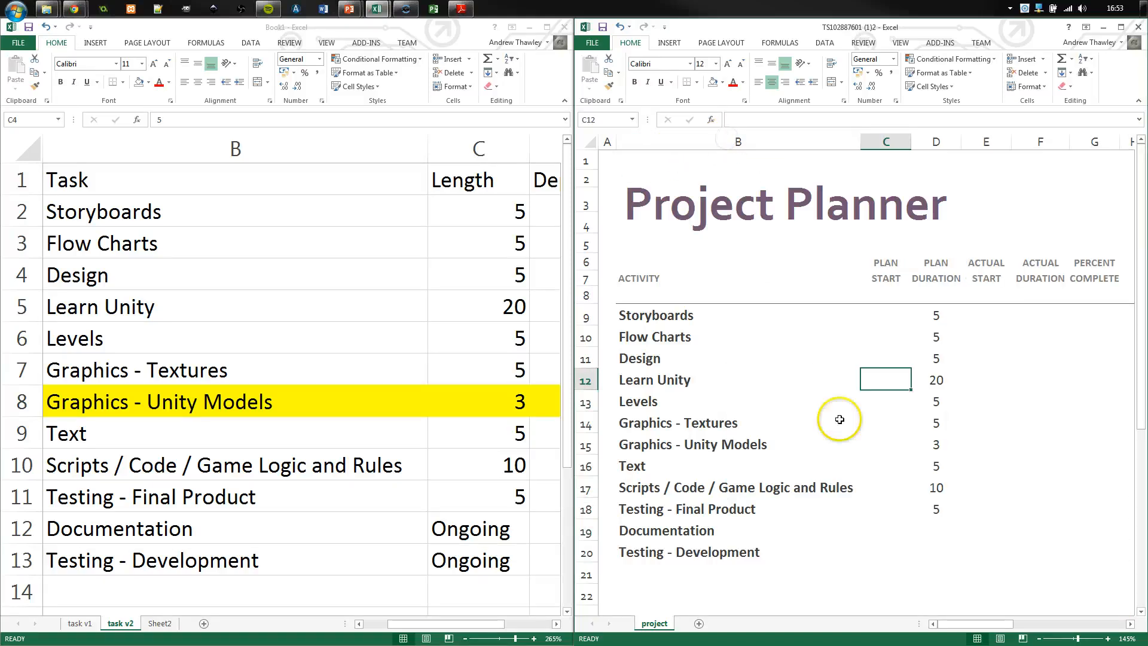
- Examine the lengths and dependencies of all tasks in the task list alongside their order numbers
left_click(478, 213)
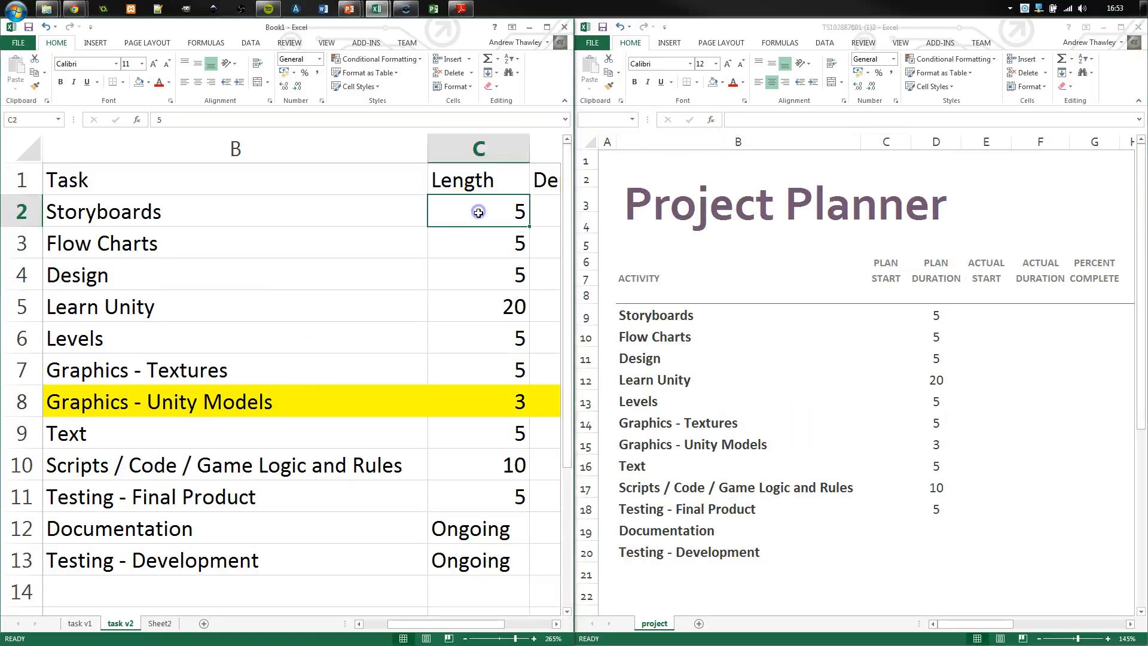
key("Right")
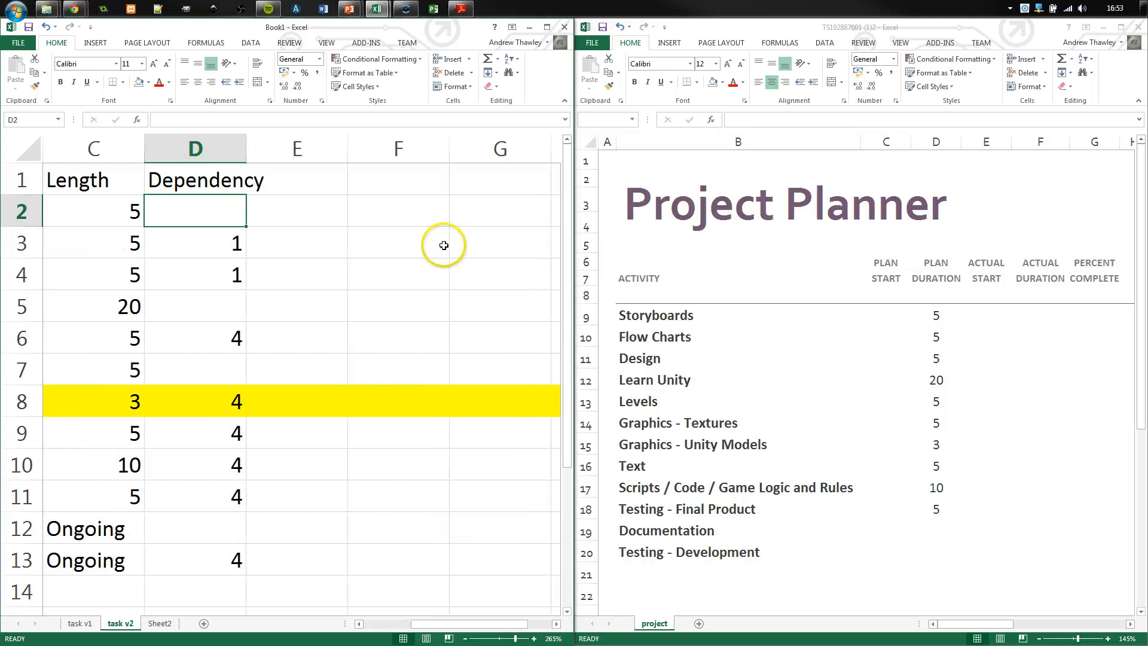
left_click(274, 220)
scroll(273, 221, "down", 2)
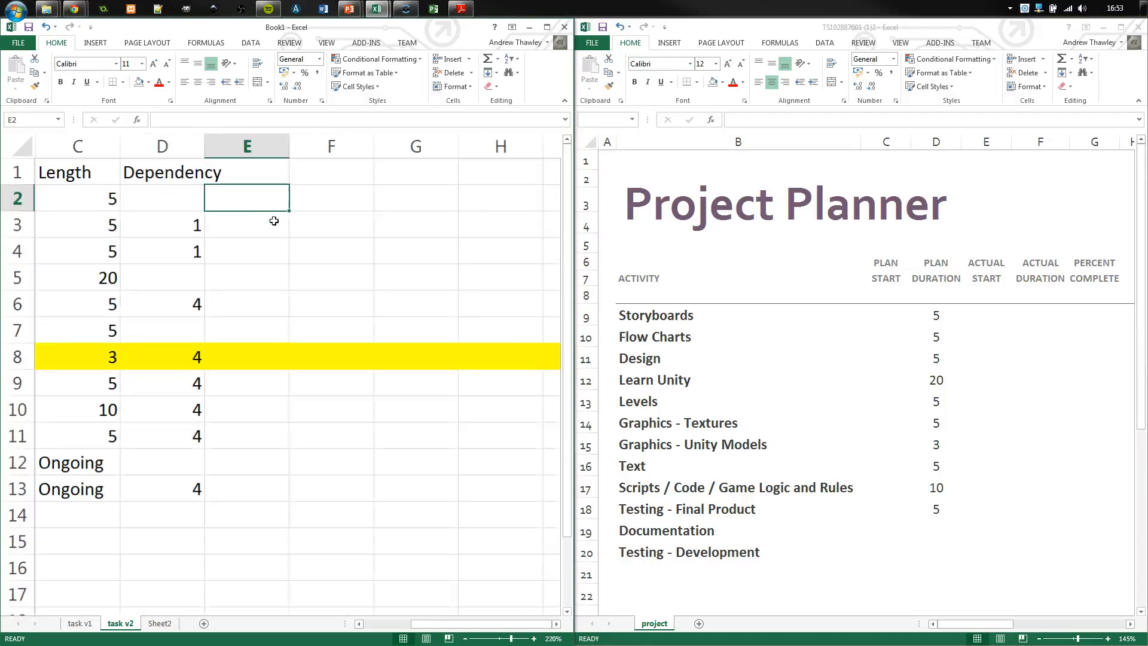
scroll(268, 219, "up", 7)
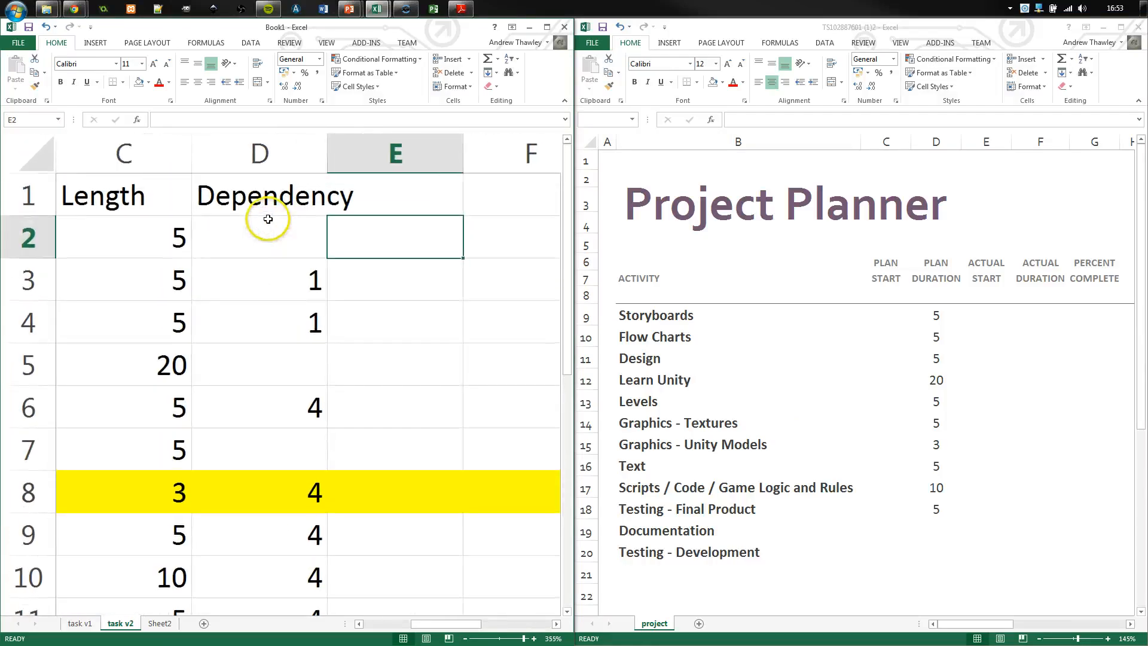
scroll(268, 219, "down", 3)
scroll(268, 219, "down", 10)
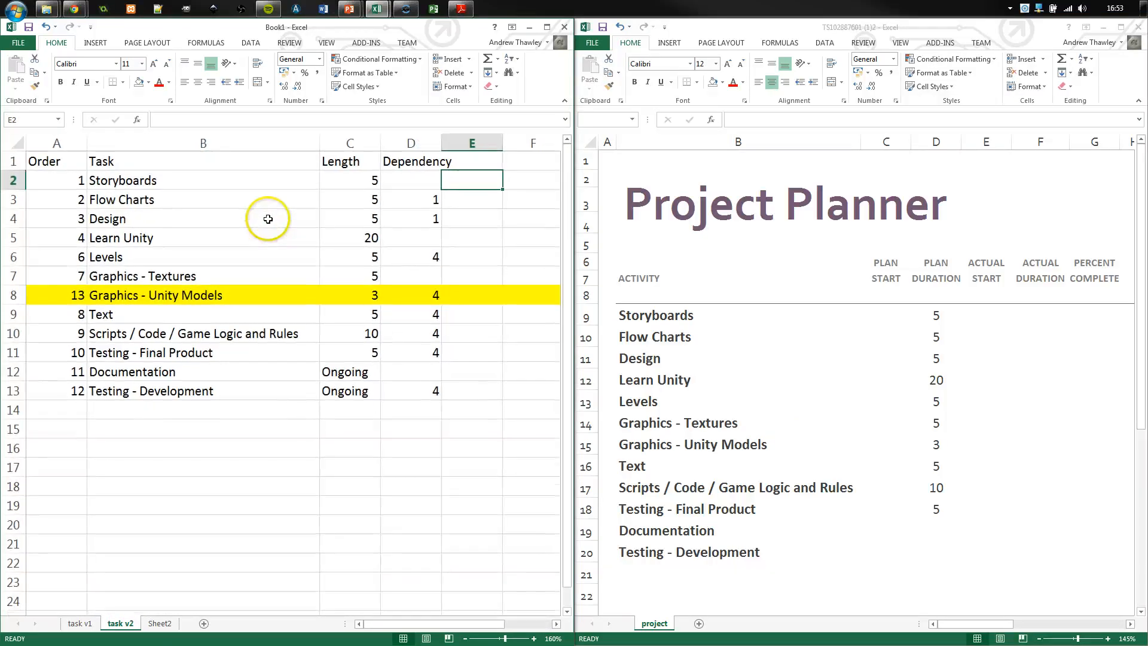
- Set the plan start of Storyboards to 1 in the project planner
left_click(825, 315)
left_click(882, 314)
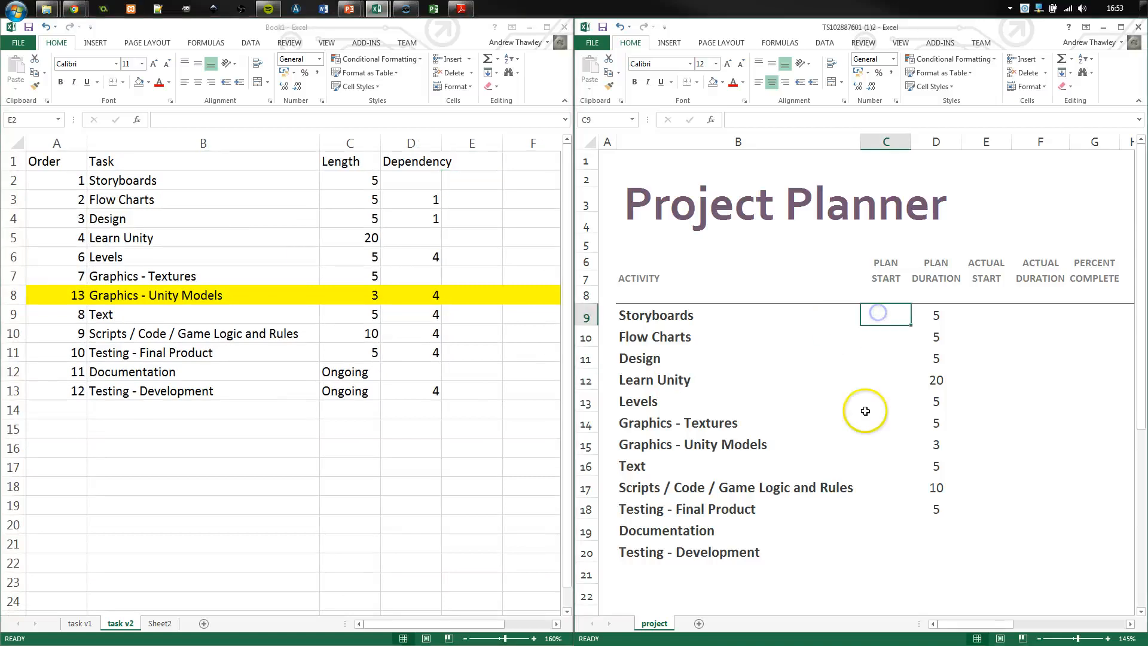
left_click(980, 332)
key("Left")
key("Left")
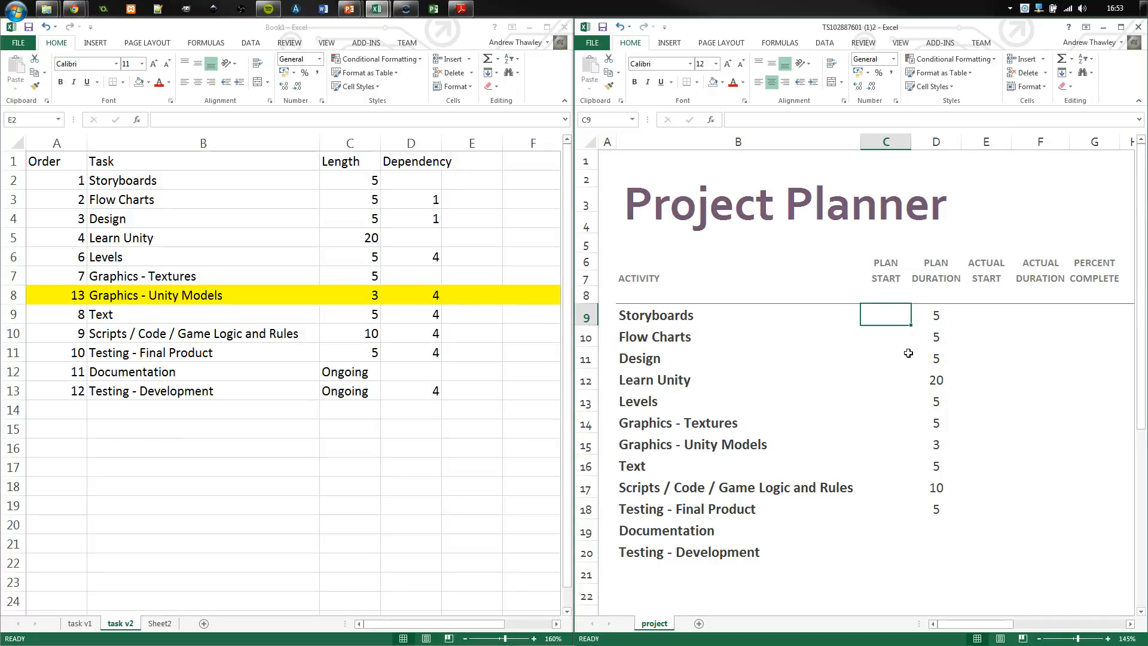
type("1")
key("Tab")
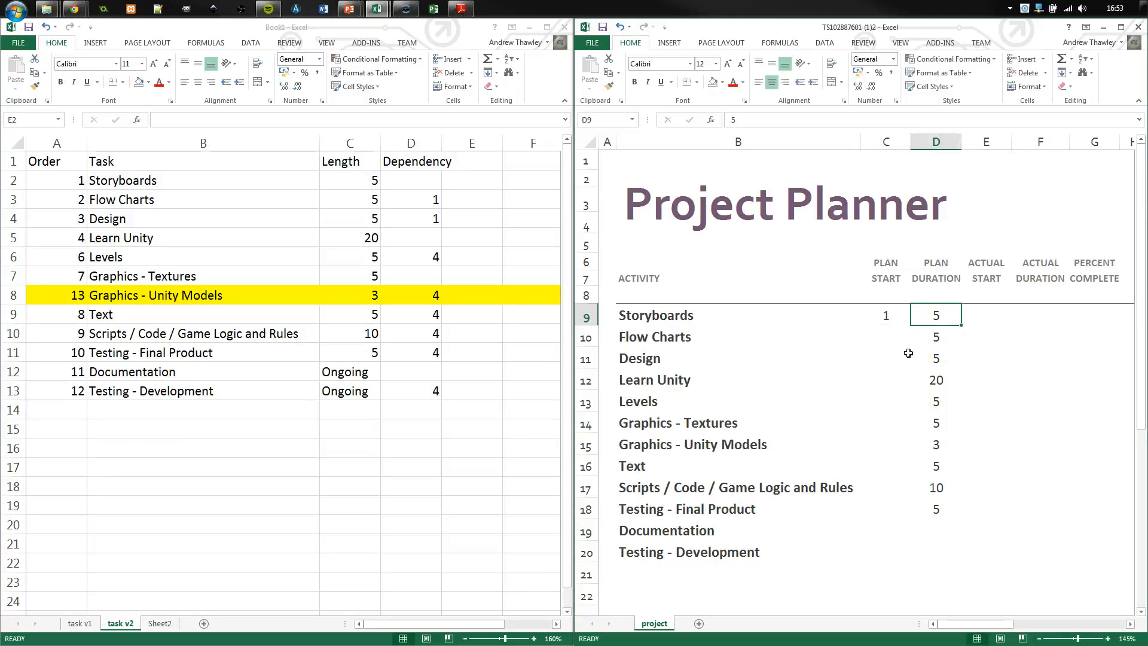
- Calculate the Flow Charts plan start with a formula that places it directly after the Storyboards duration in D9
key("Return")
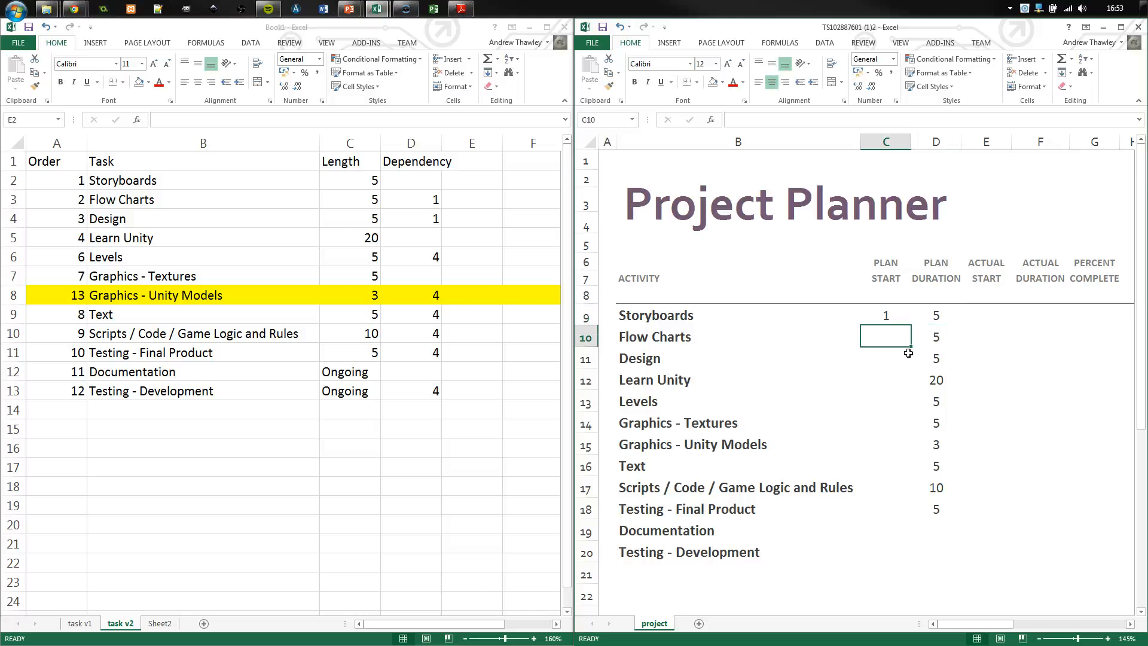
key("Up")
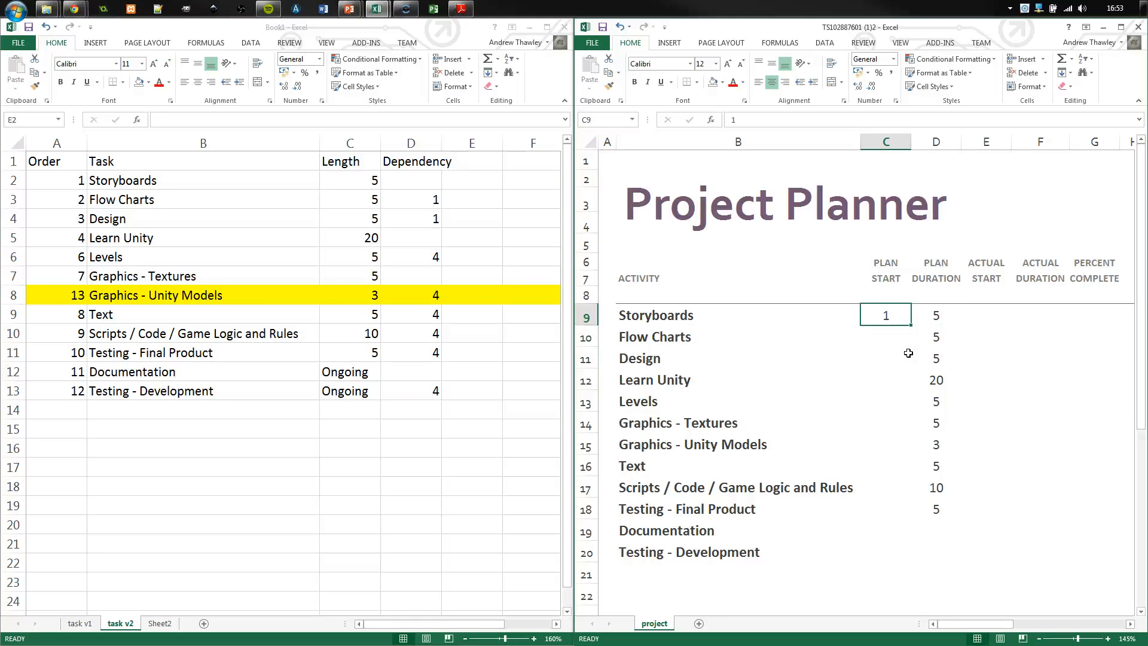
key("Tab")
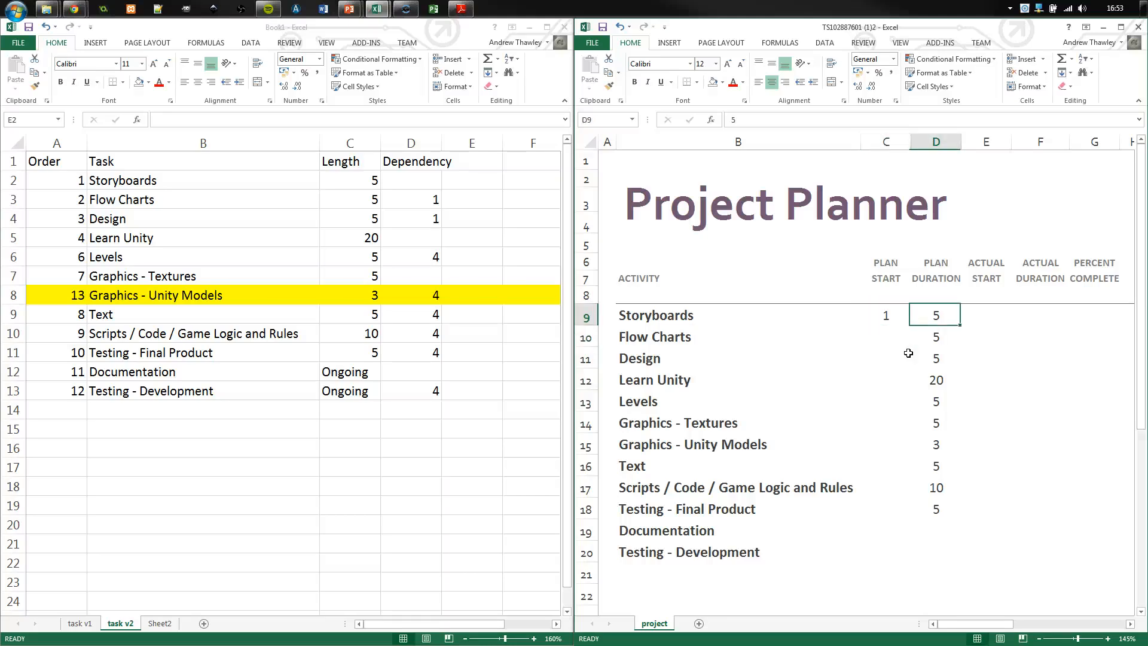
key("Return")
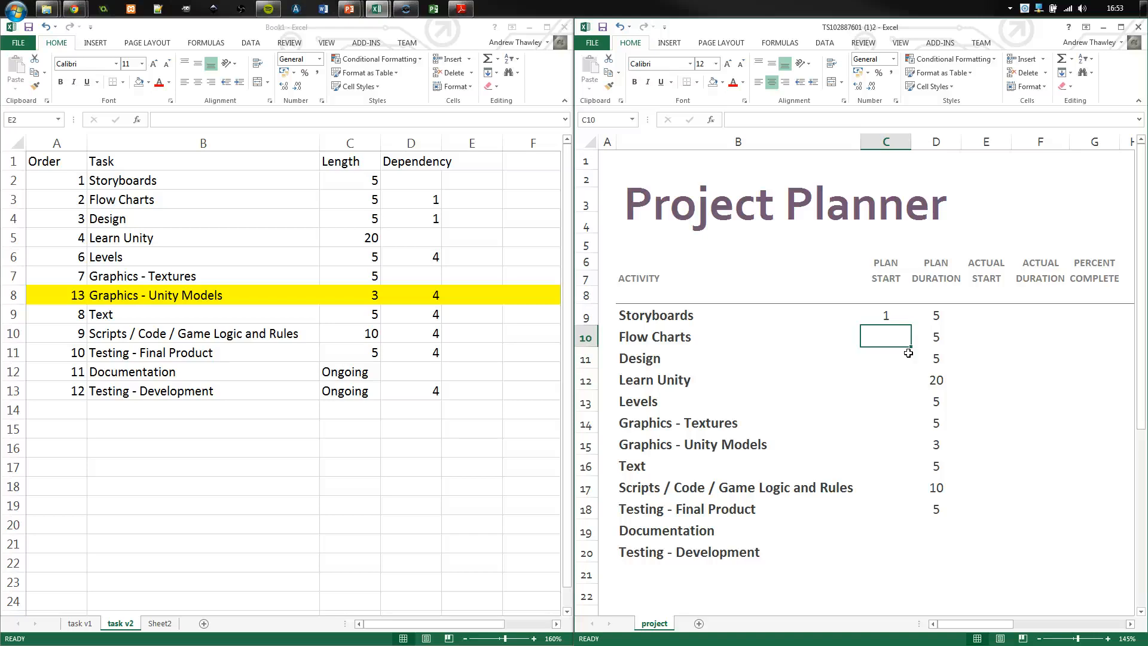
type("=")
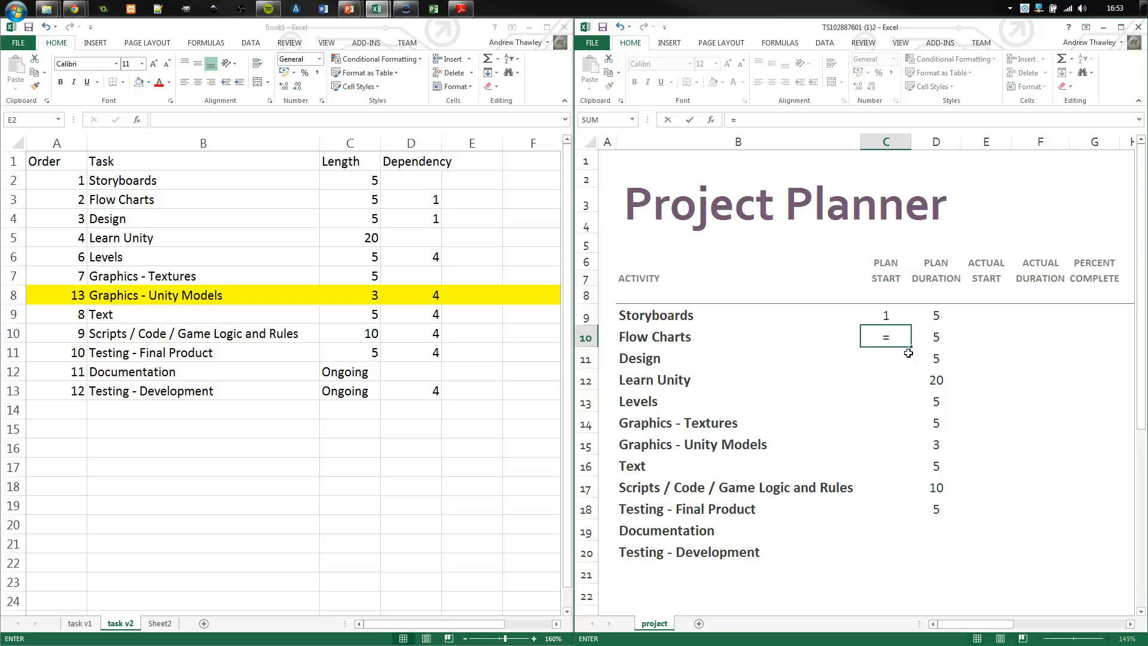
key("Up")
key("Right")
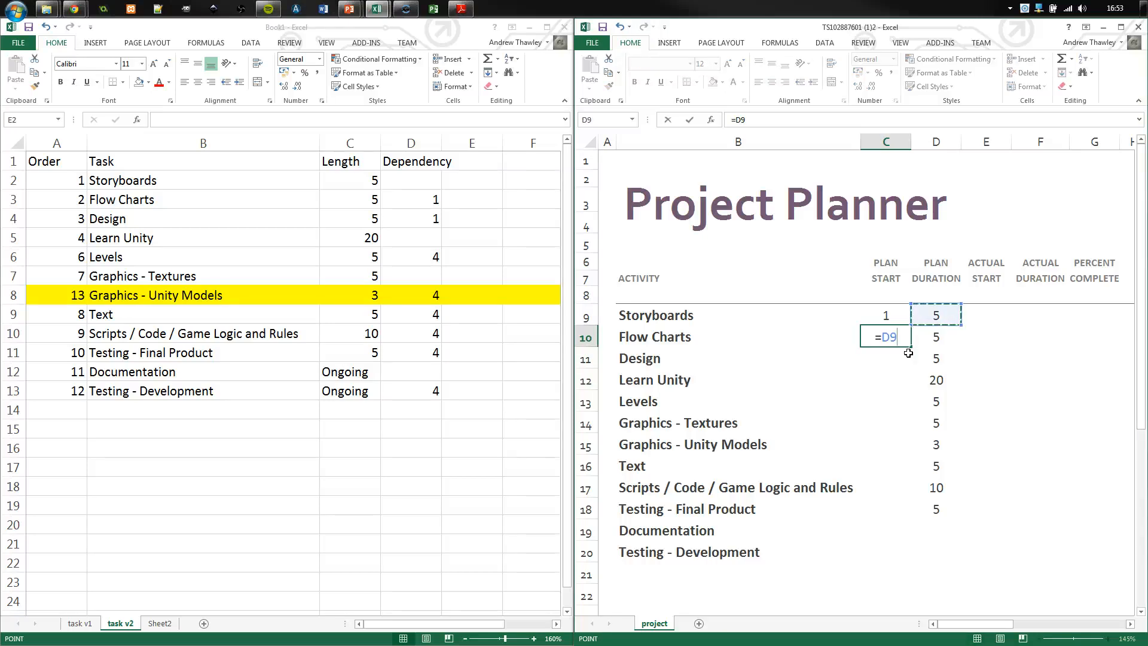
type("+")
key("Up")
key("Return")
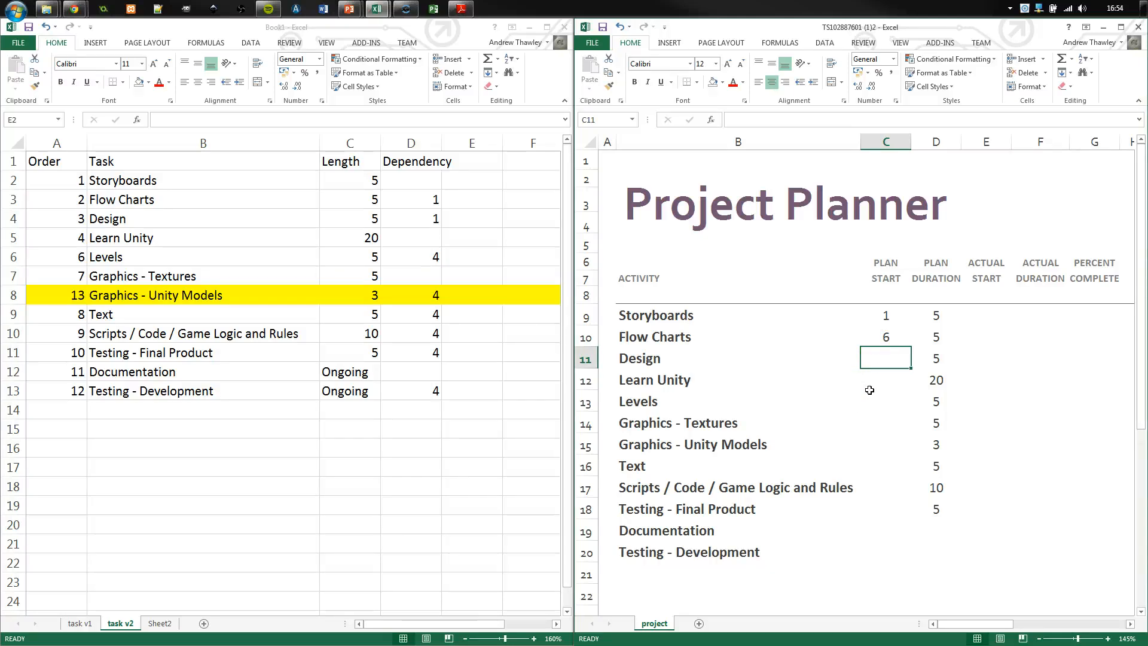
- Try to calculate the Design plan start with a formula based on the Flow Charts start in C10
type("=")
key("Up")
type("+")
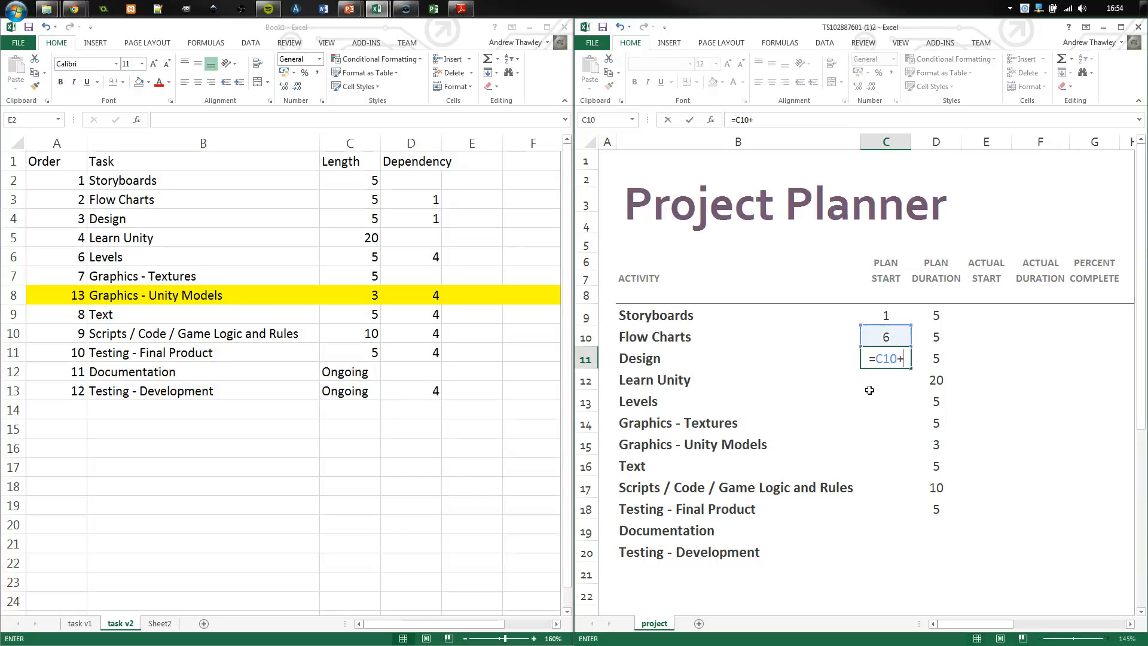
key("Up")
key("Right")
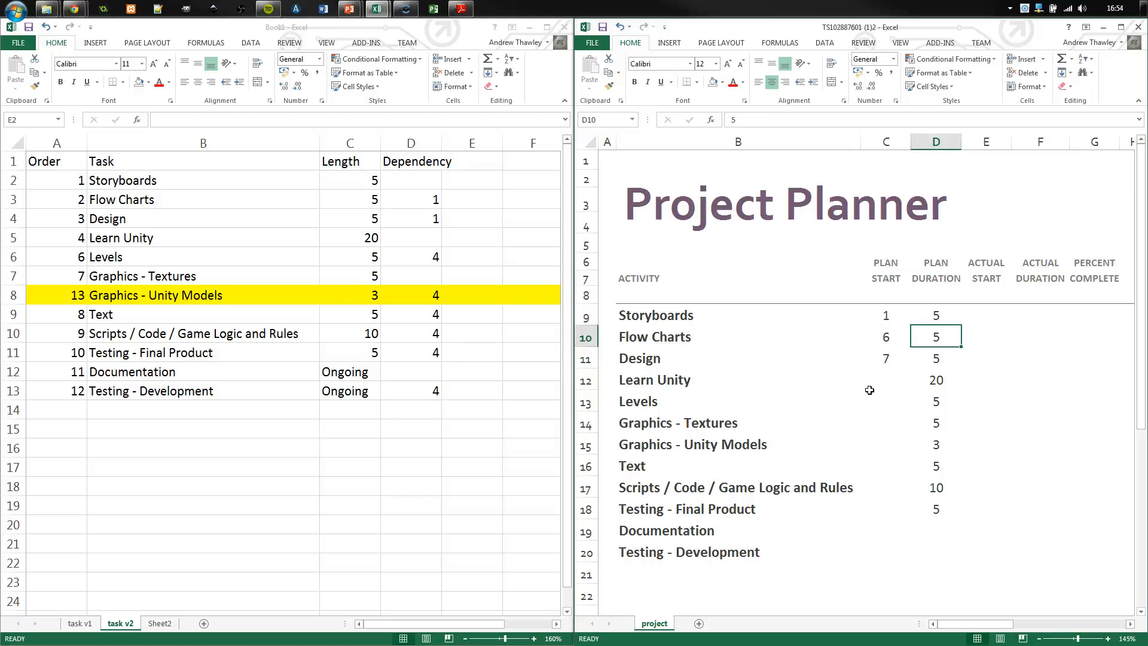
- Replace the Design plan start with the formula =D10+1
key("Down")
key("Left")
type("=")
key("Up")
key("Right")
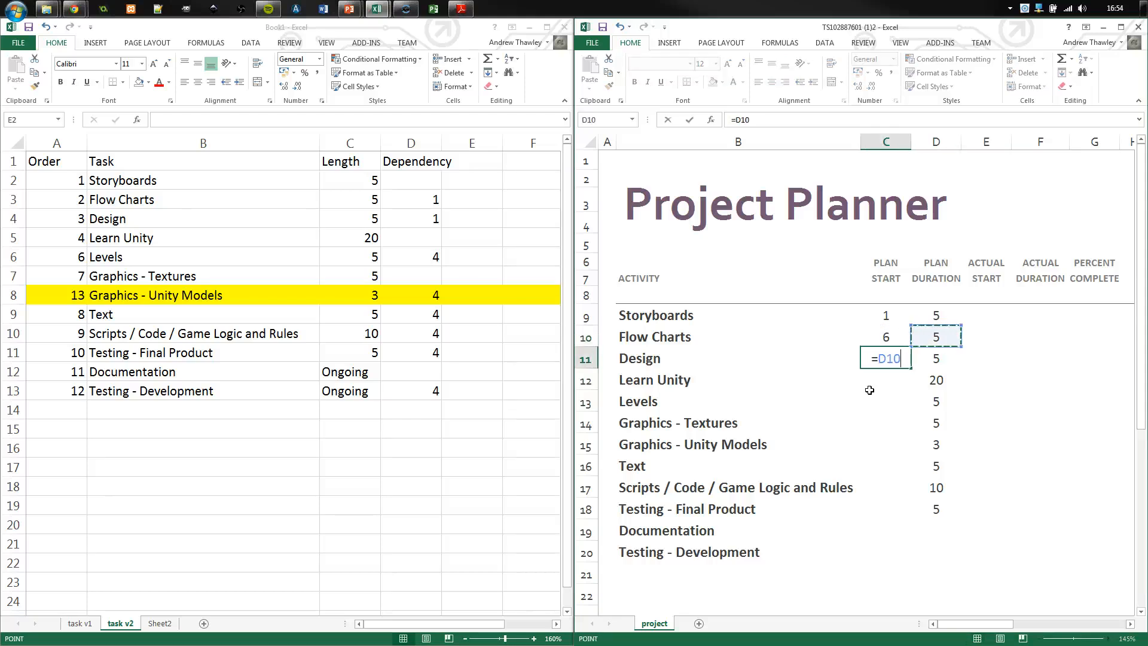
type("+1")
key("Return")
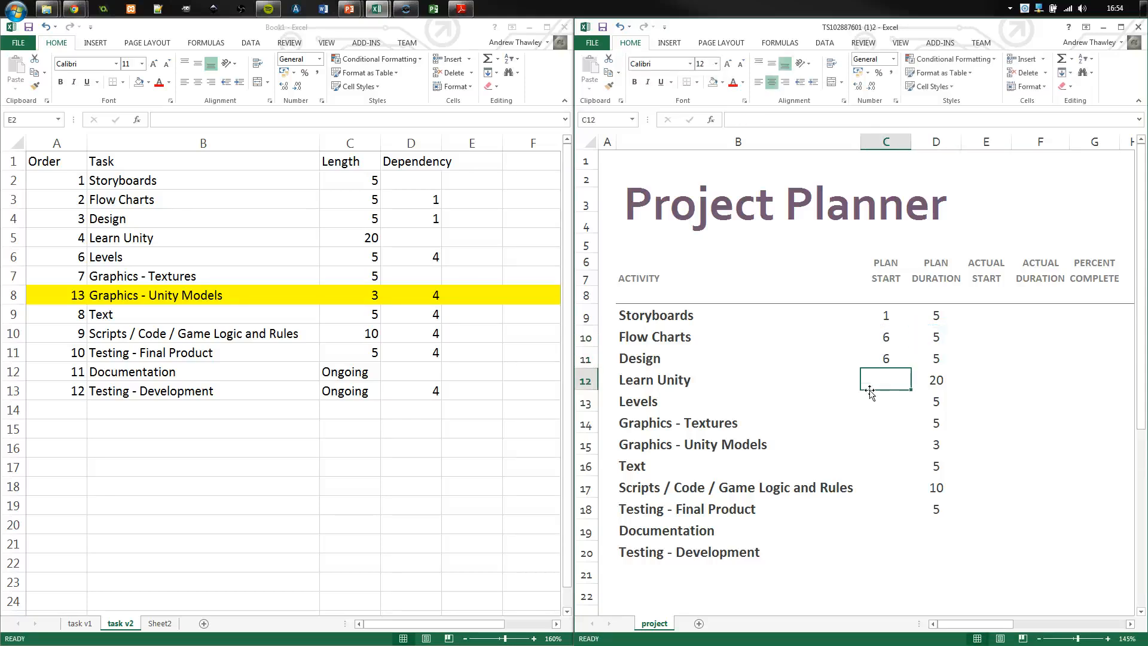
key("Up")
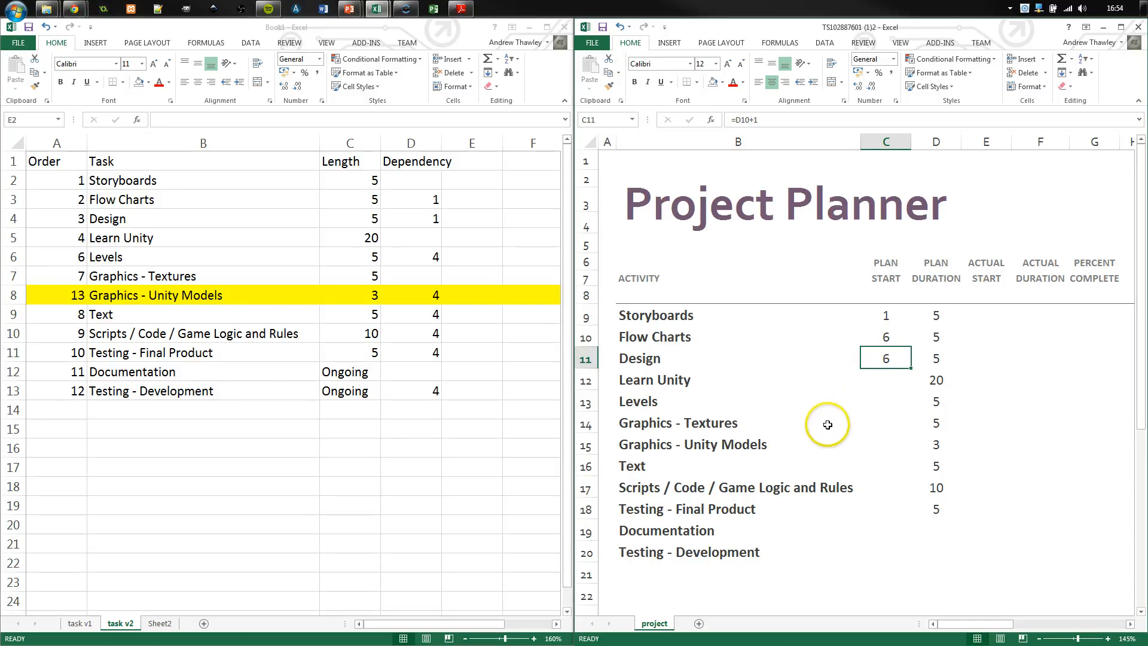
- Set the Learn Unity plan start to 1 and calculate the Levels plan start with the formula =D12+1
left_click(888, 382)
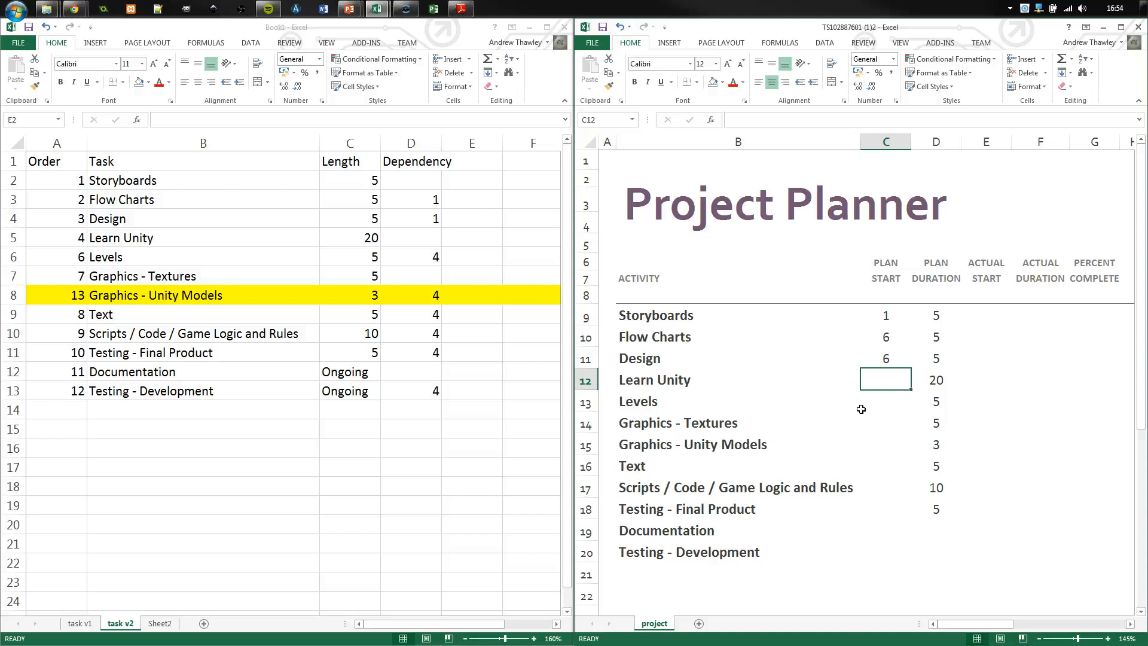
type("1")
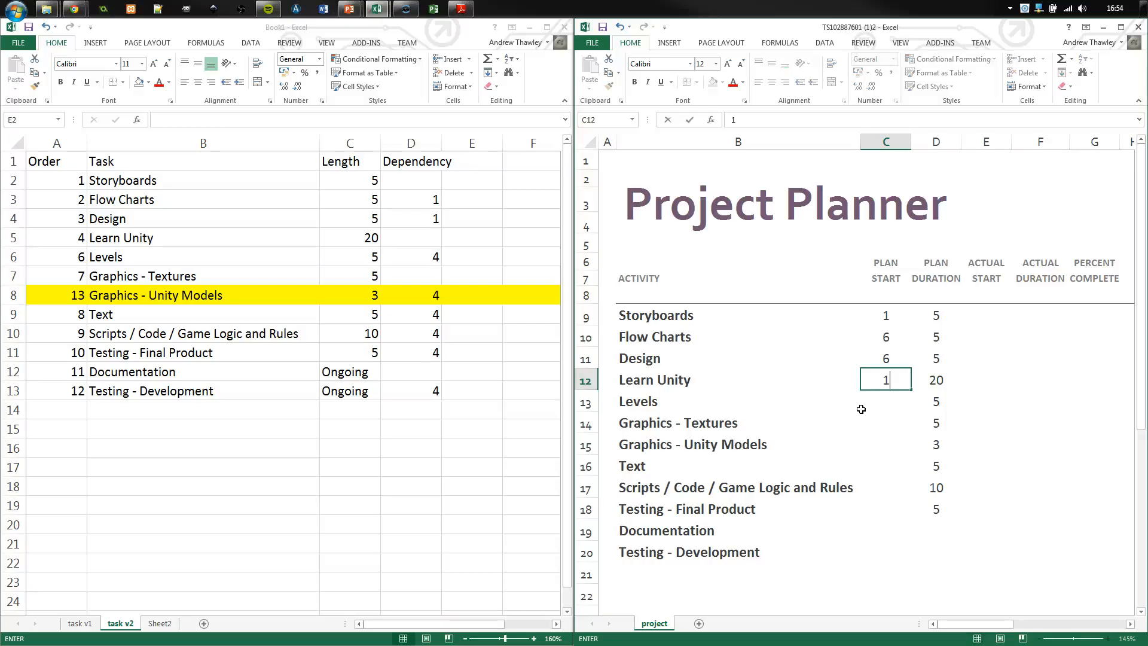
key("Return")
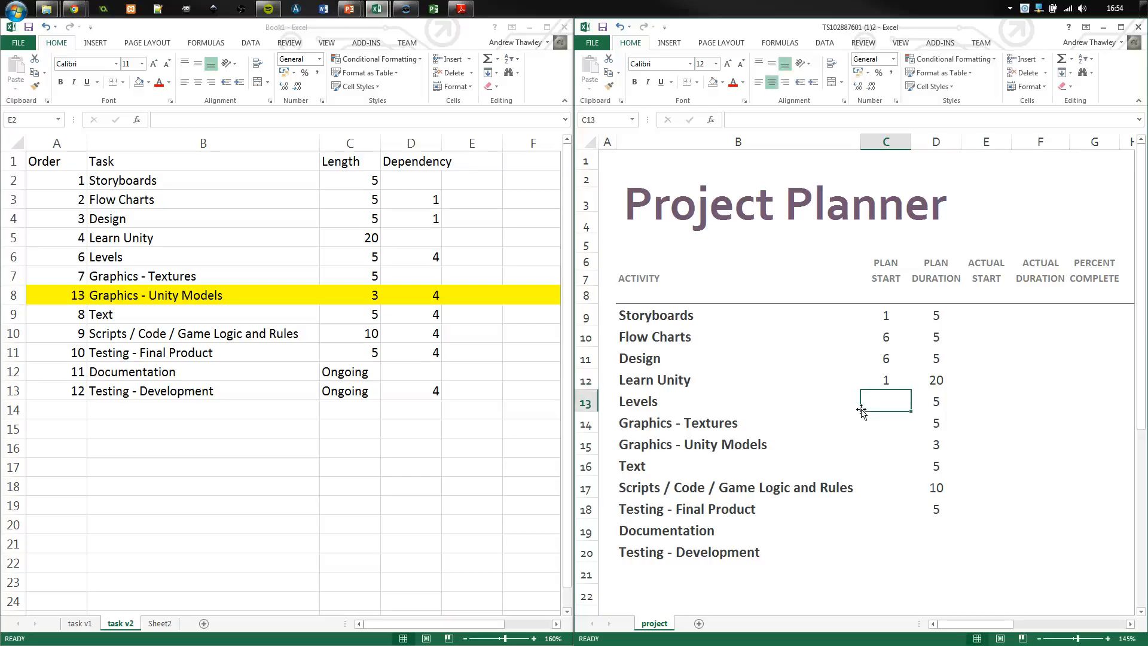
type("=C12+D12")
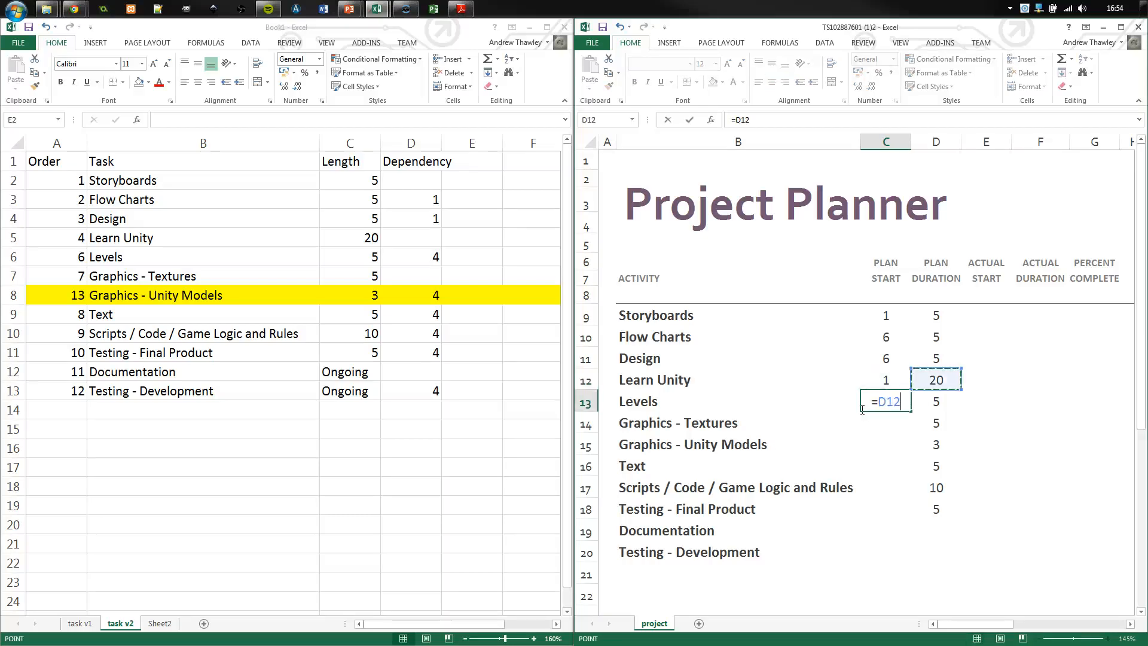
key("Return")
left_click(861, 407)
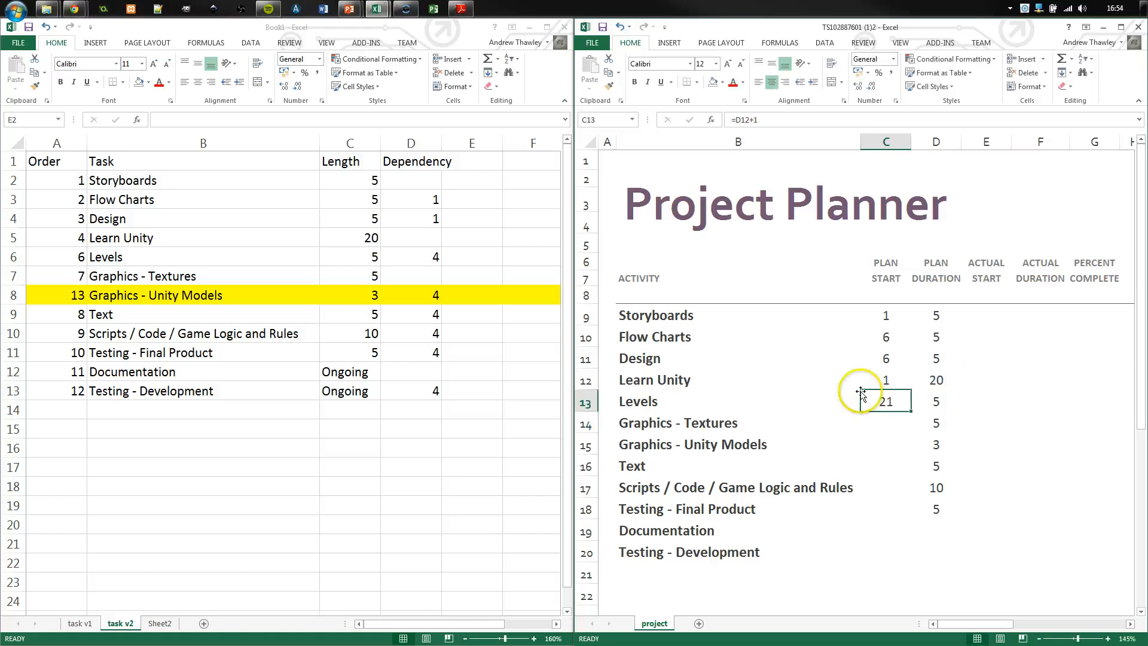
- Make the D12 reference in the Levels plan start formula absolute, giving =$D$12+1
left_click(735, 122)
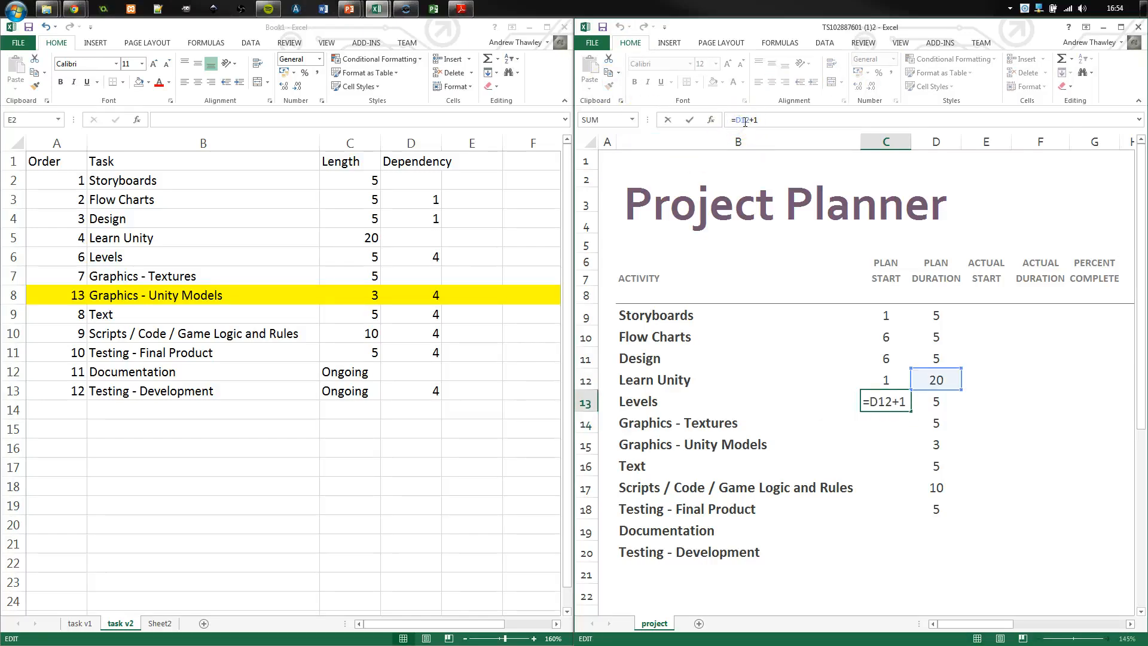
key("F4")
key("Return")
key("Up")
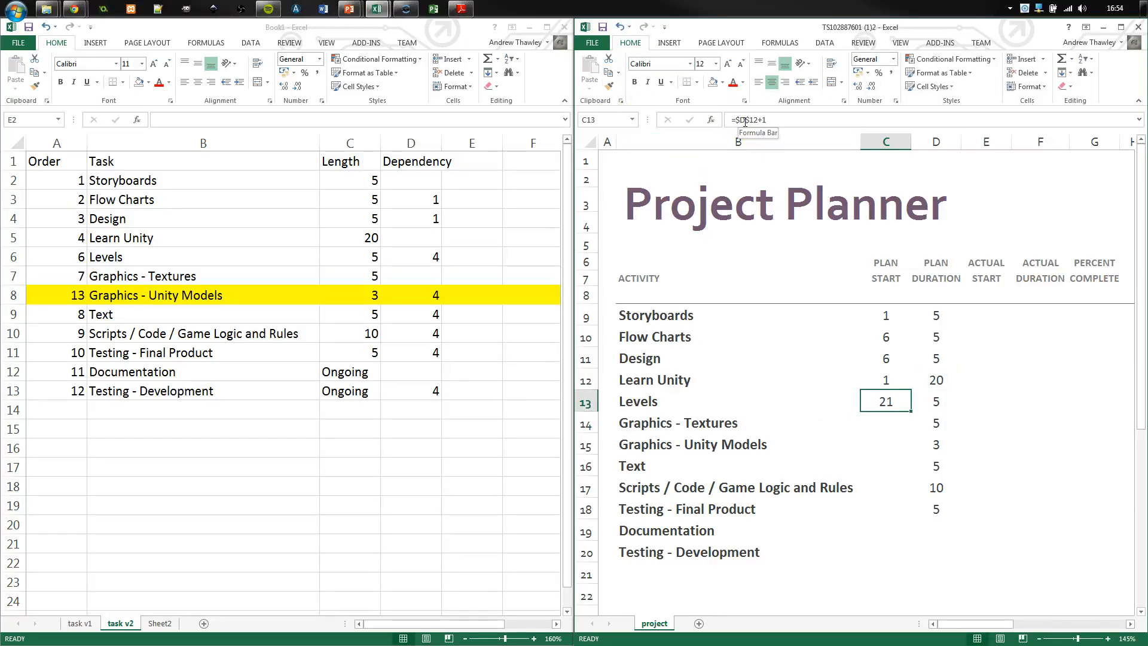
- Copy the Levels plan start formula to Graphics - Unity Models and set the Graphics - Textures plan start to 1
key("ctrl+c")
key("Down")
key("Down")
key("ctrl+v")
key("Up")
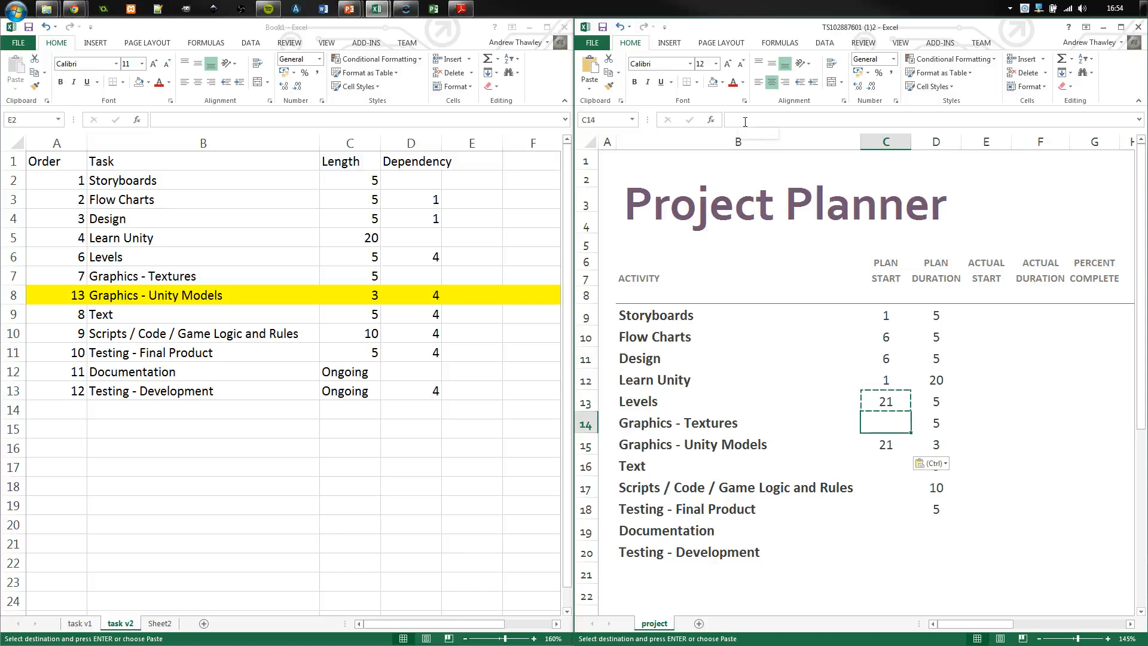
key("Return")
key("Down")
key("Down")
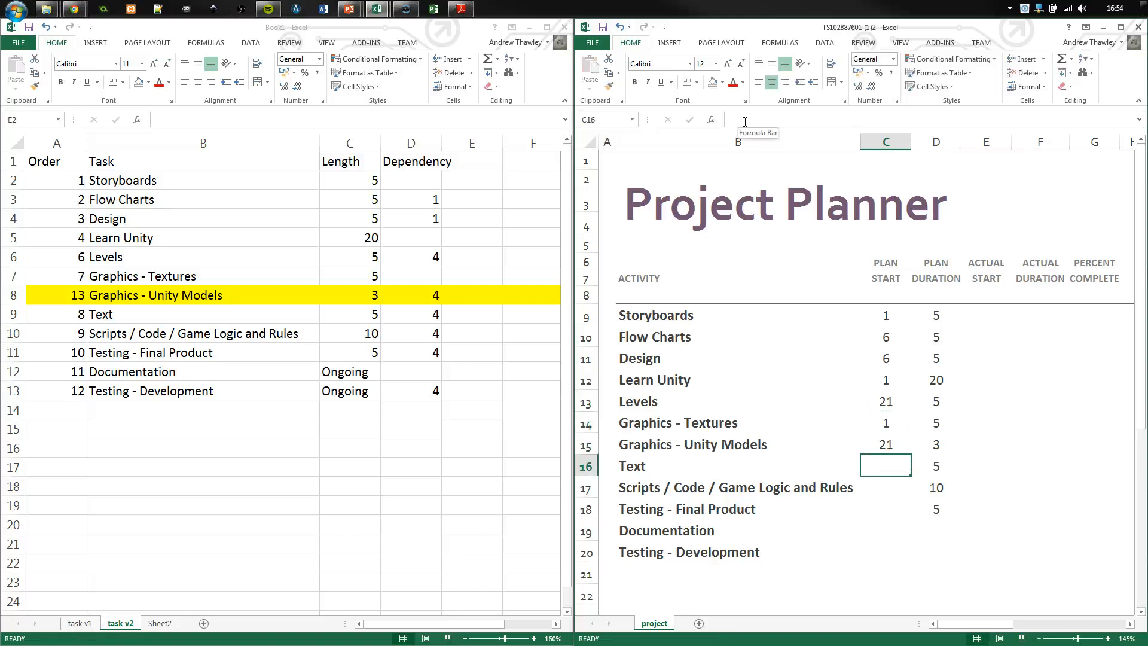
- Copy the Graphics - Unity Models plan start formula to the Text and Scripts / Code / Game Logic and Rules rows
key("Up")
key("ctrl+c")
key("Down")
key("ctrl+v")
key("Down")
key("ctrl+v")
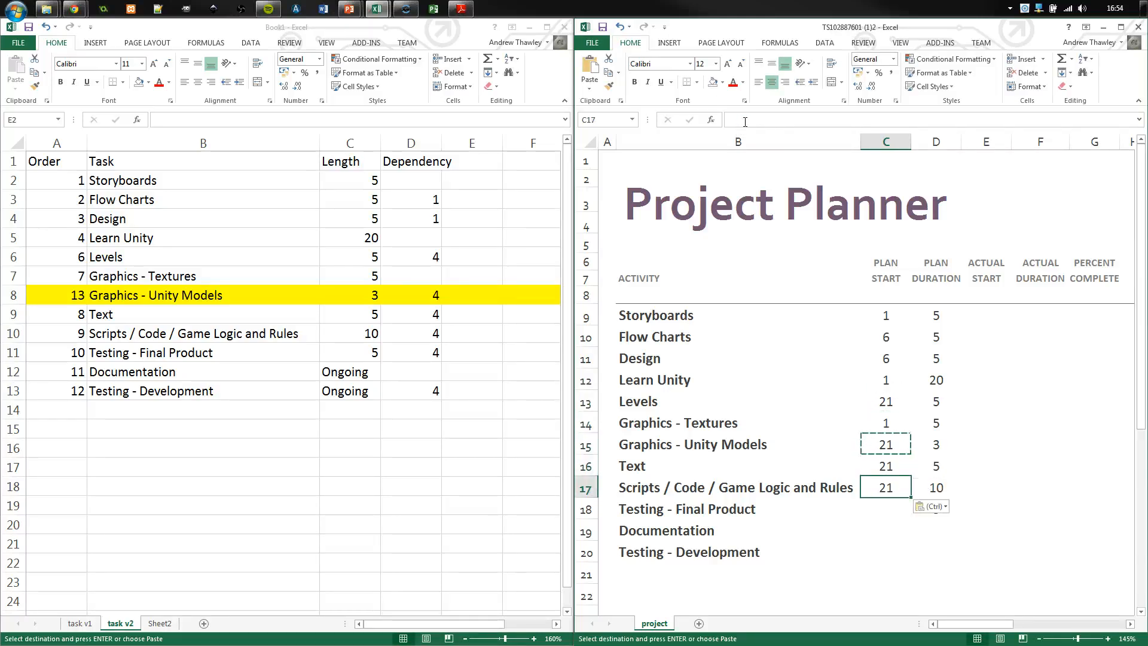
- Check the copied plan start formula and the durations in the rows above Testing - Final Product
key("Down")
key("ctrl")
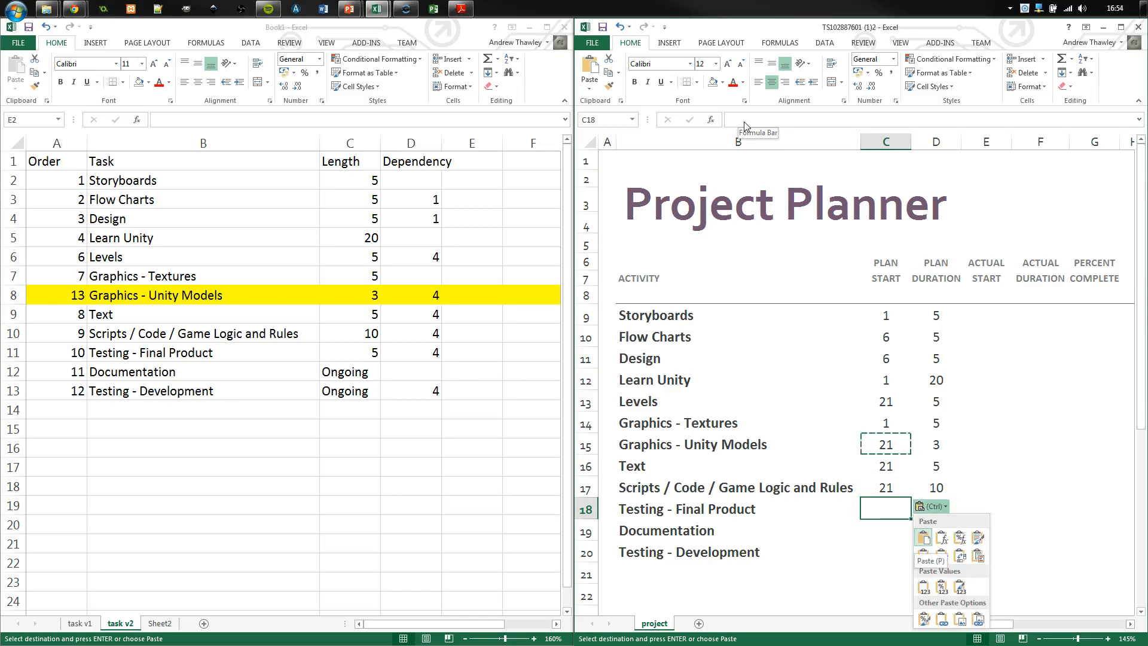
key("ctrl")
key("Up")
key("Right")
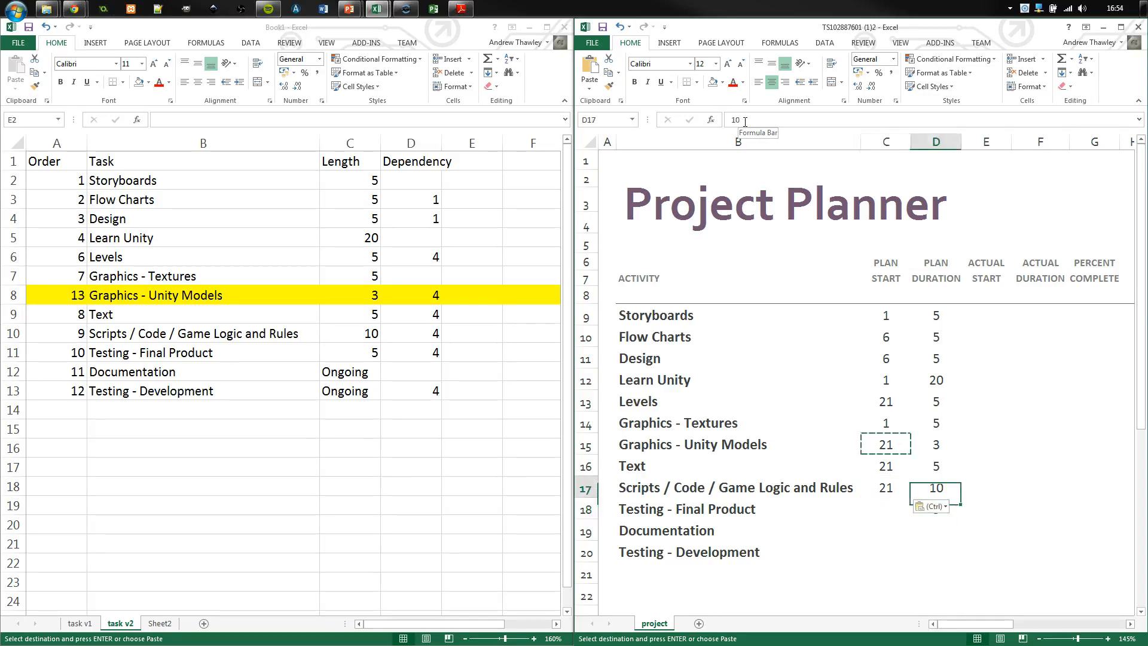
key("Up")
key("Up")
key("Up")
key("Left")
key("Right")
key("Left")
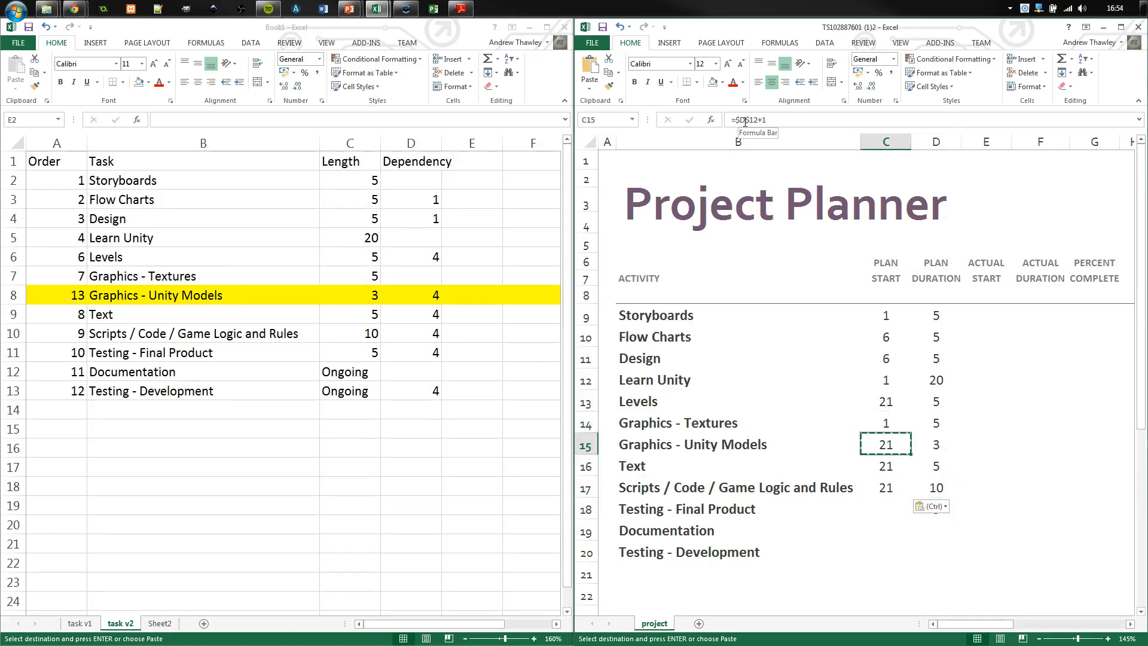
key("Down")
key("Down")
key("Down")
key("Down")
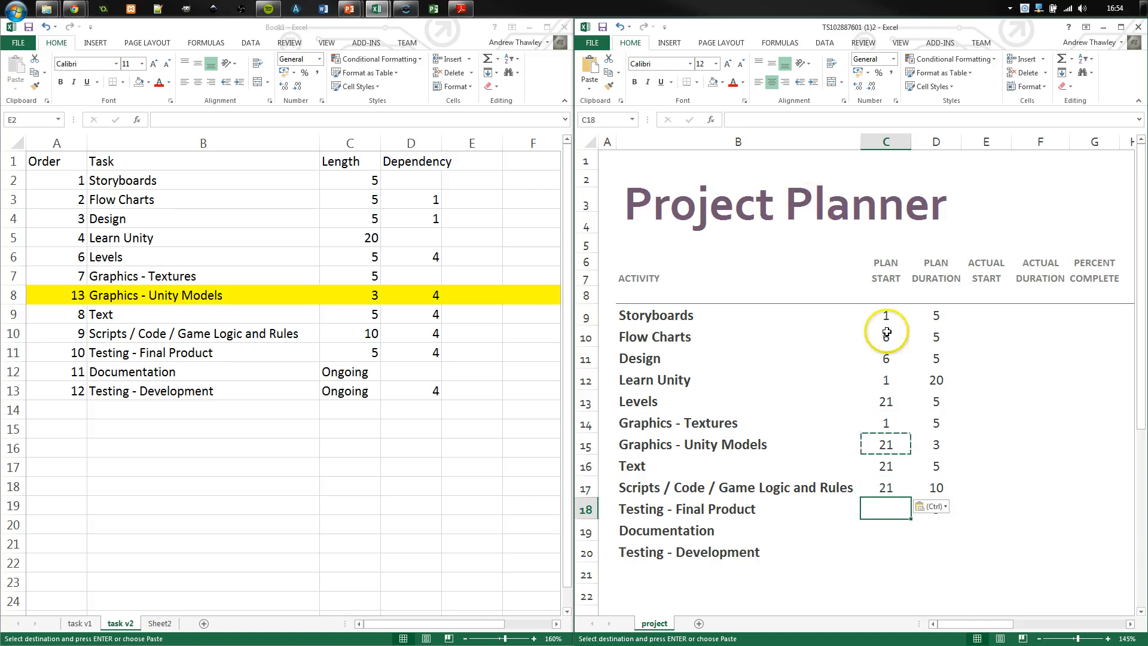
- Compare the plan durations of the tasks from Levels to Scripts that must precede Testing - Final Product
left_click(900, 552)
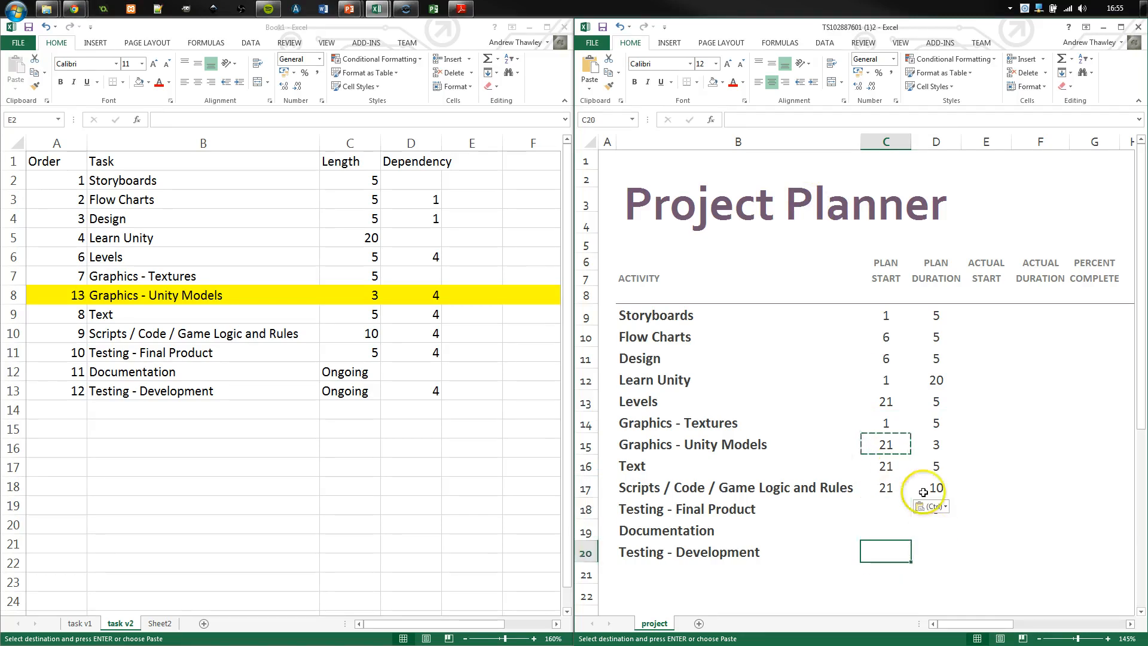
left_click(879, 505)
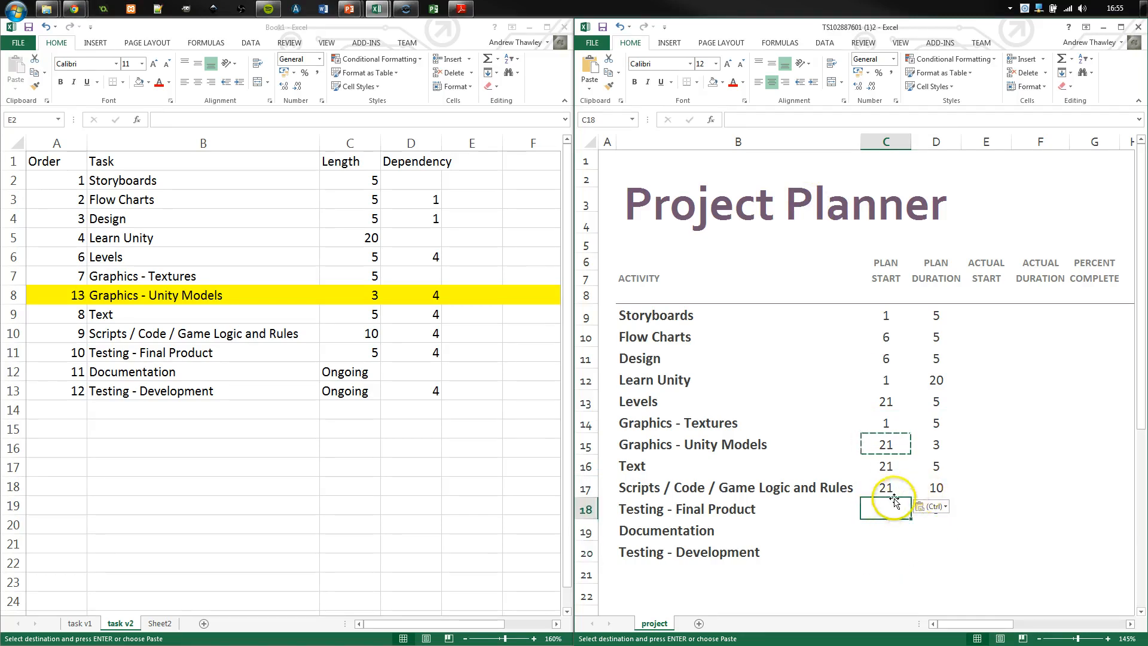
left_click(952, 480)
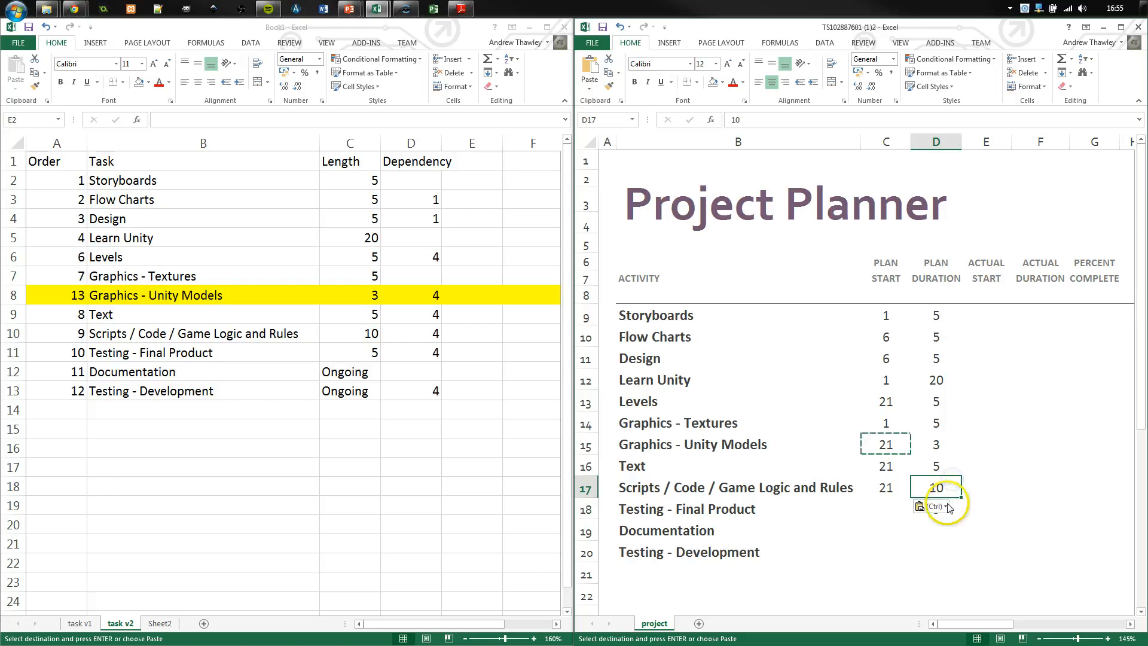
key("Escape")
left_click(876, 516)
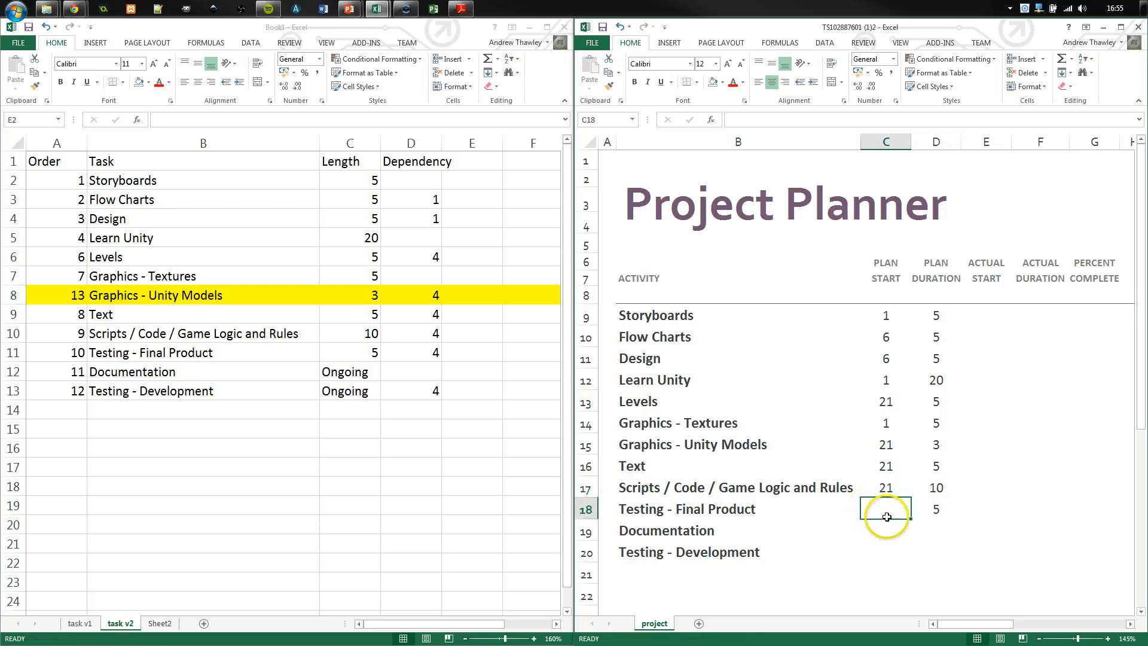
left_click(942, 508)
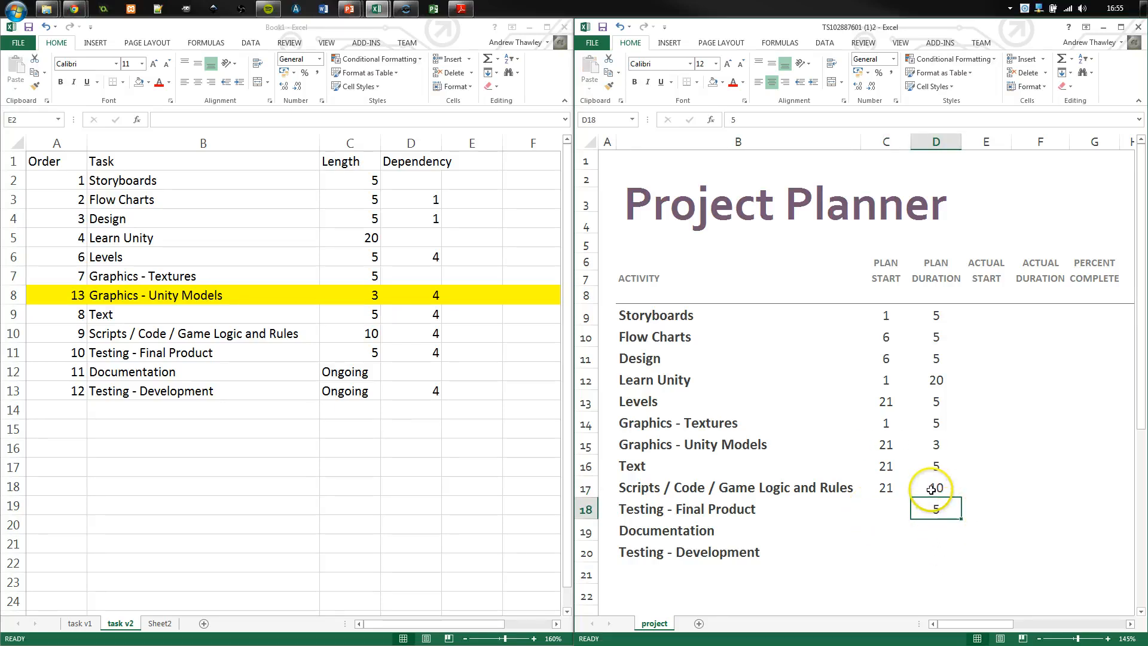
left_click_drag(937, 487, 937, 390)
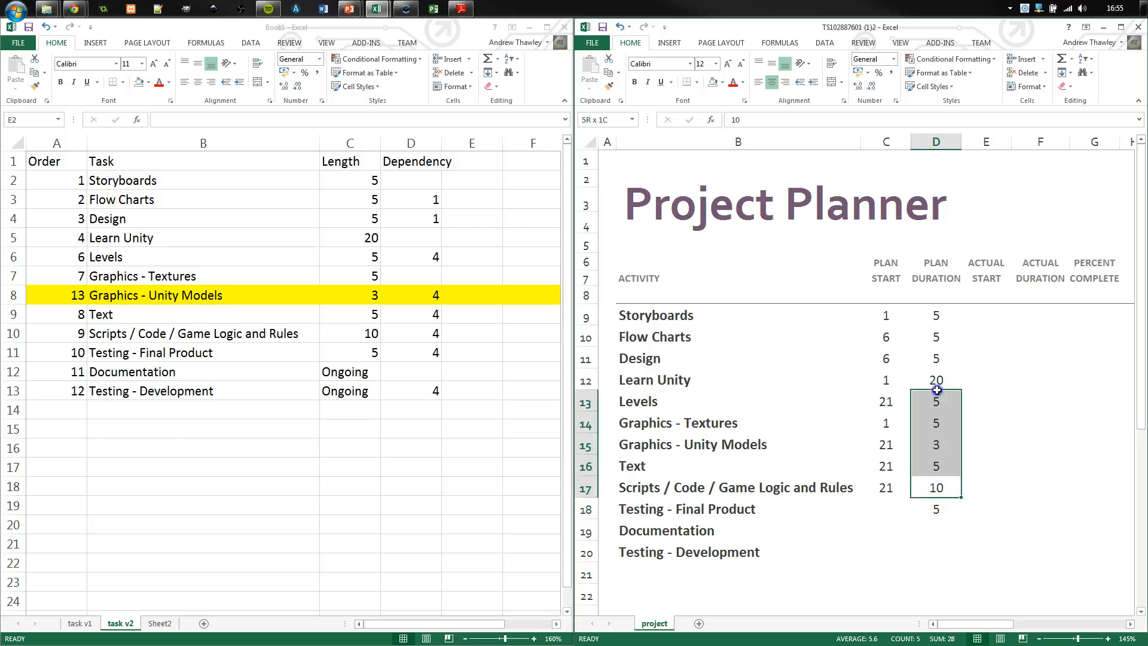
left_click(883, 504)
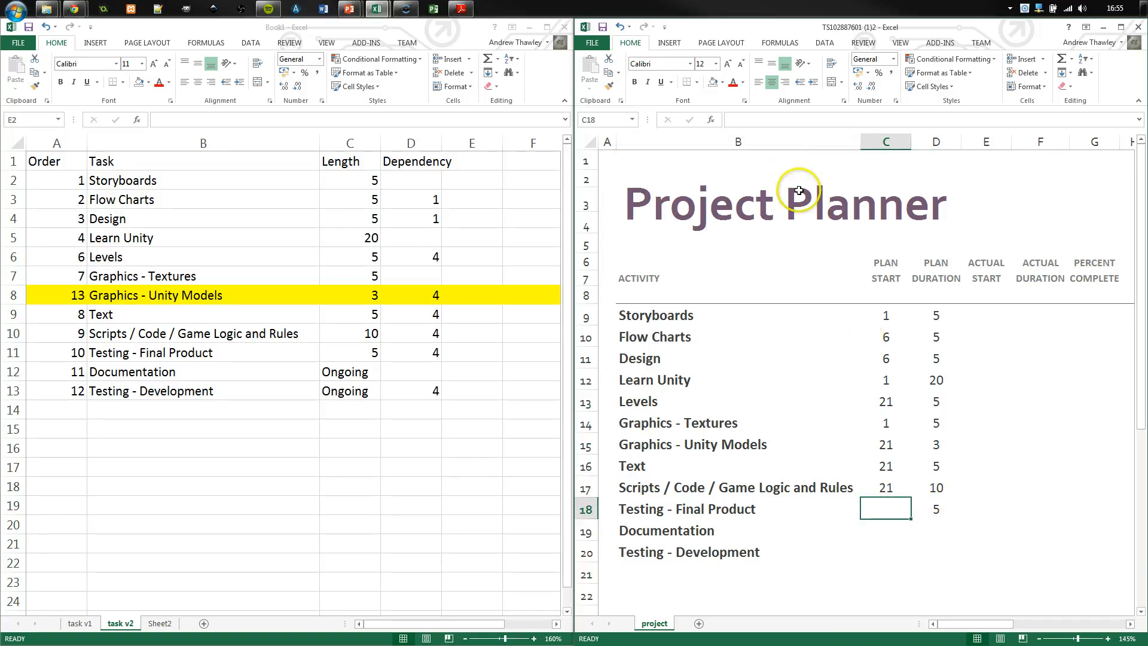
- Maximize the Project Planner workbook to show its chart and examine the Storyboards bar along the periods
left_click(1122, 27)
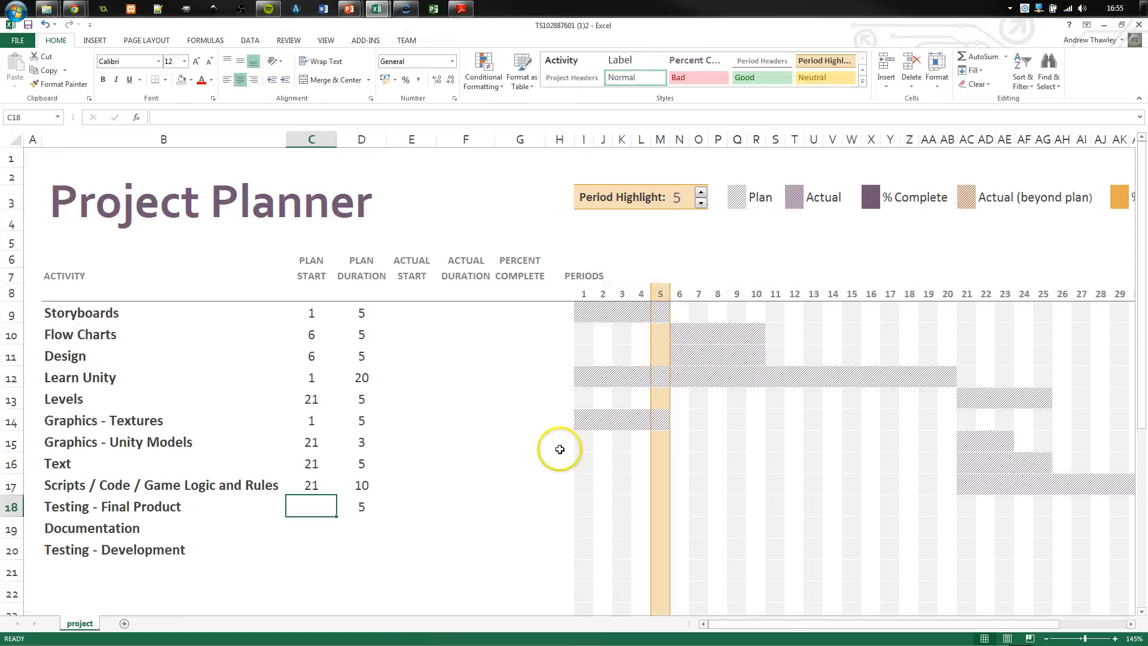
left_click(605, 436)
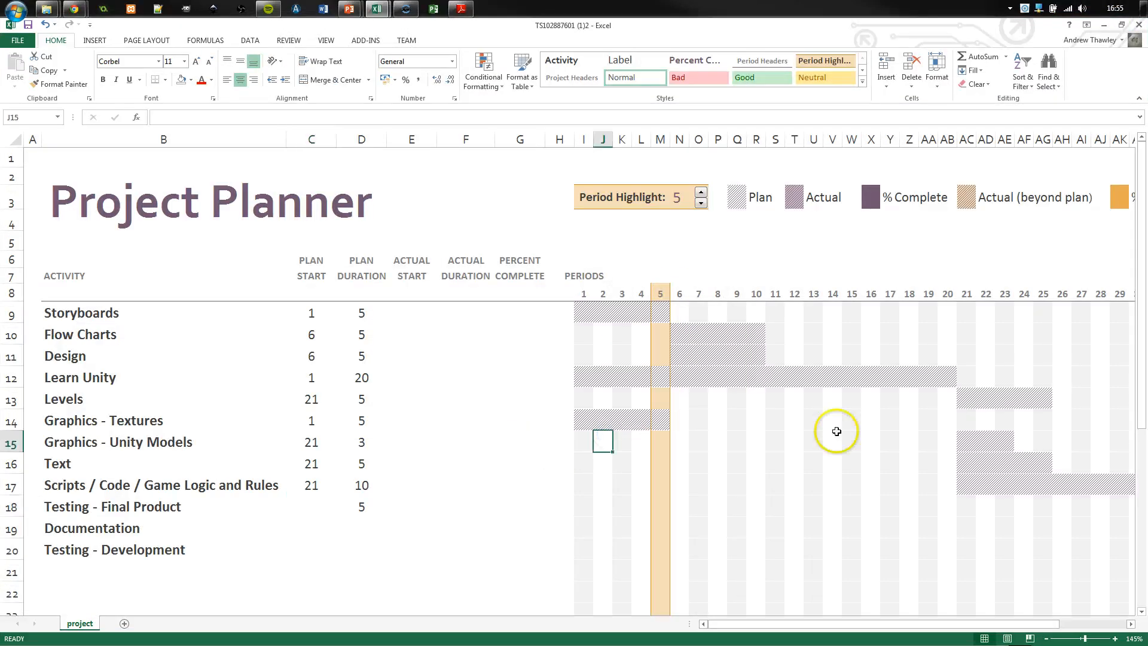
key("Right")
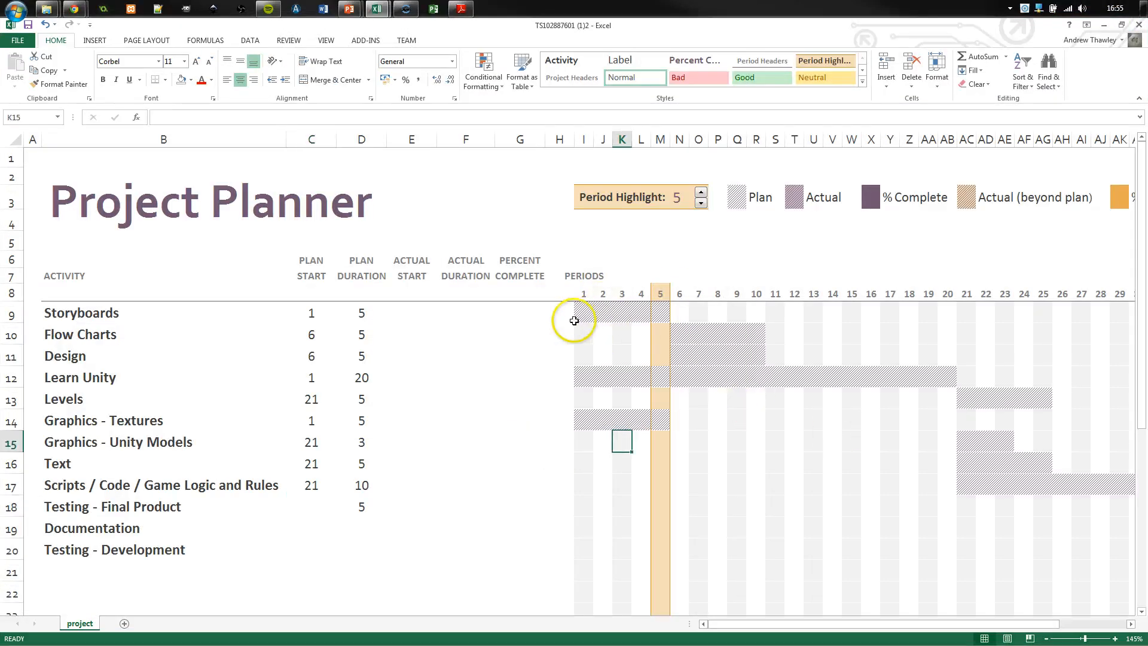
left_click_drag(578, 312, 660, 312)
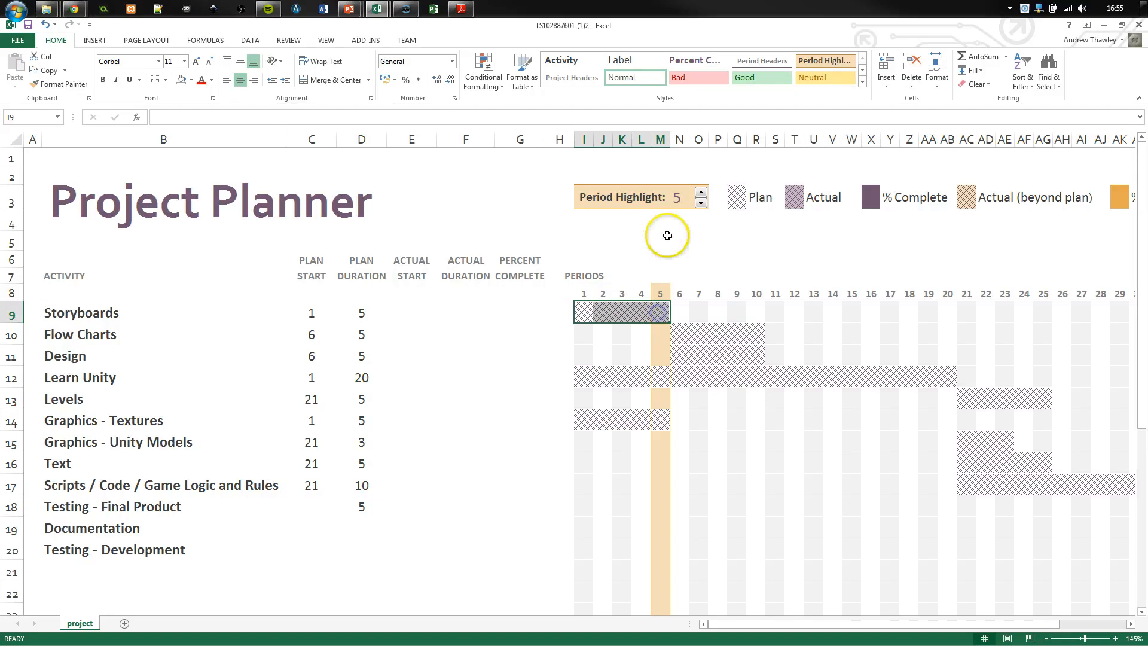
- Set the Period Highlight of the planner to 1
left_click(700, 203)
left_click(701, 203)
left_click(700, 203)
left_click(701, 204)
left_click(682, 354)
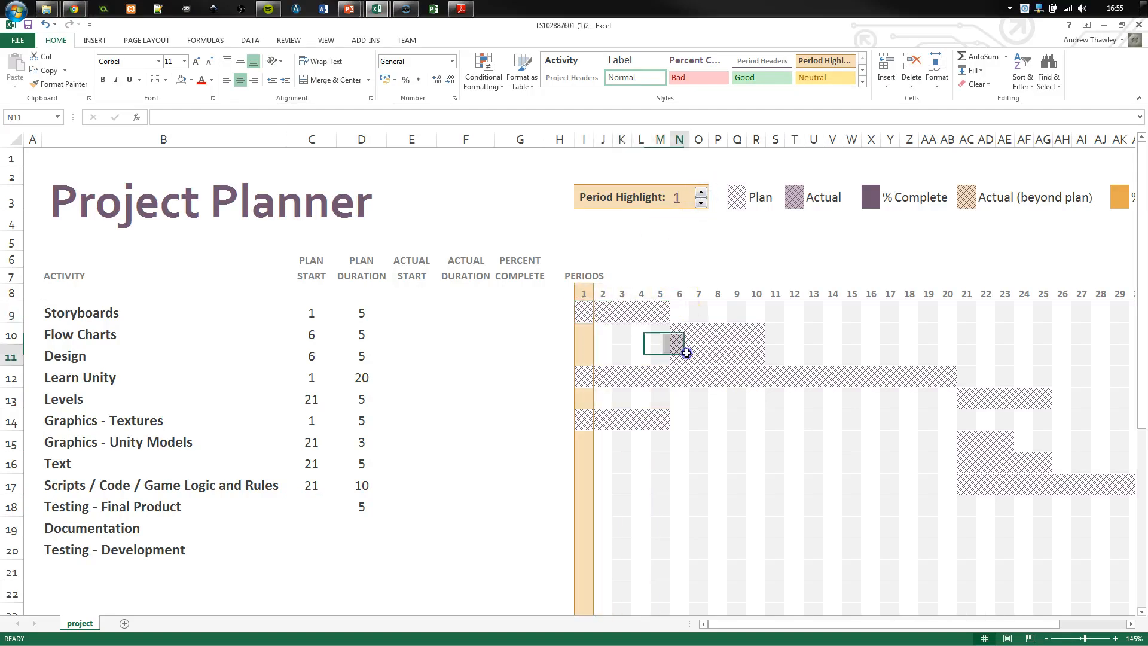
- Examine the planned bars on the chart, from Flow Charts and Design to the first free period after the Scripts task
left_click_drag(676, 328, 758, 358)
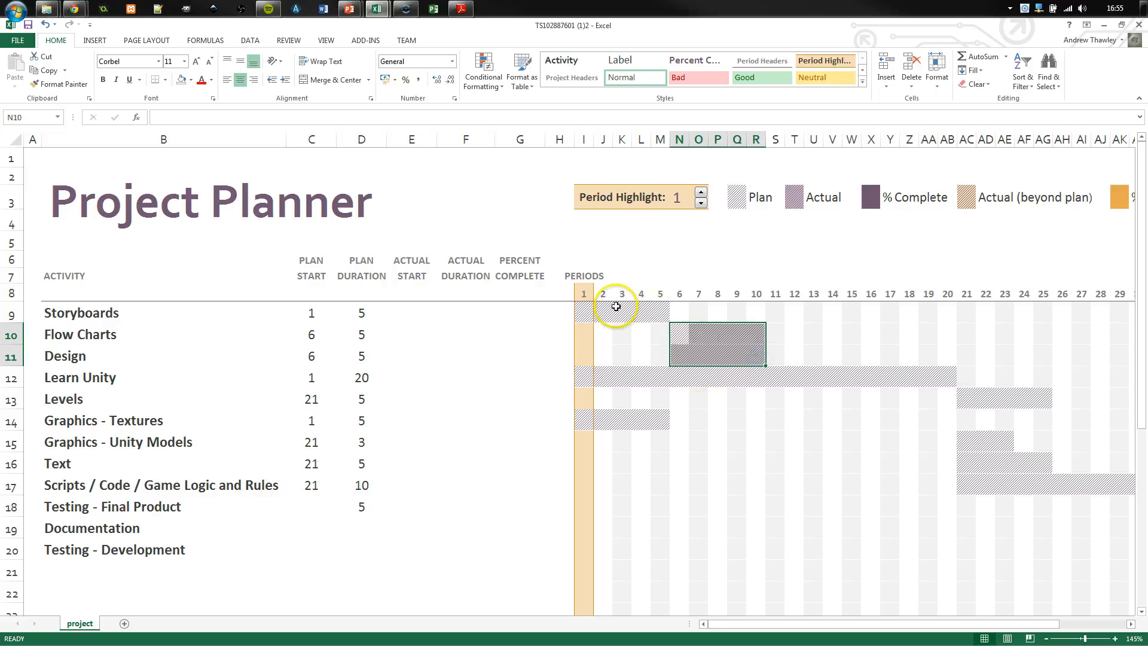
left_click(617, 308)
left_click(663, 335)
left_click(661, 307)
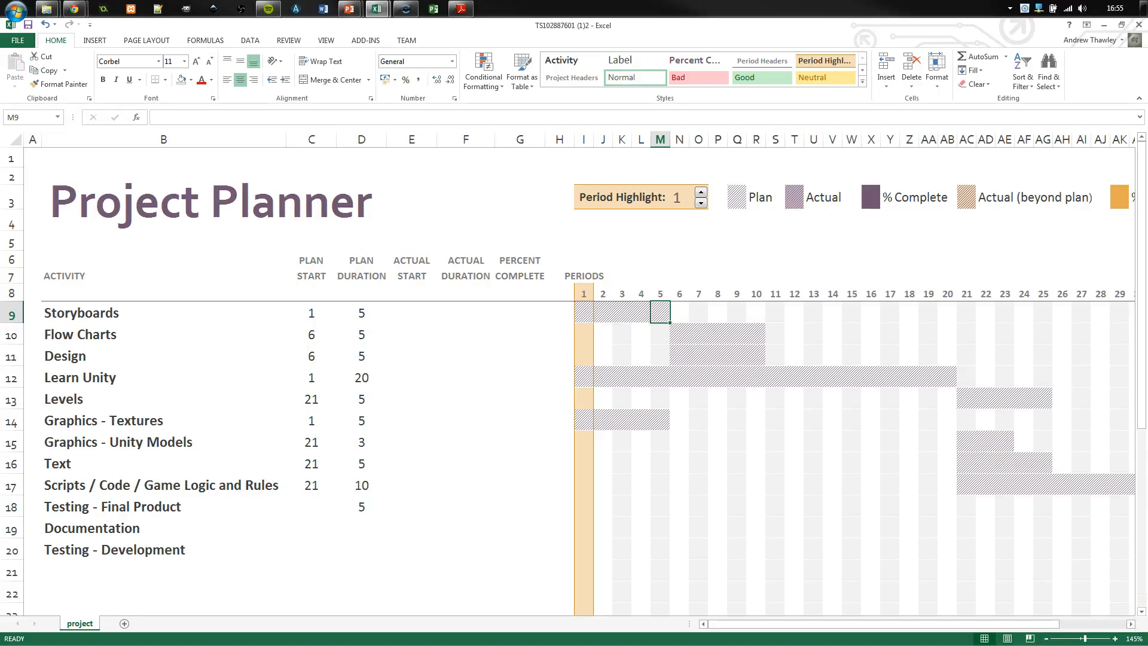
left_click(1131, 623)
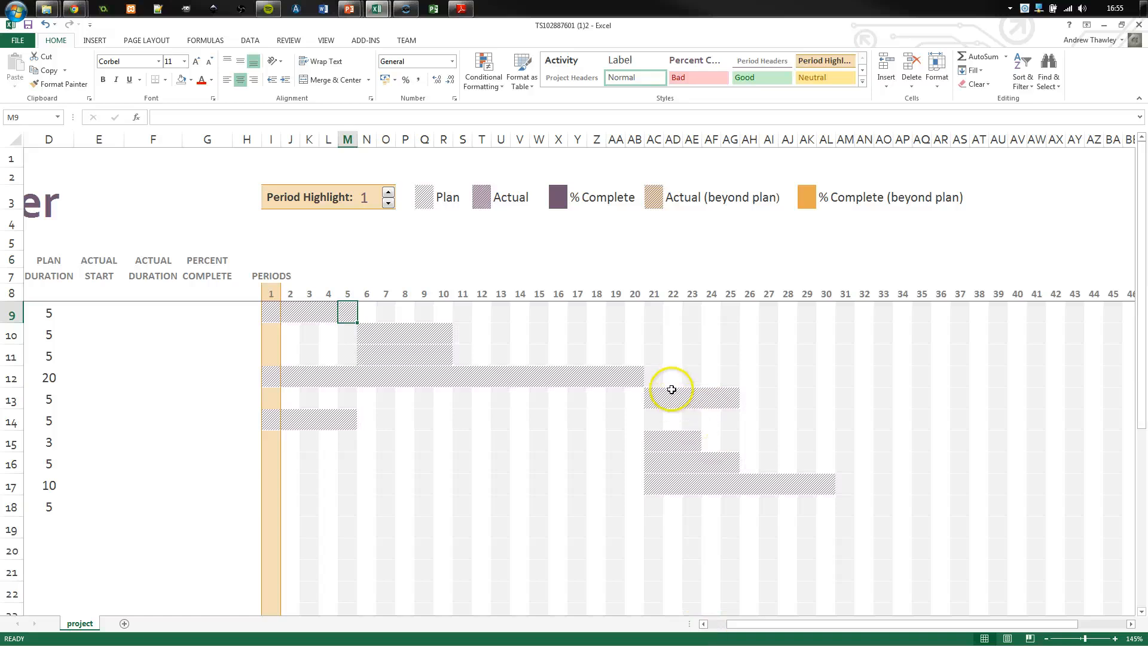
scroll(675, 384, "down", 1)
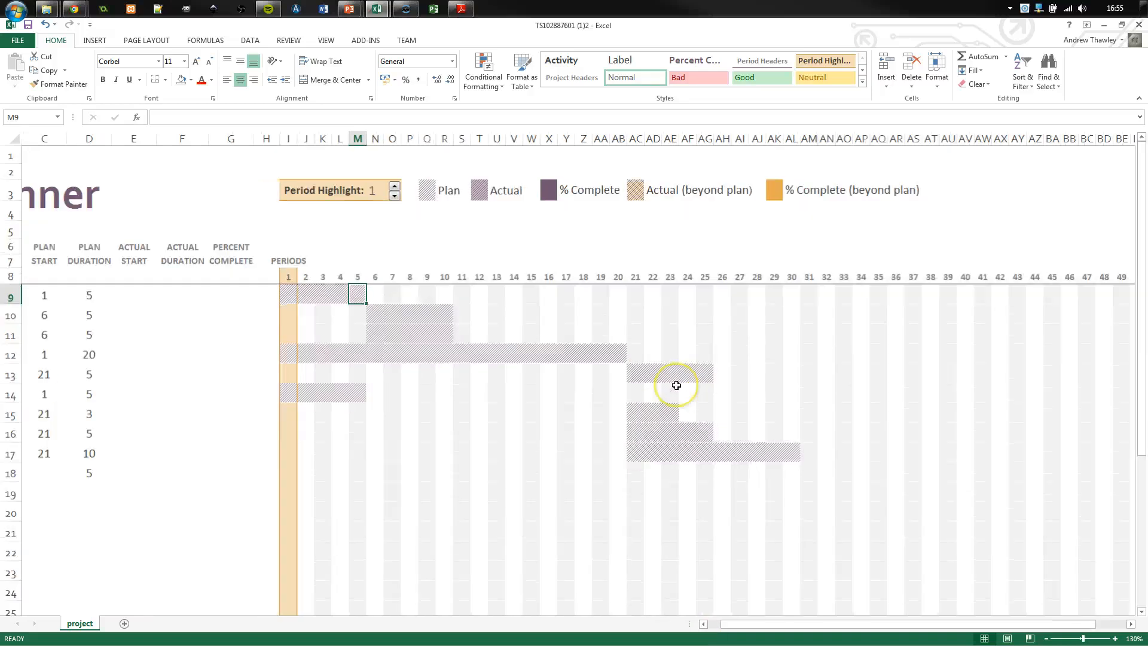
left_click(641, 376)
left_click_drag(728, 624, 716, 624)
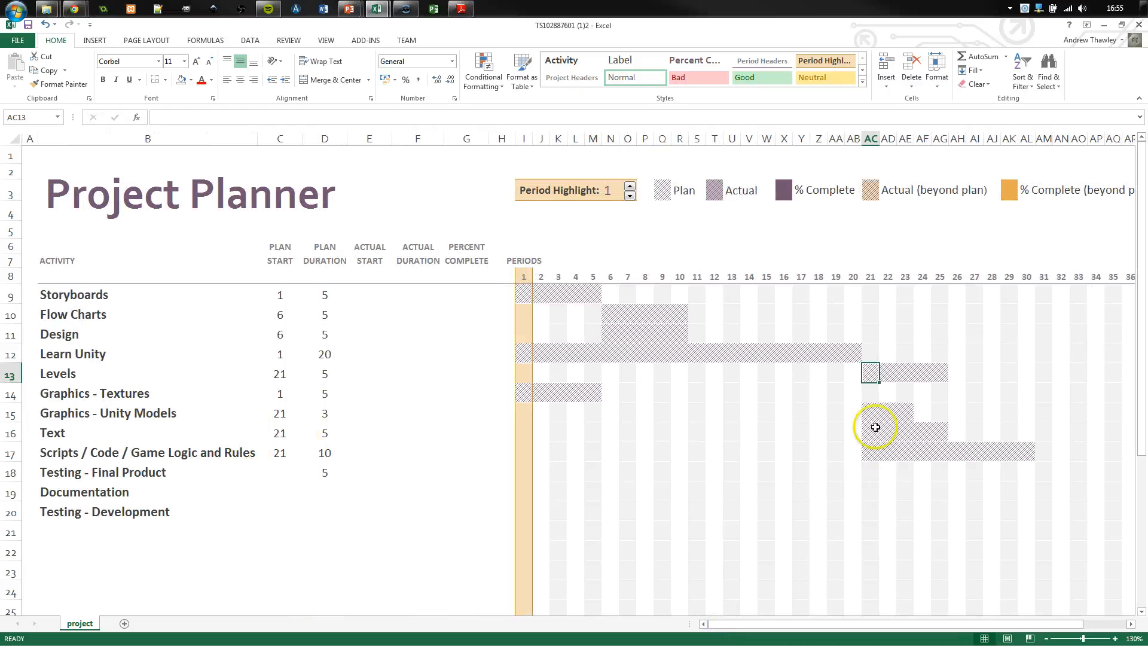
left_click(1045, 468)
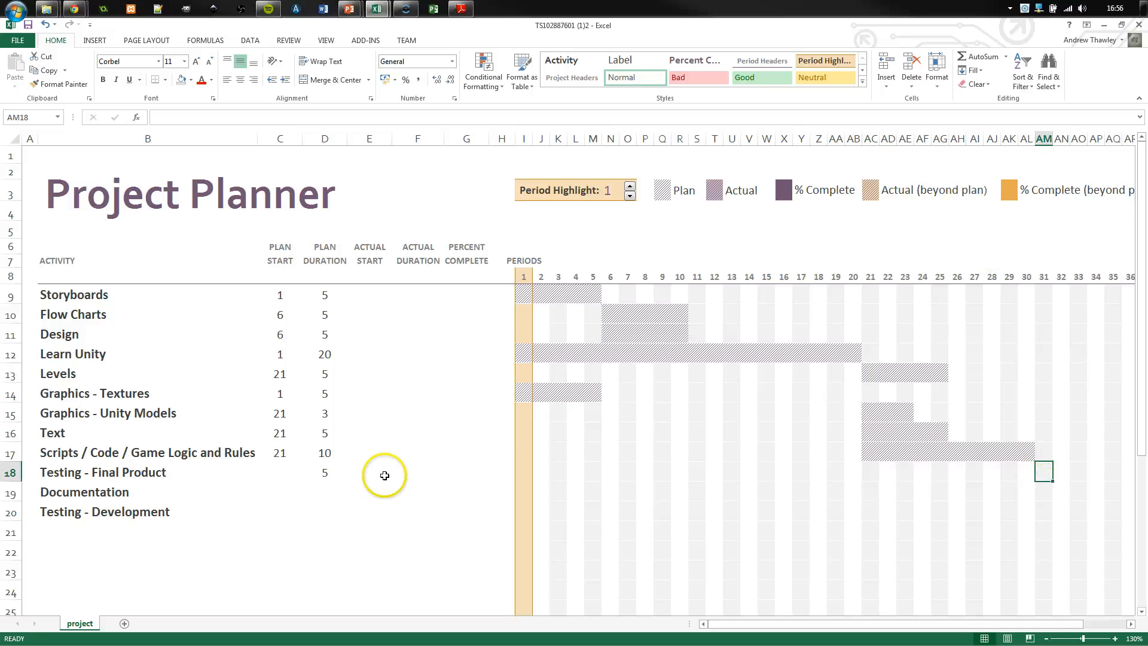
- Set the plan start of Testing - Final Product to 31 and of Documentation to 1
left_click(272, 474)
type("31")
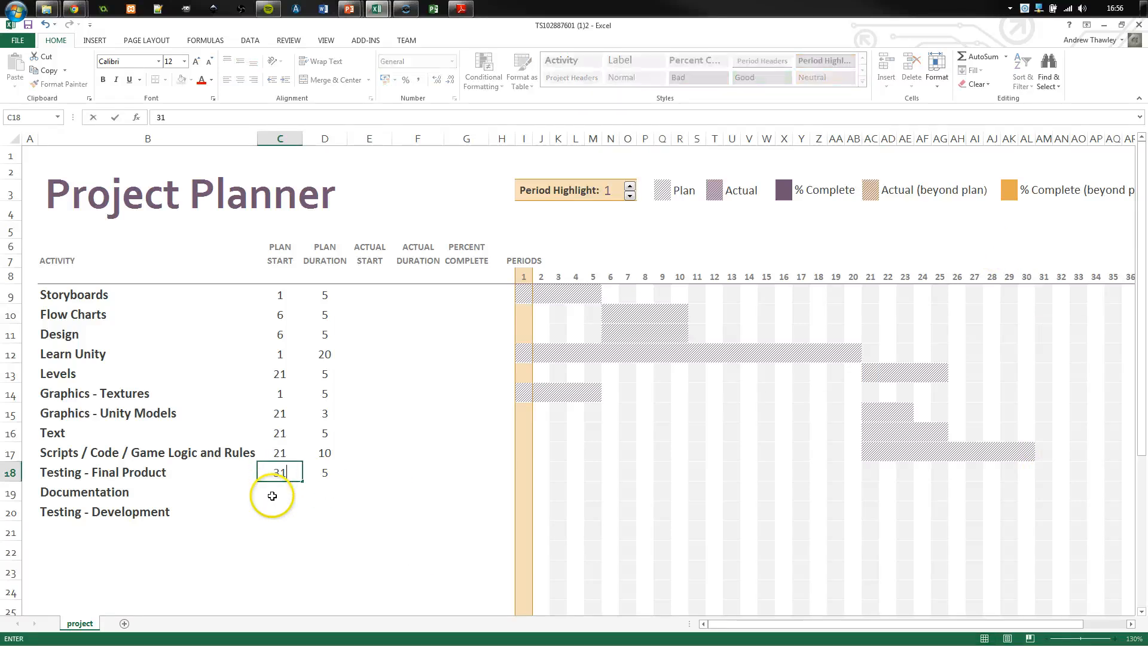
key("Return")
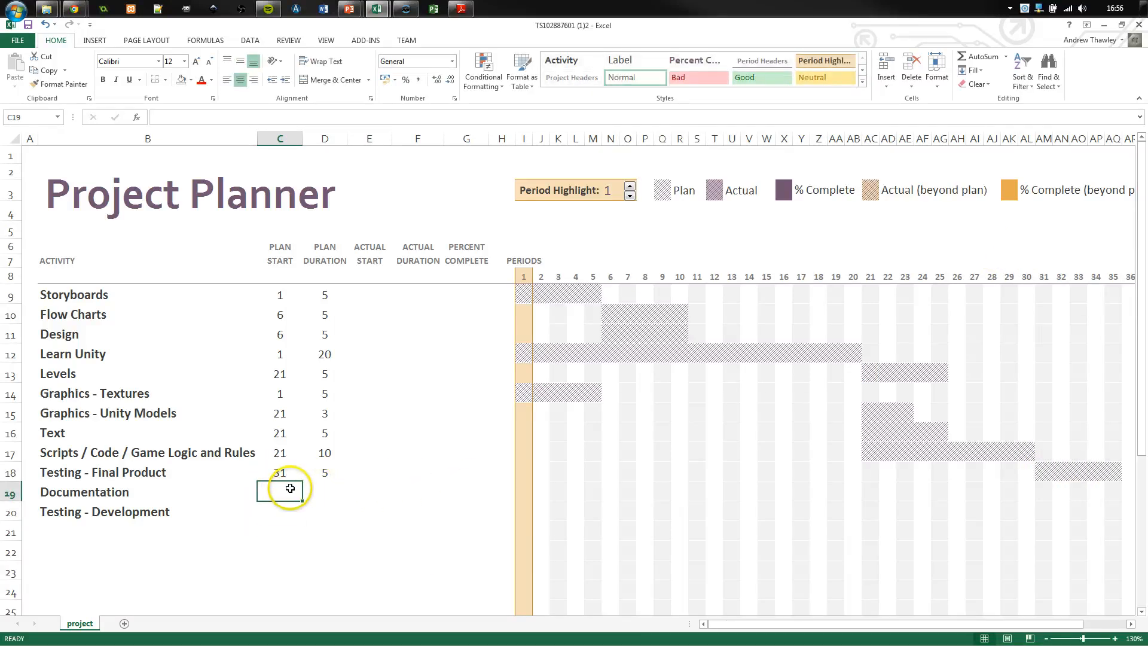
type("1")
key("Return")
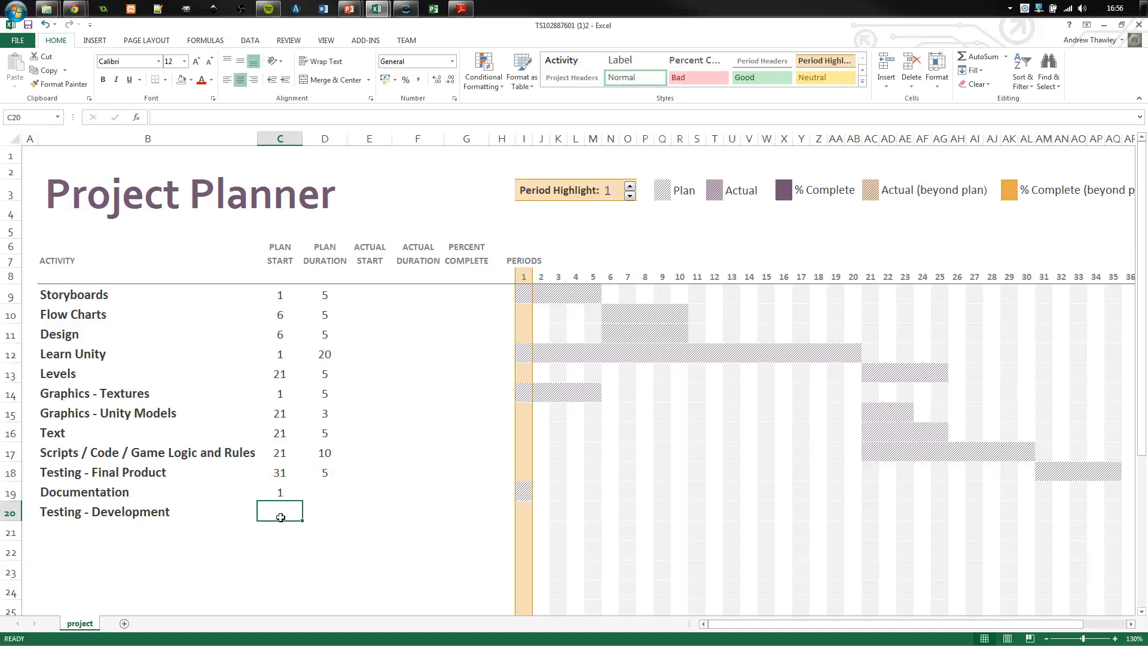
- Set the Documentation plan duration to 40
left_click(281, 497)
left_click(323, 491)
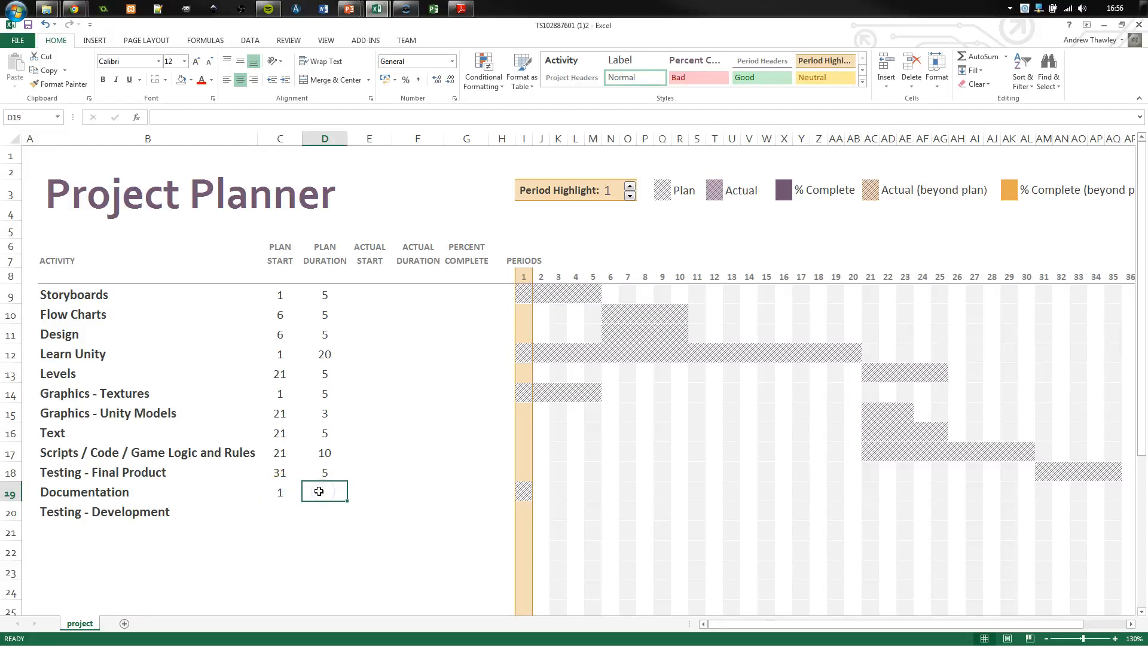
left_click(314, 492)
type("4")
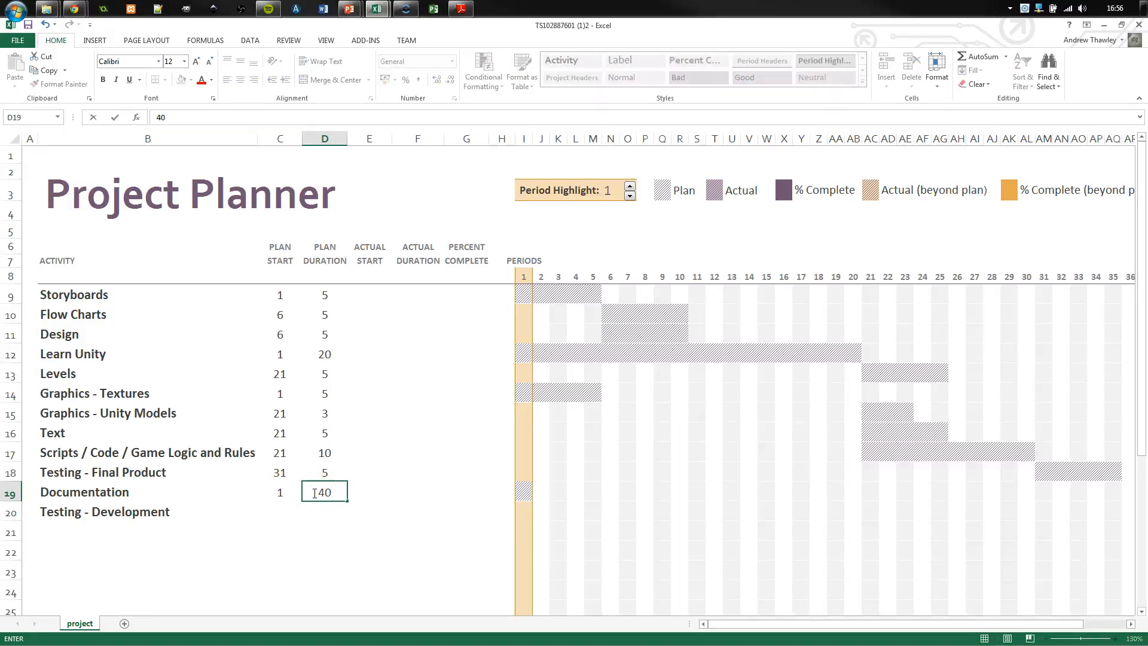
type("0")
key("Return")
key("Left")
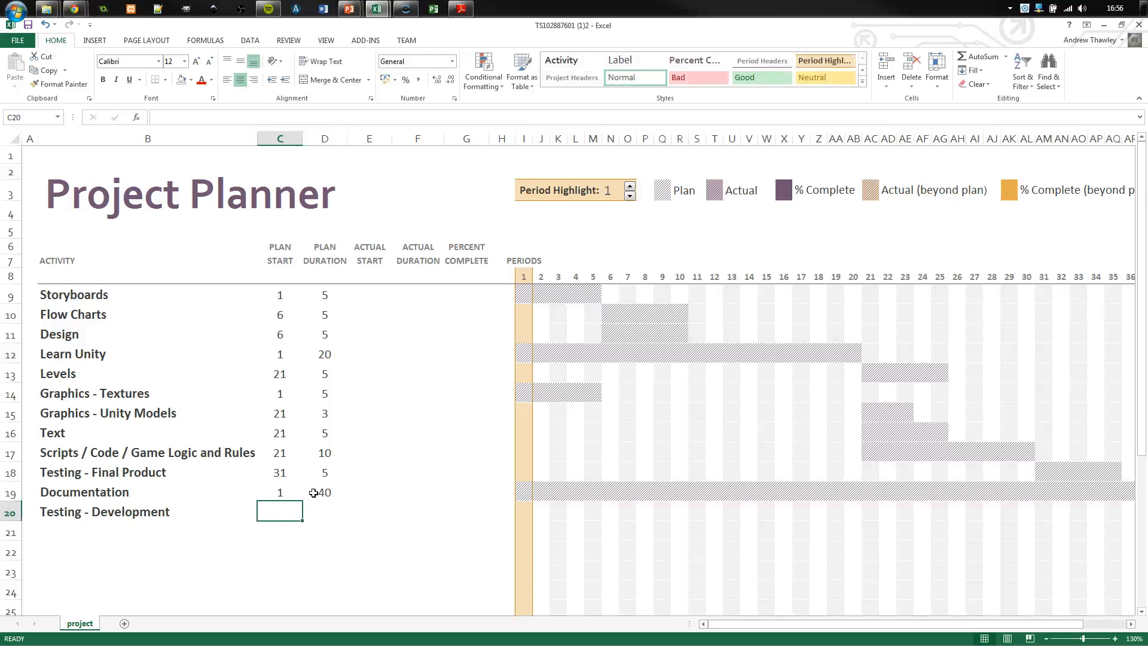
- Set the Testing - Development plan start to 21
left_click(99, 497)
left_click(280, 509)
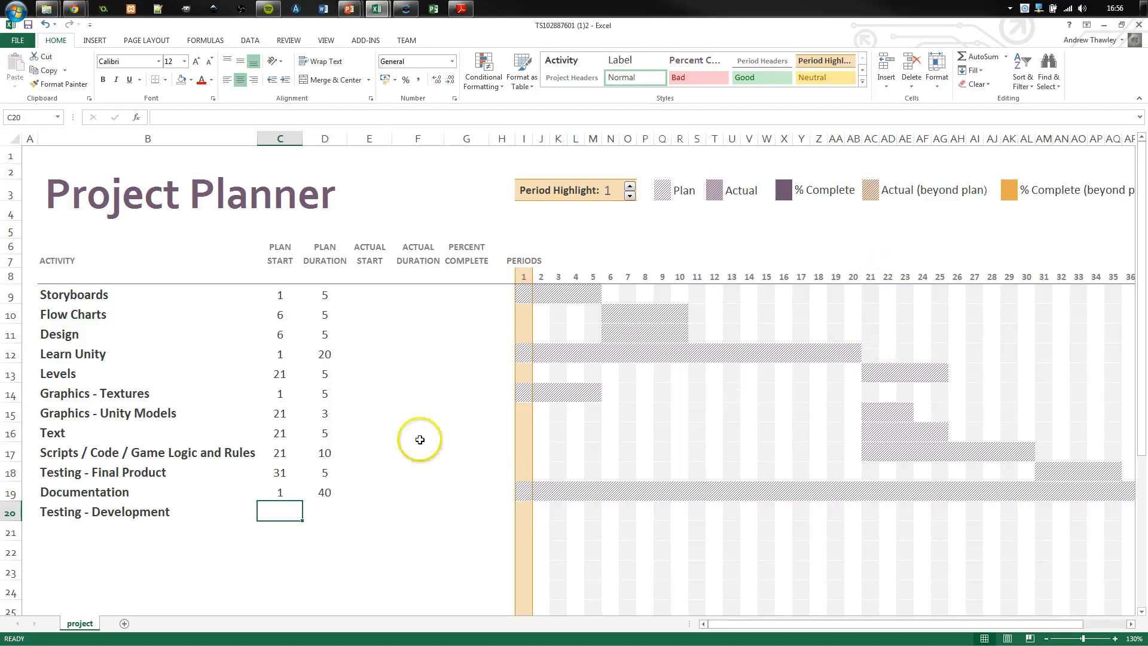
type("21")
left_click(328, 508)
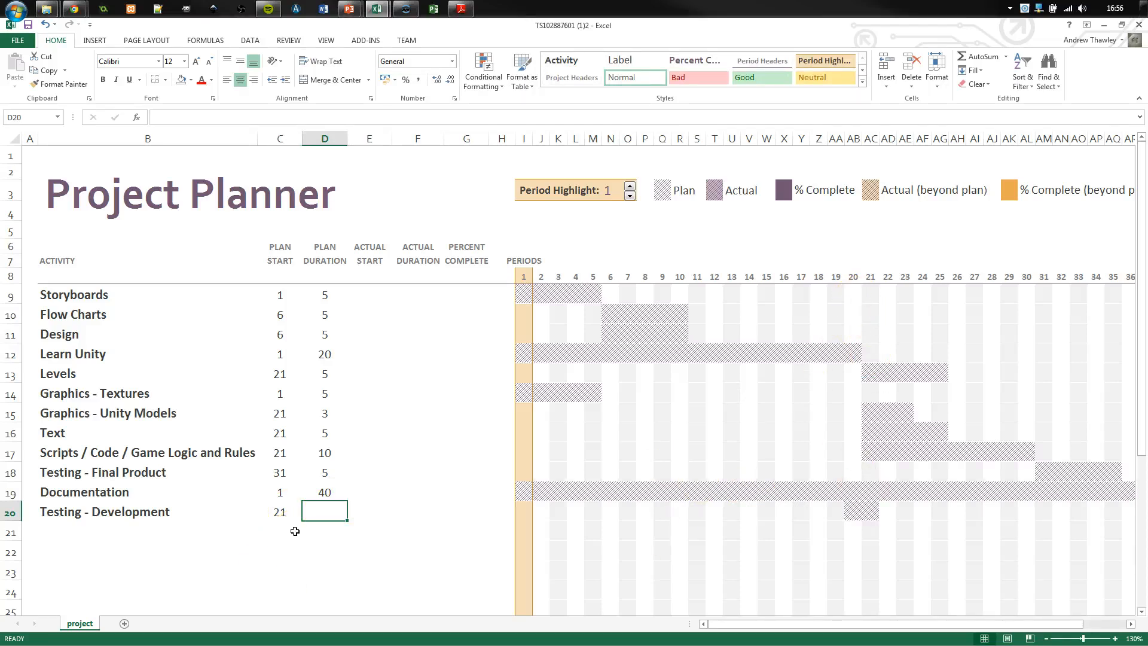
- Set the Testing - Development plan duration to 20
type("20")
key("Tab")
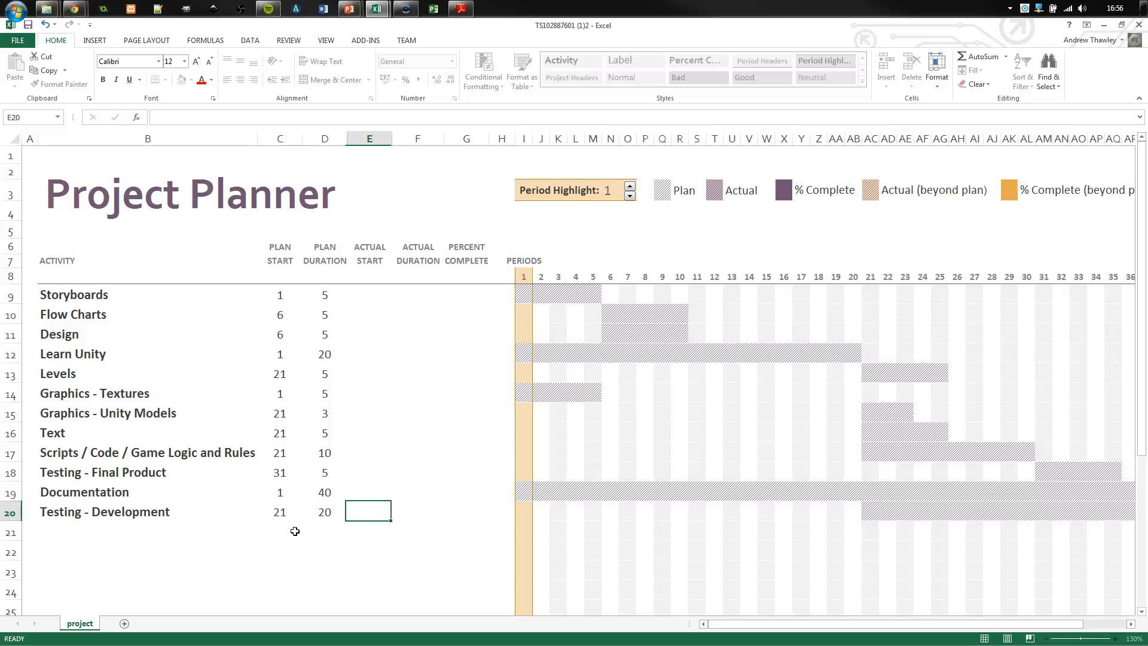
- Examine the whole Gantt chart, tracing the Storyboards, Learn Unity, Graphics - Textures and Documentation bars from period 1
scroll(764, 595, "down", 1)
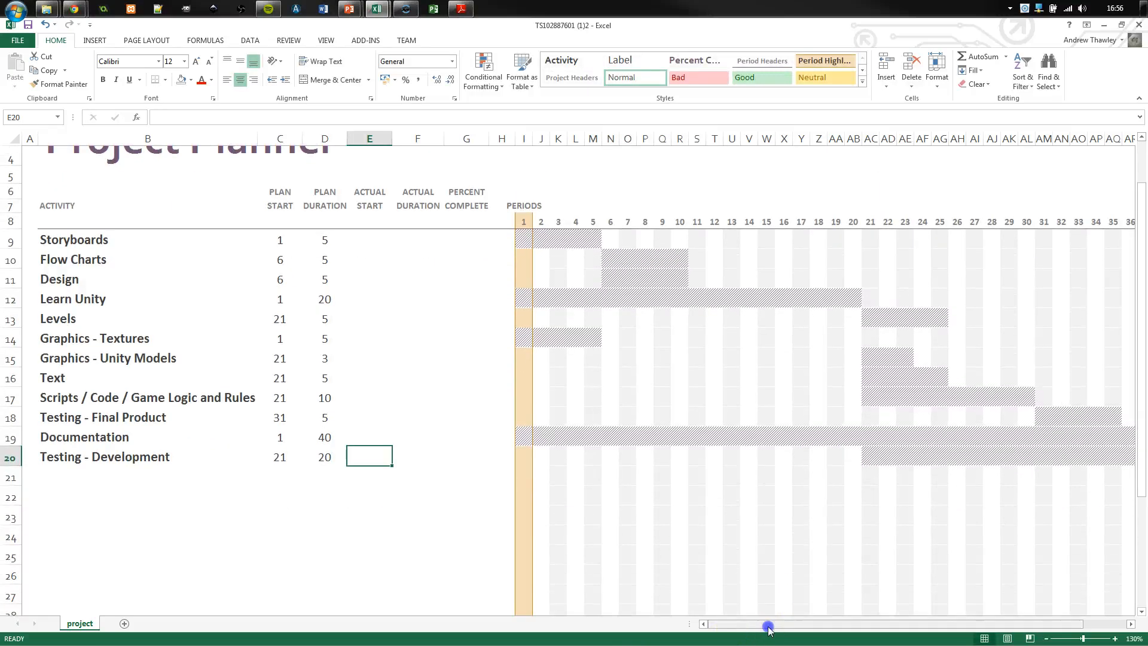
mouse_move(768, 626)
left_mouse_down()
mouse_move(830, 626)
mouse_move(767, 626)
left_mouse_up()
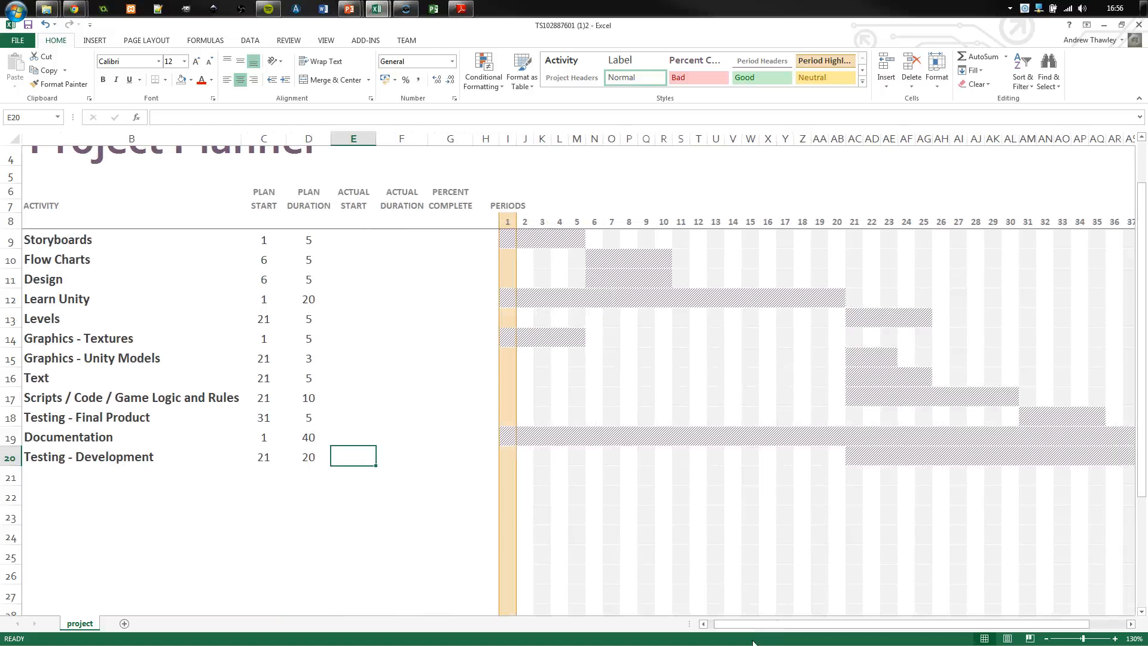
left_click(802, 371)
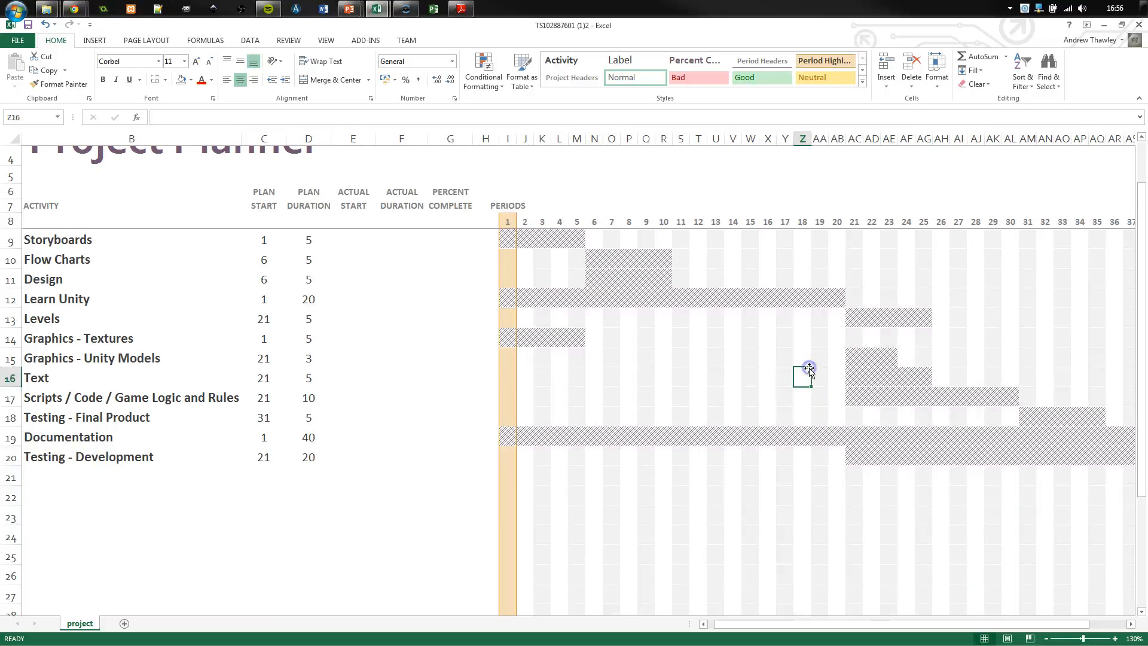
scroll(809, 368, "down", 2, "ctrl")
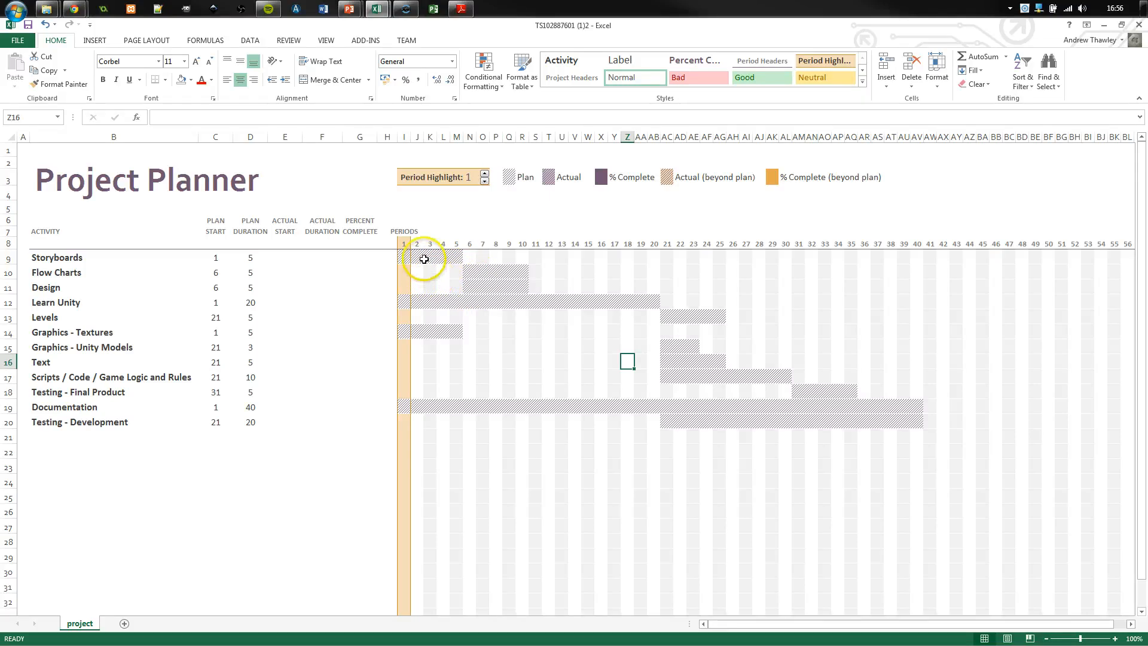
left_click(474, 288)
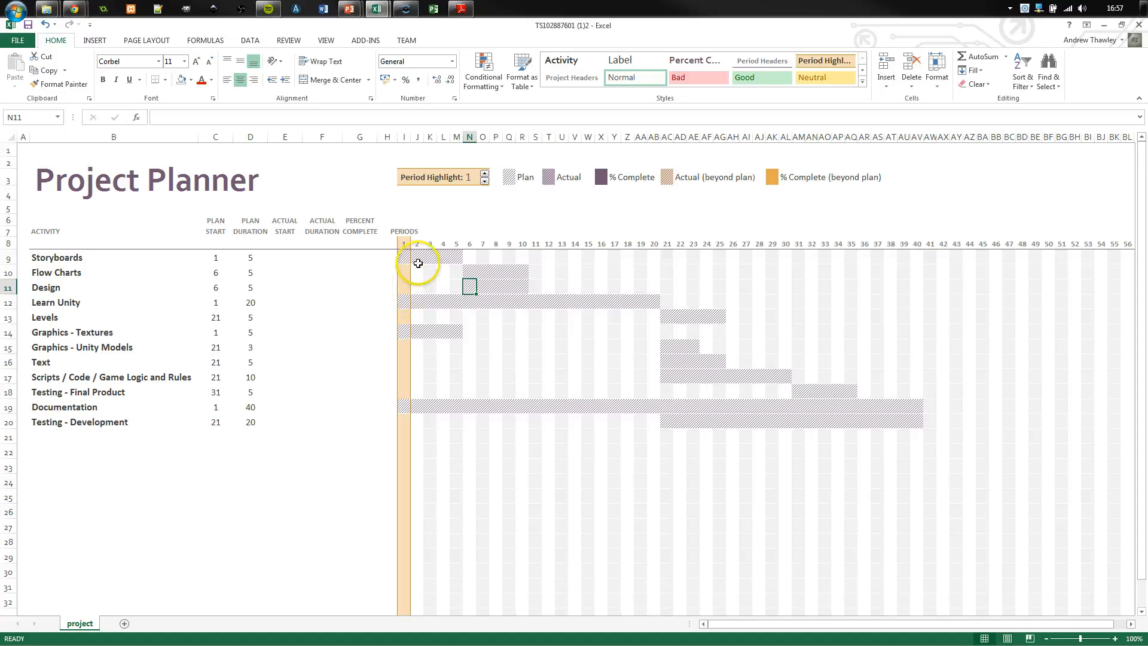
left_click(403, 244)
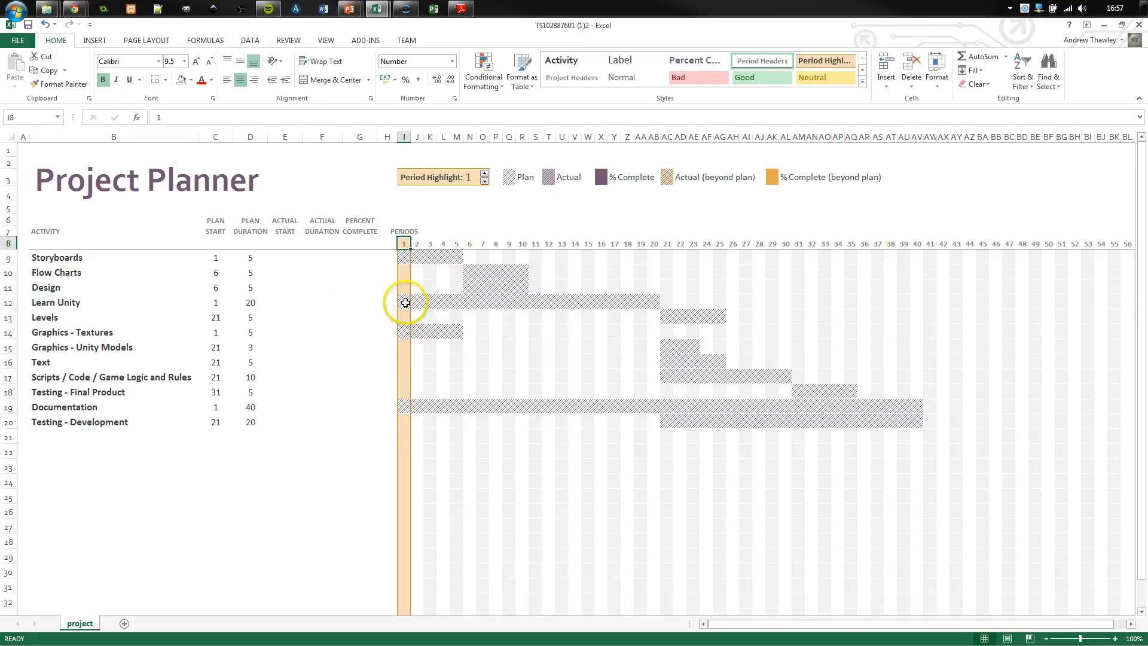
left_click_drag(405, 303, 445, 302)
left_click(407, 257)
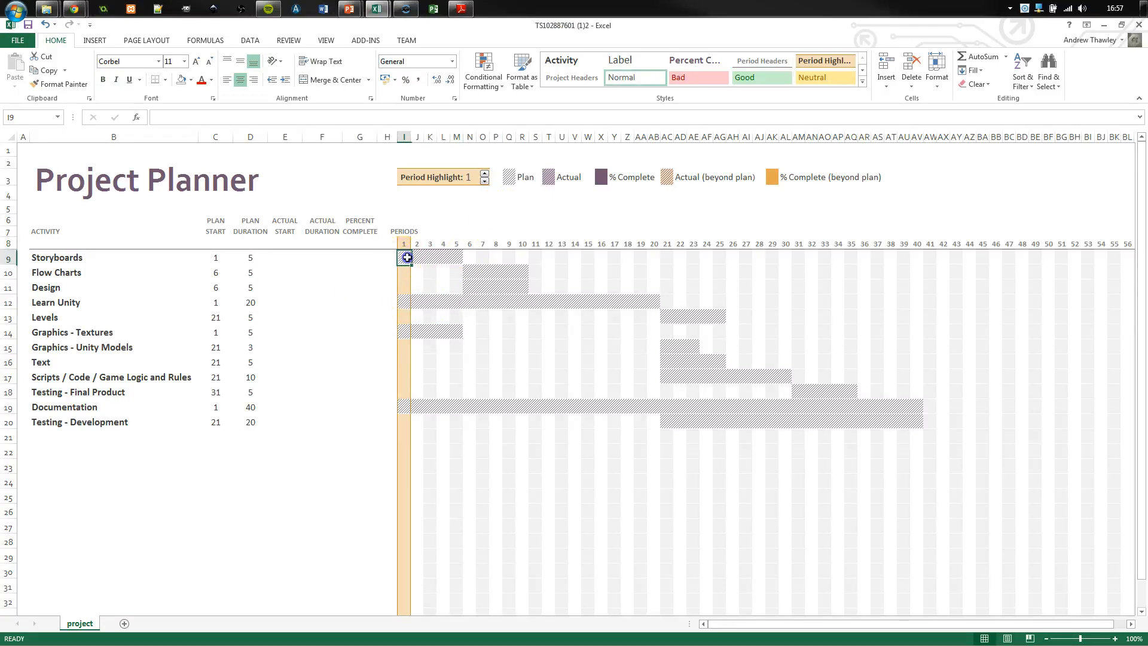
left_click_drag(407, 257, 456, 256)
left_click_drag(407, 302, 456, 305)
left_click_drag(407, 408, 916, 405)
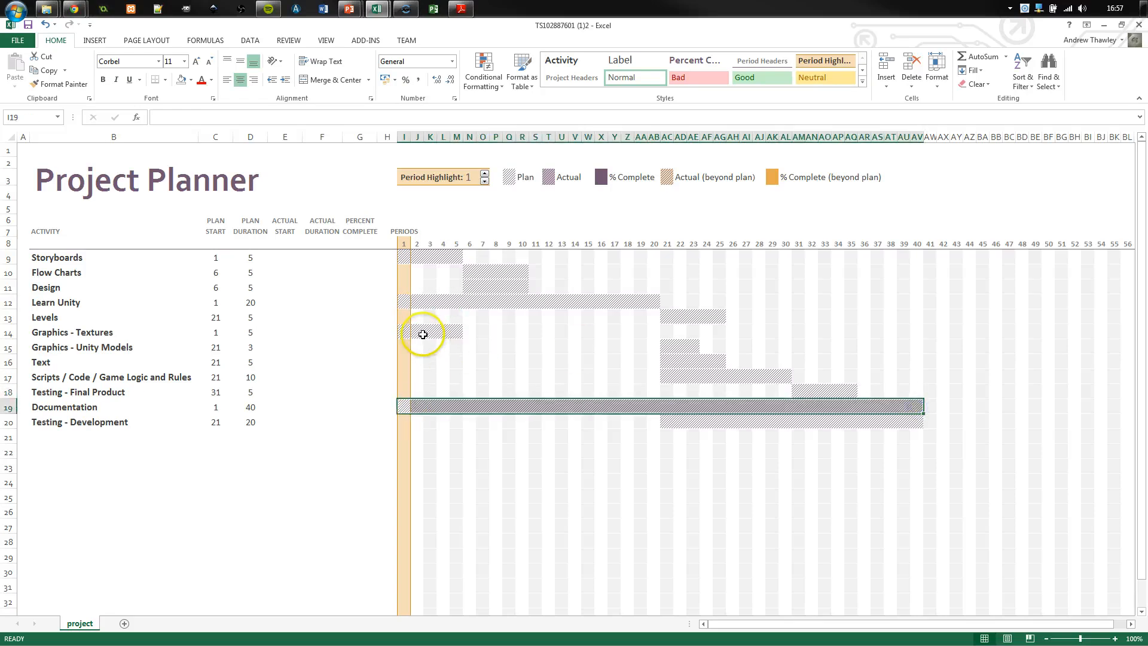
left_click_drag(404, 331, 455, 333)
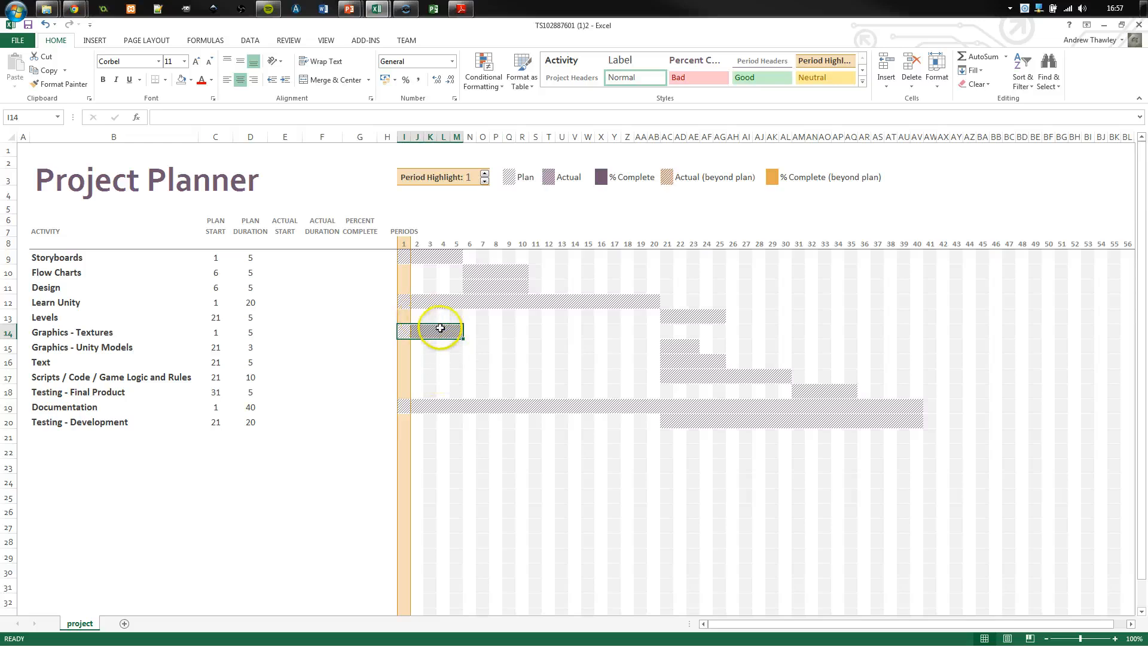
- Set the Graphics - Textures plan start to 6, the period after Storyboards ends
left_click(497, 286)
left_click(452, 257)
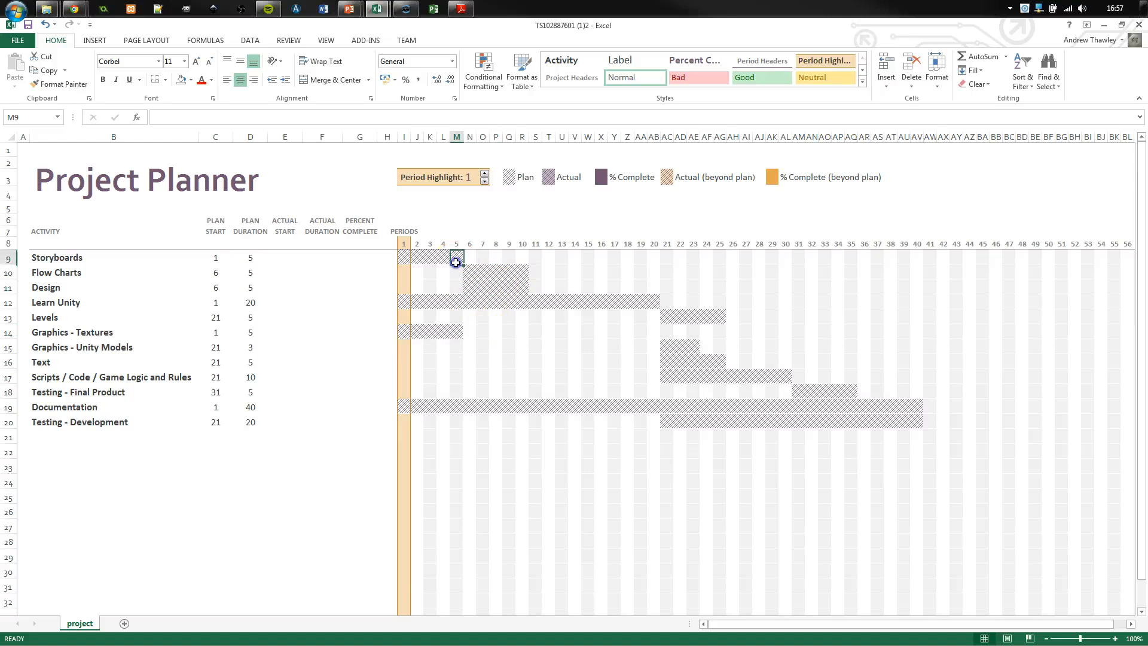
left_click(399, 332)
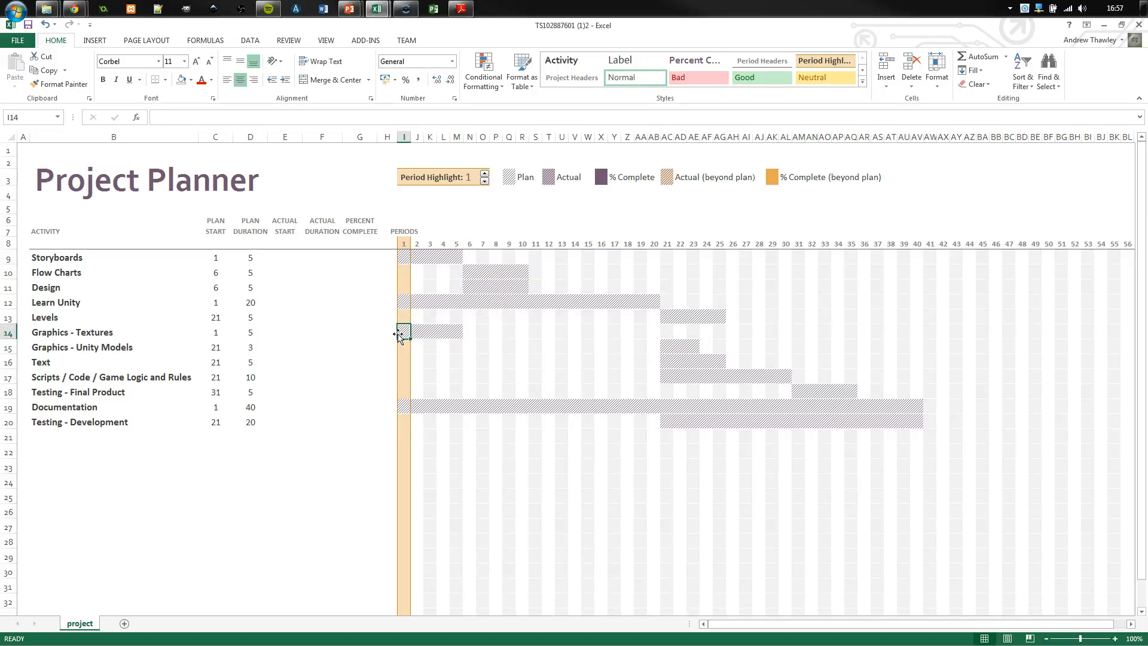
left_click(214, 332)
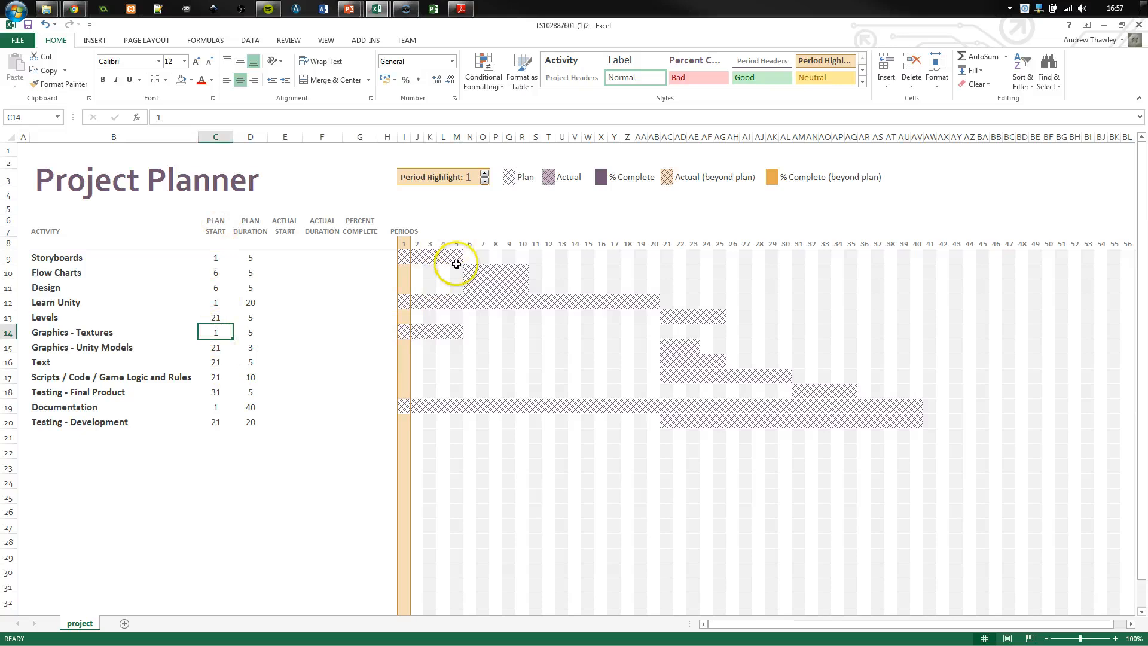
type("6")
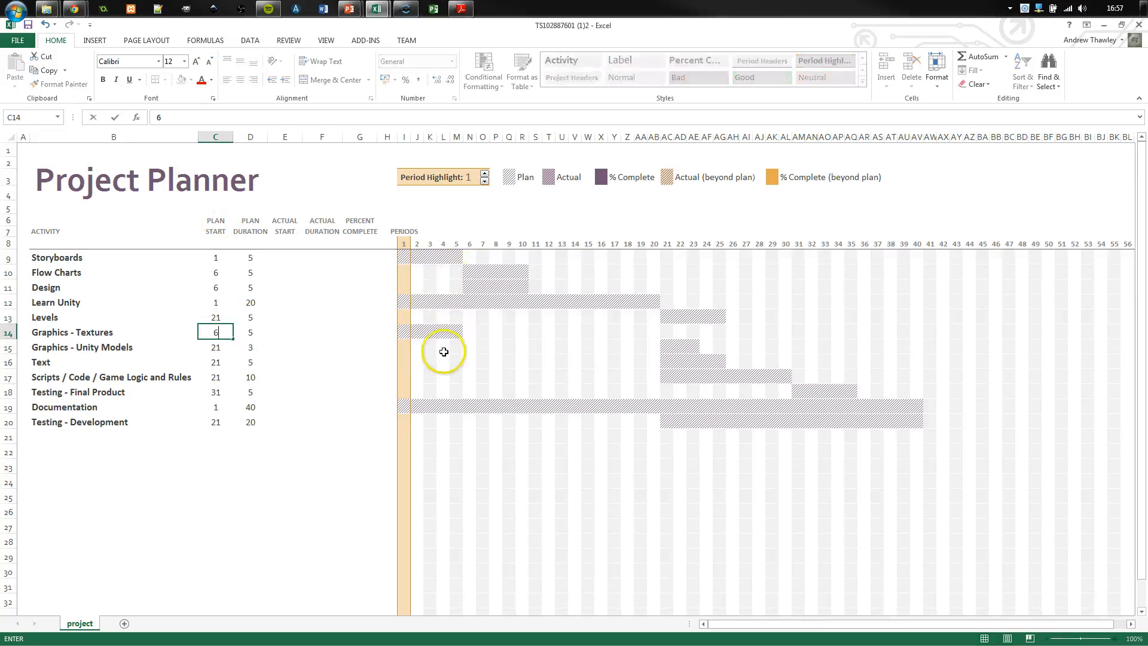
left_click(257, 392)
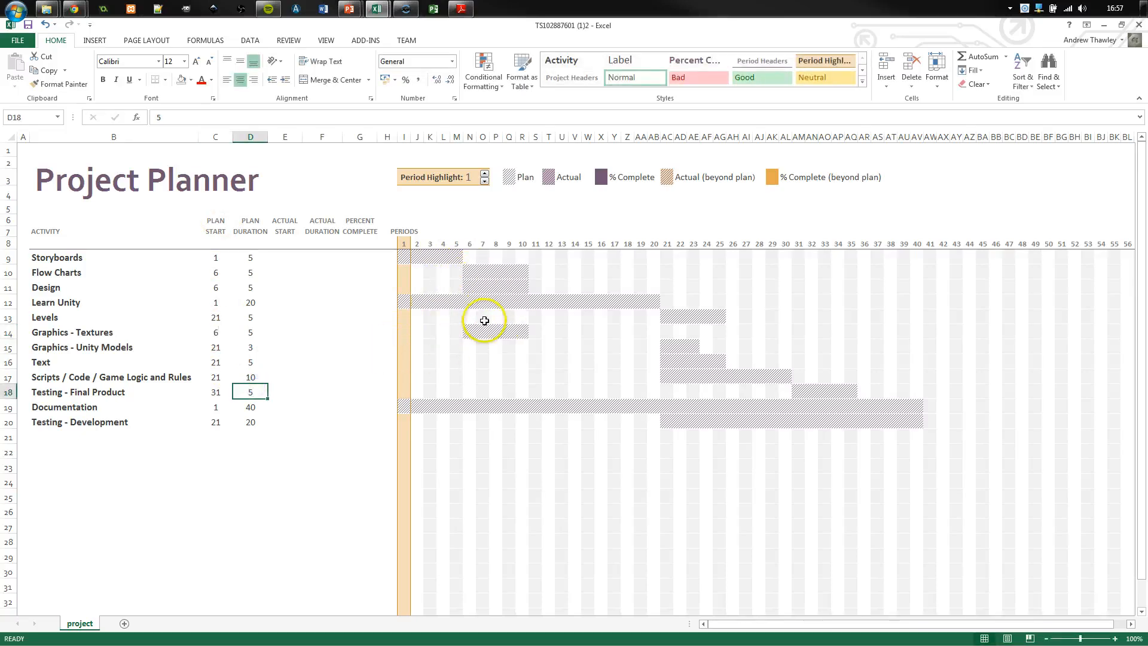
- Set the Graphics - Textures plan start to 8
left_click(478, 286)
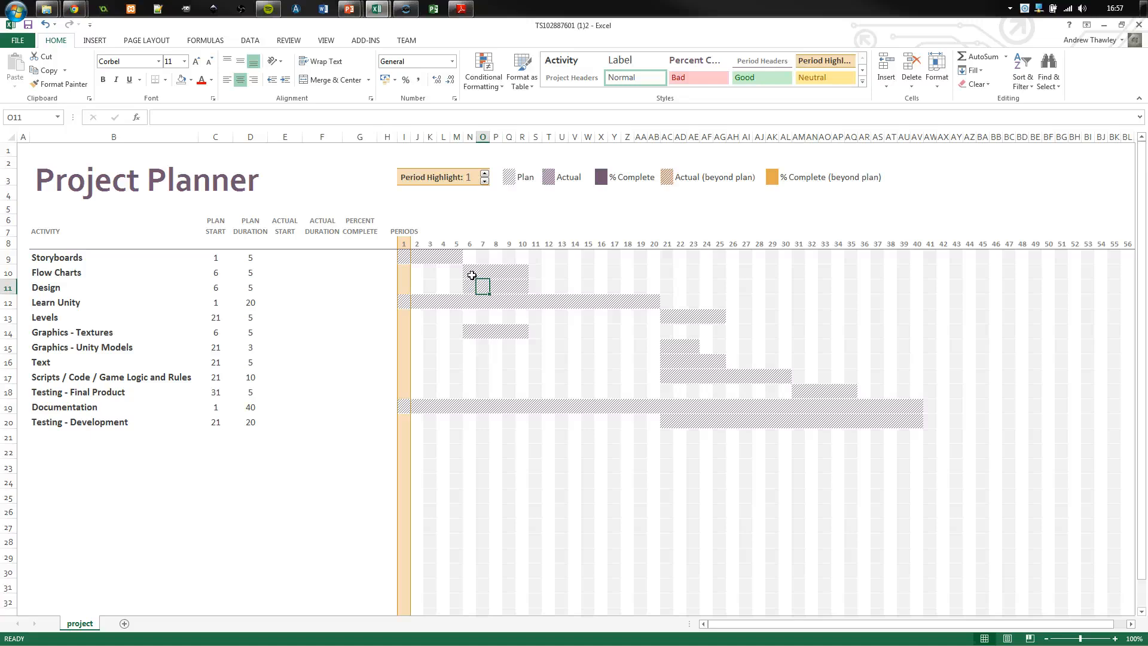
left_click(472, 275)
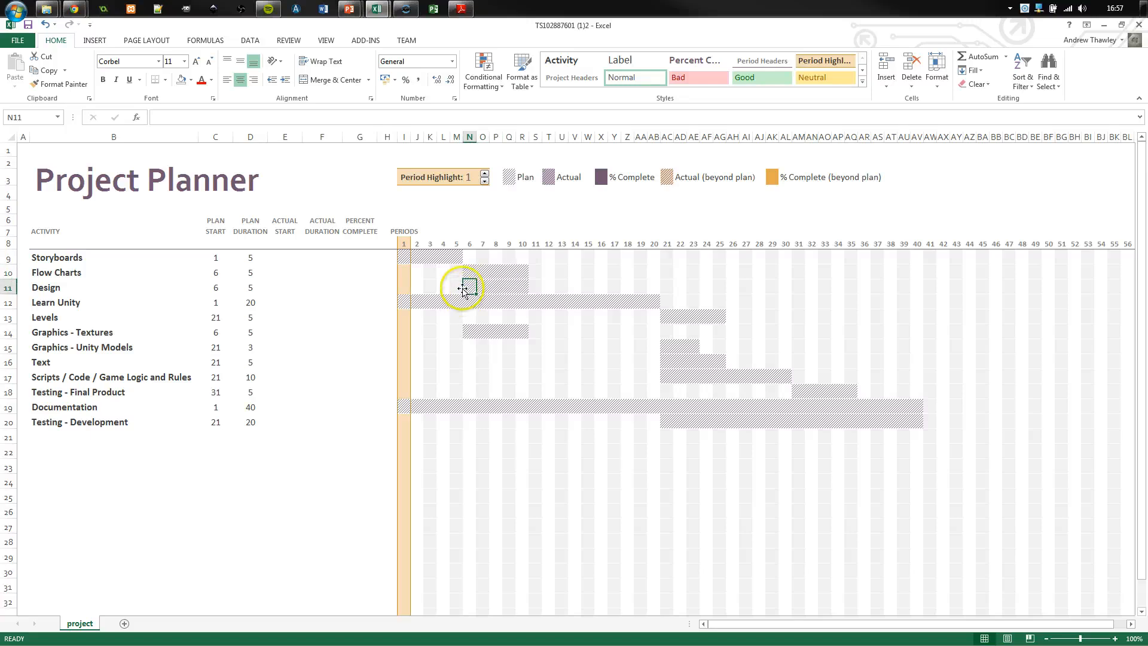
left_click(220, 276)
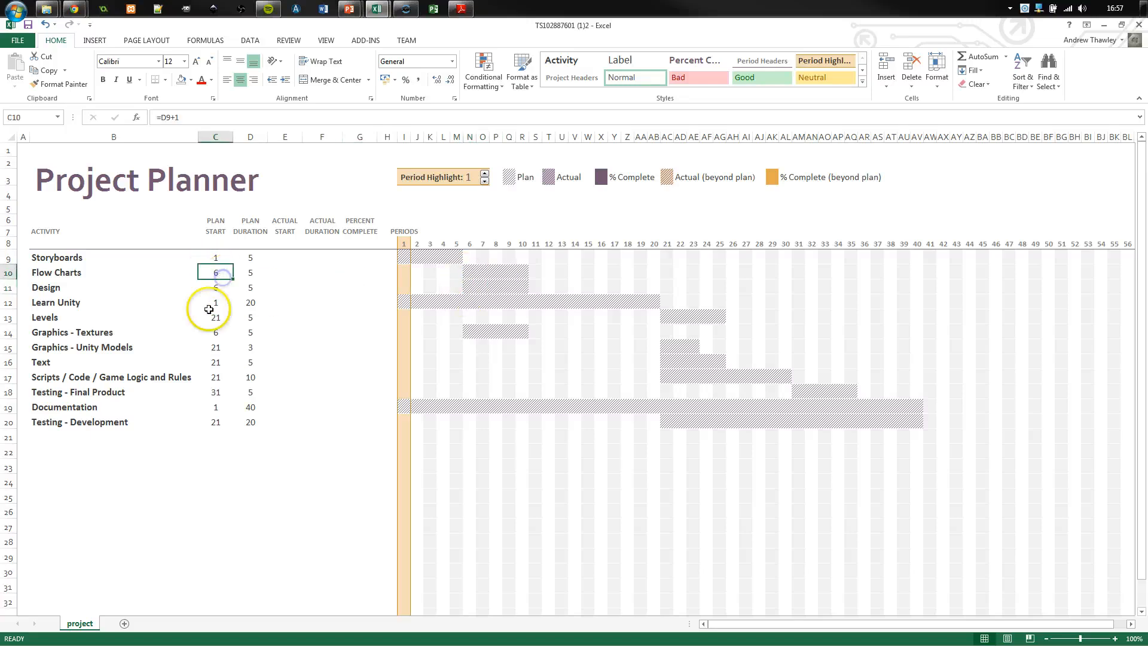
left_click(214, 331)
type("8")
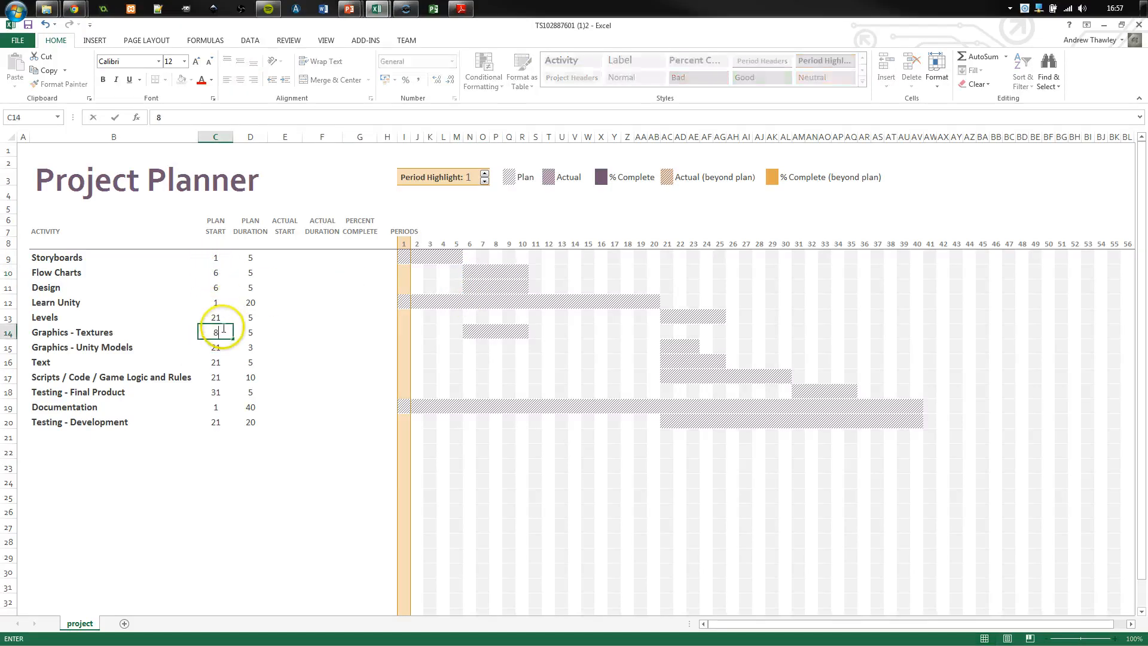
left_click(223, 375)
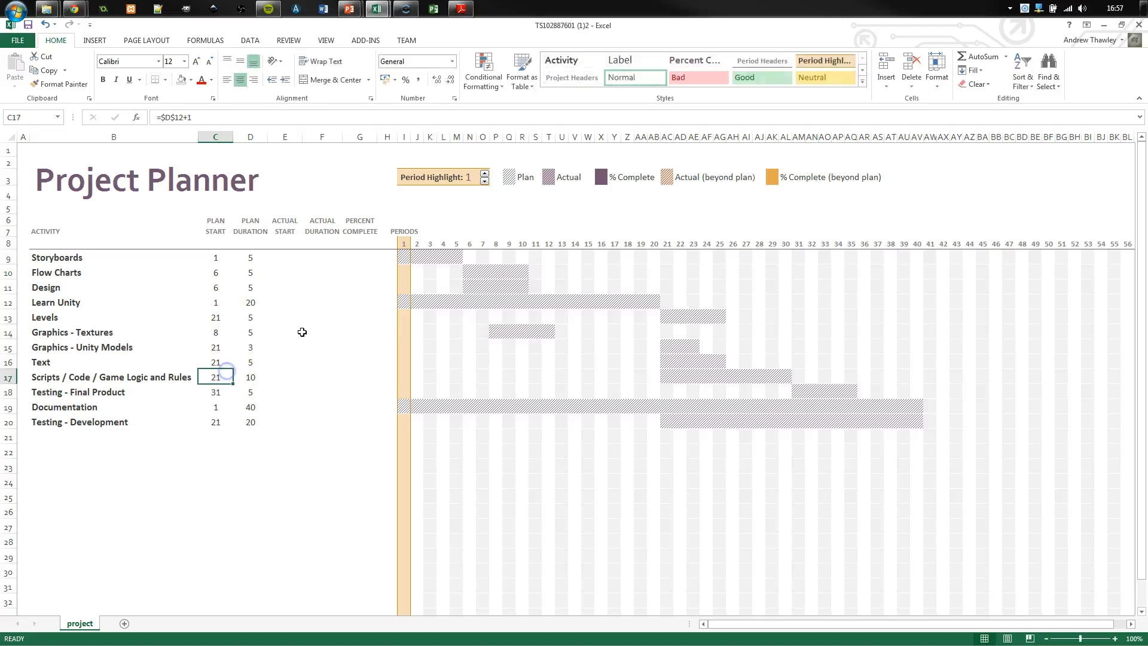
- Replace the Design plan start formula with the value 10
left_click(218, 270)
left_click(212, 288)
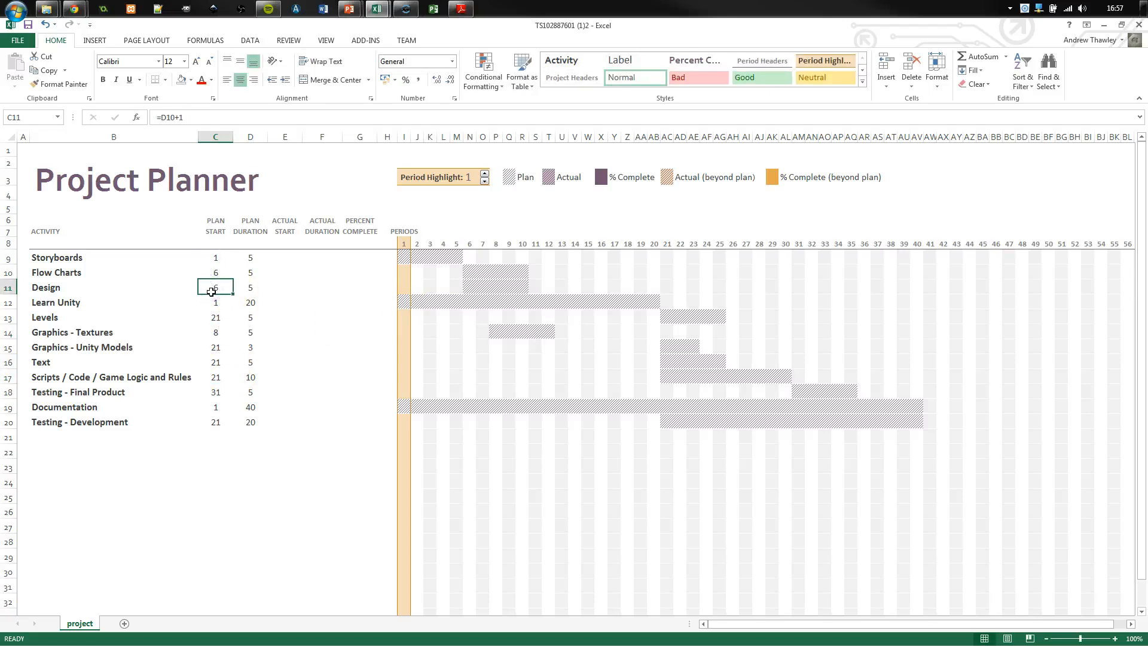
left_click(211, 307)
type("10")
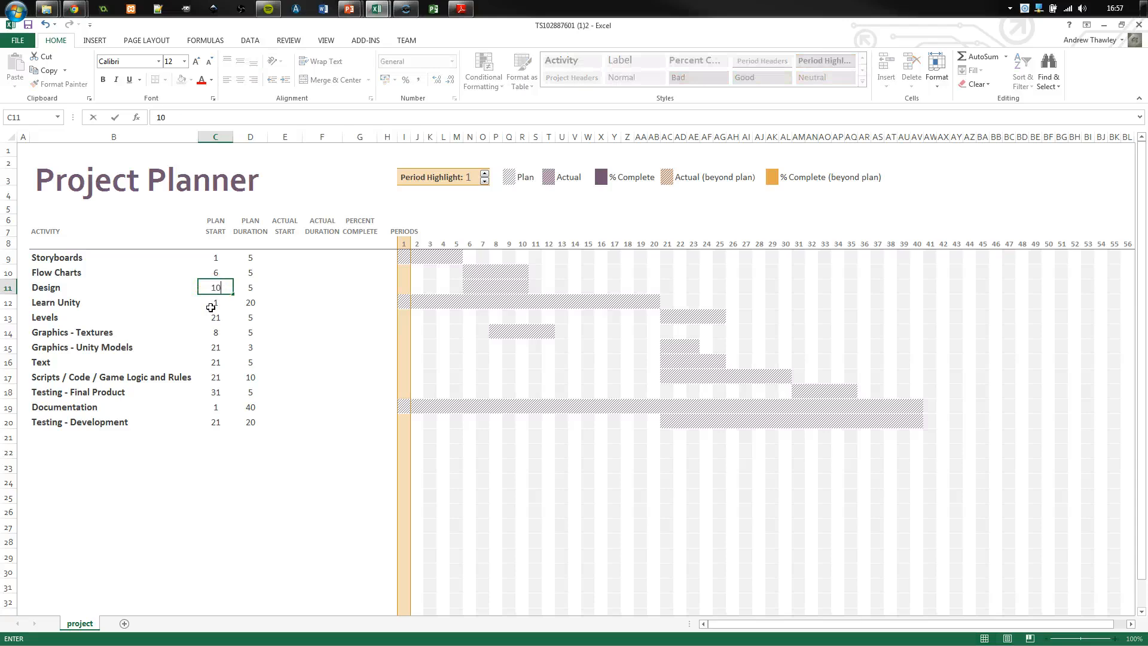
key("Tab")
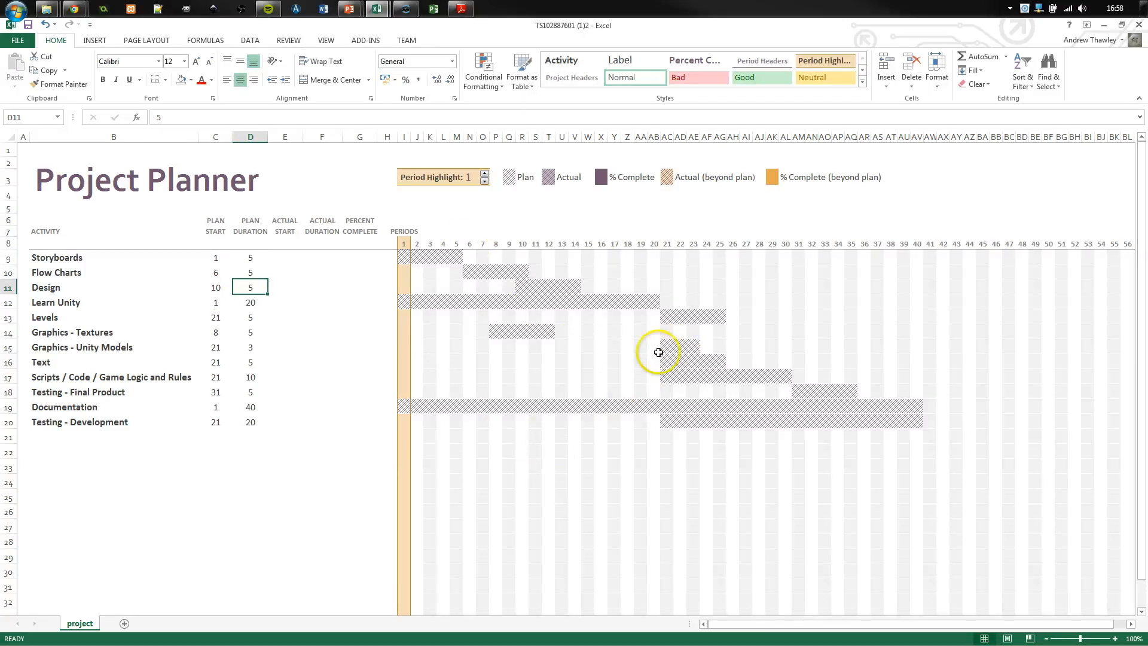
- Check the tasks starting in period 21 and set the Text plan start to 30
left_click_drag(669, 315, 668, 378)
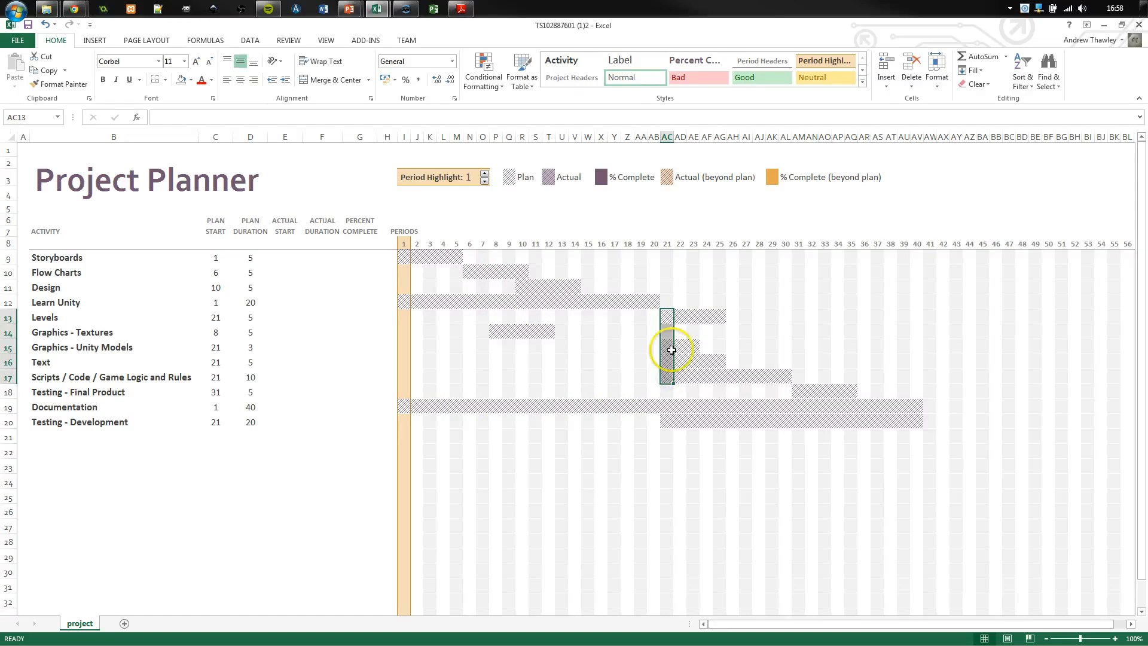
left_click(670, 351)
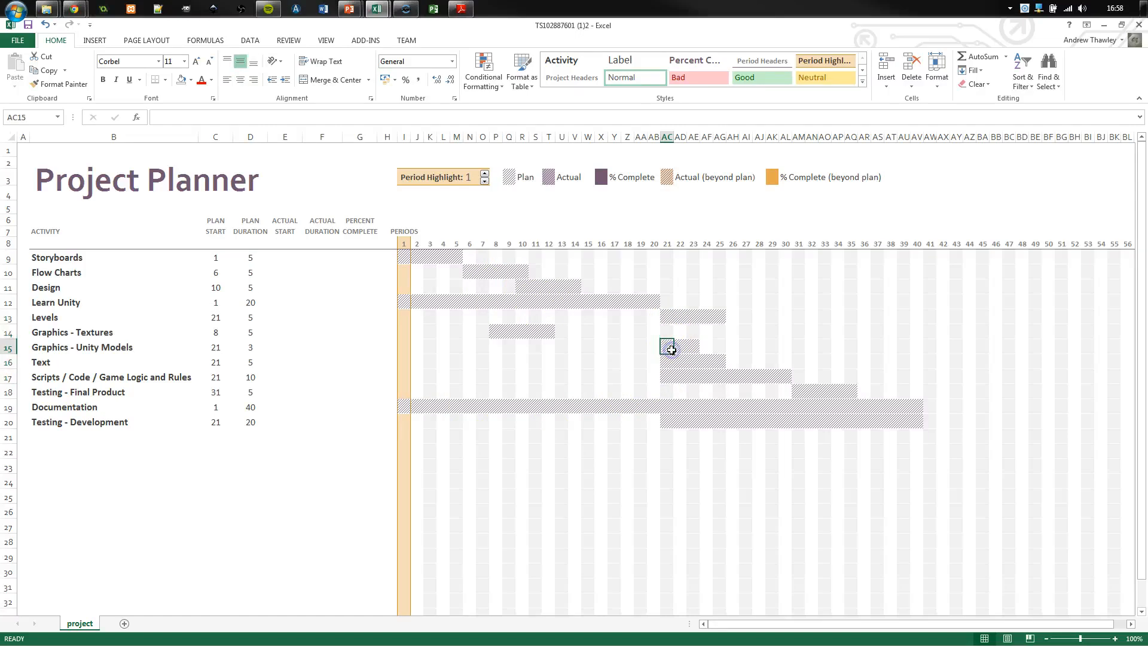
left_click(115, 348)
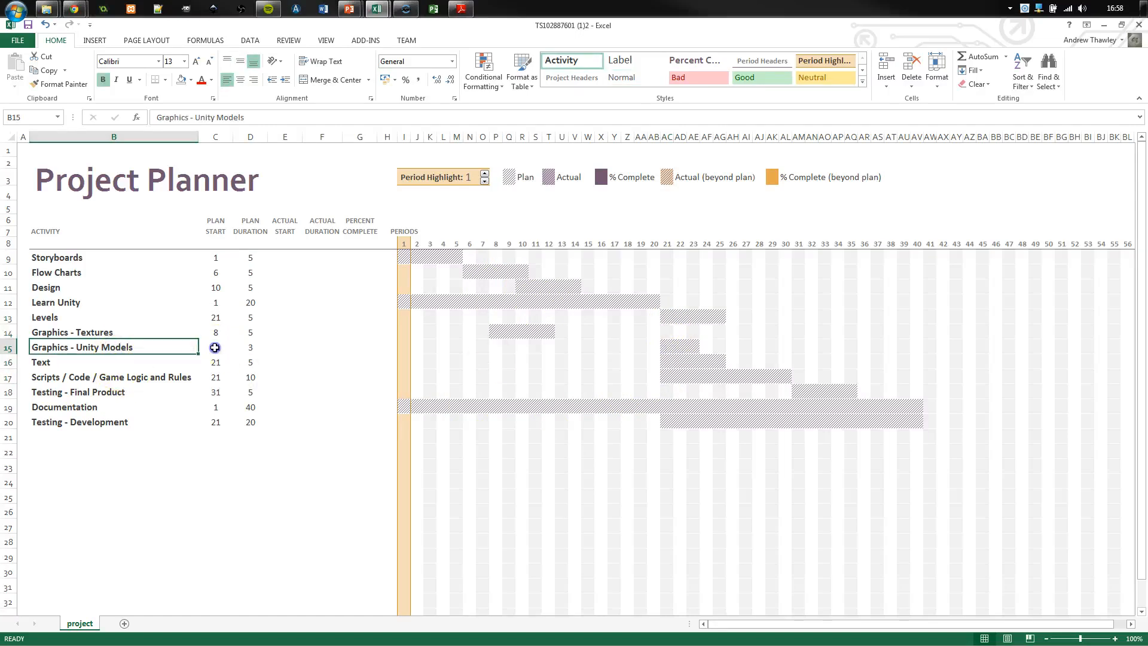
left_click(221, 348)
left_click(216, 361)
left_click(213, 345)
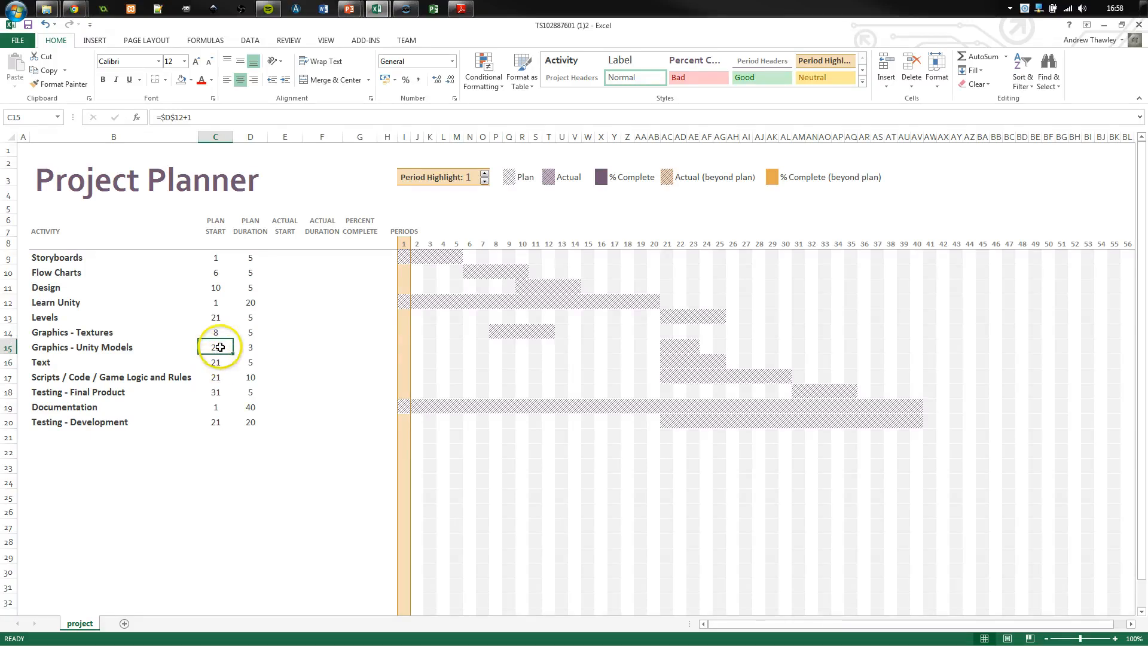
left_click(217, 363)
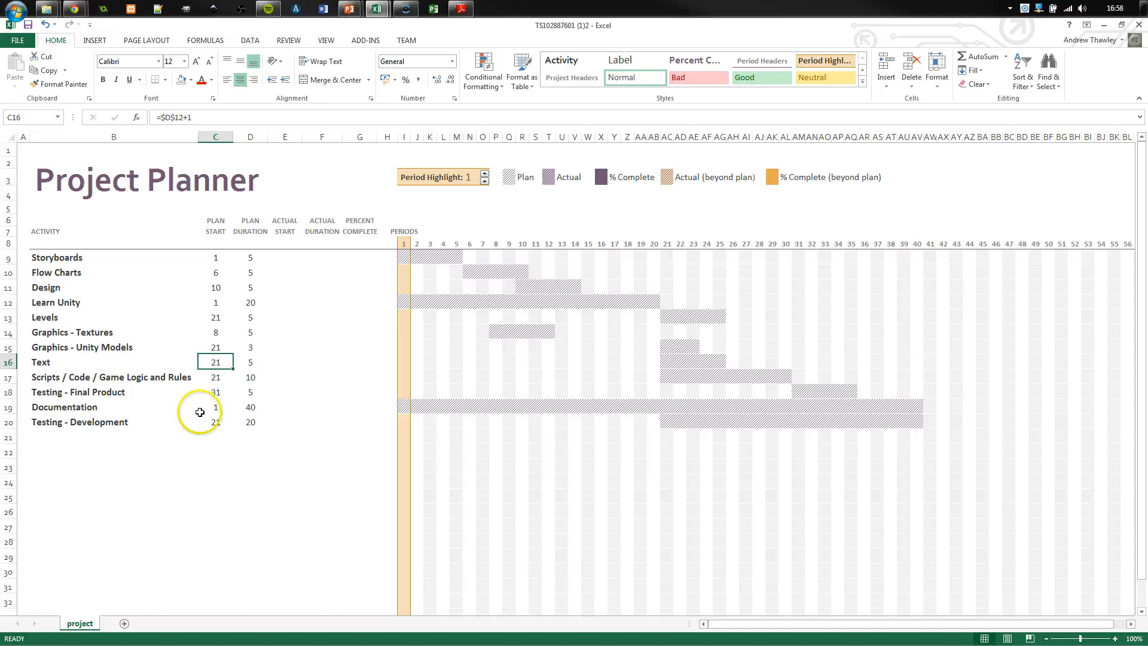
type("30")
key("Tab")
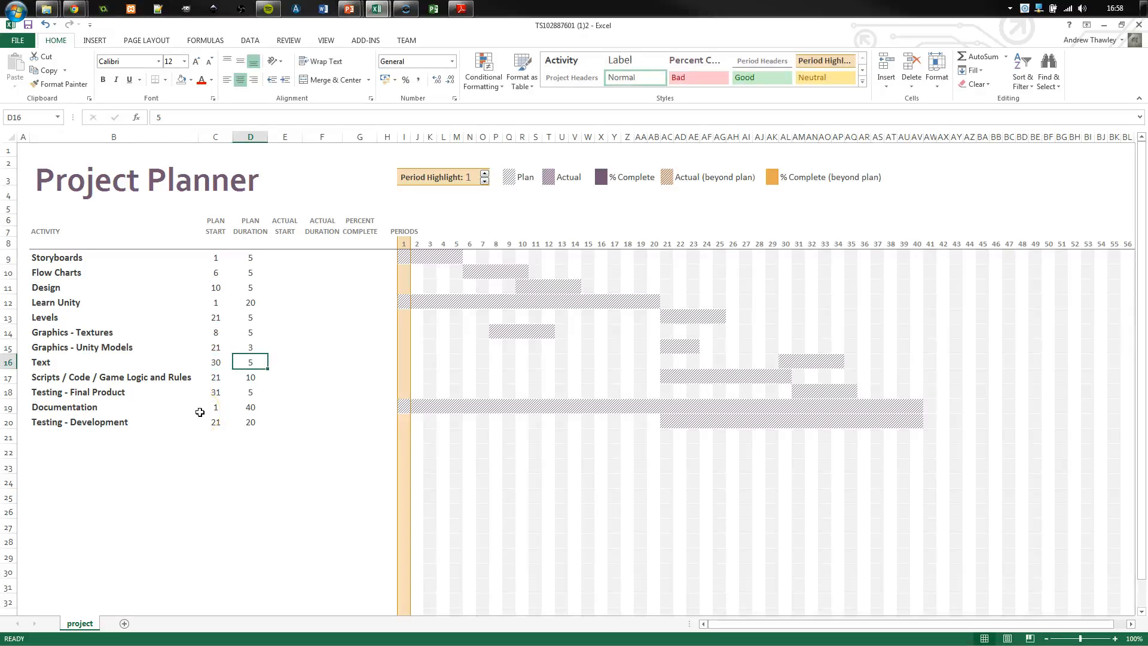
- Set the Text plan start to 32
left_click(220, 363)
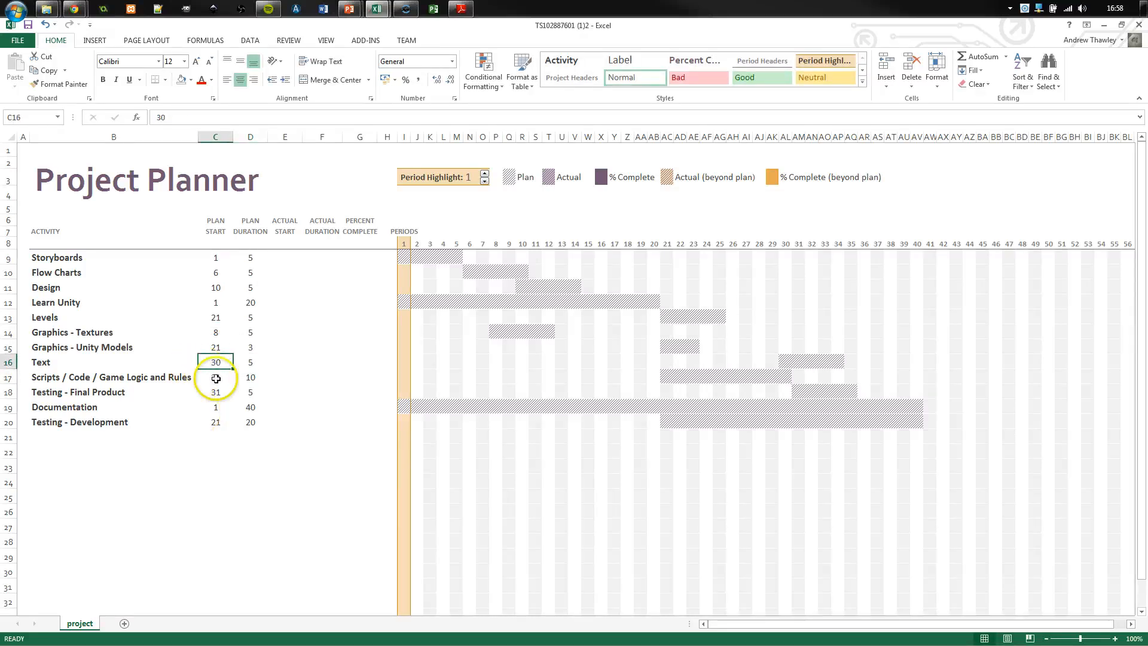
type("32")
key("Tab")
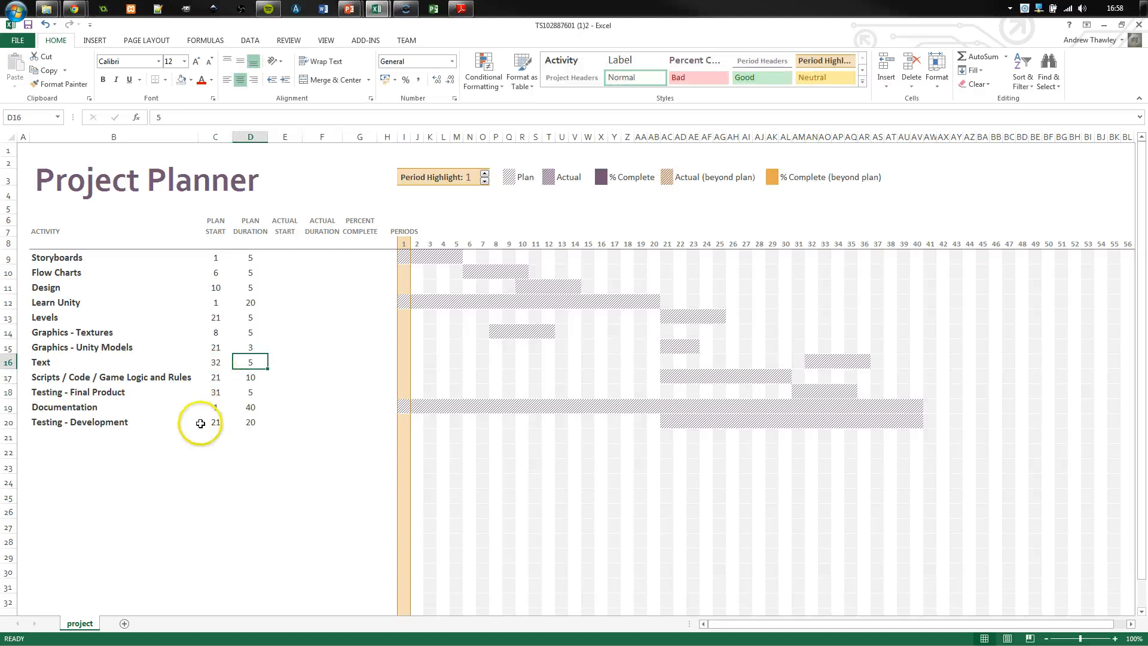
- Set the Scripts / Code / Game Logic and Rules plan start to 25
left_click(216, 379)
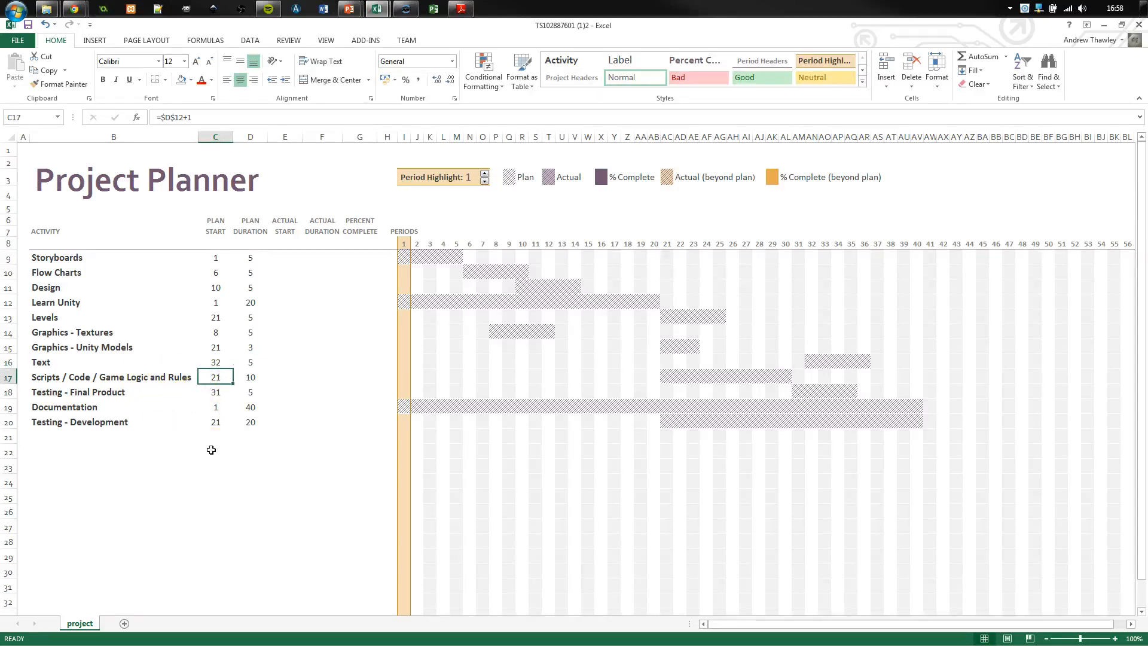
type("25")
key("Tab")
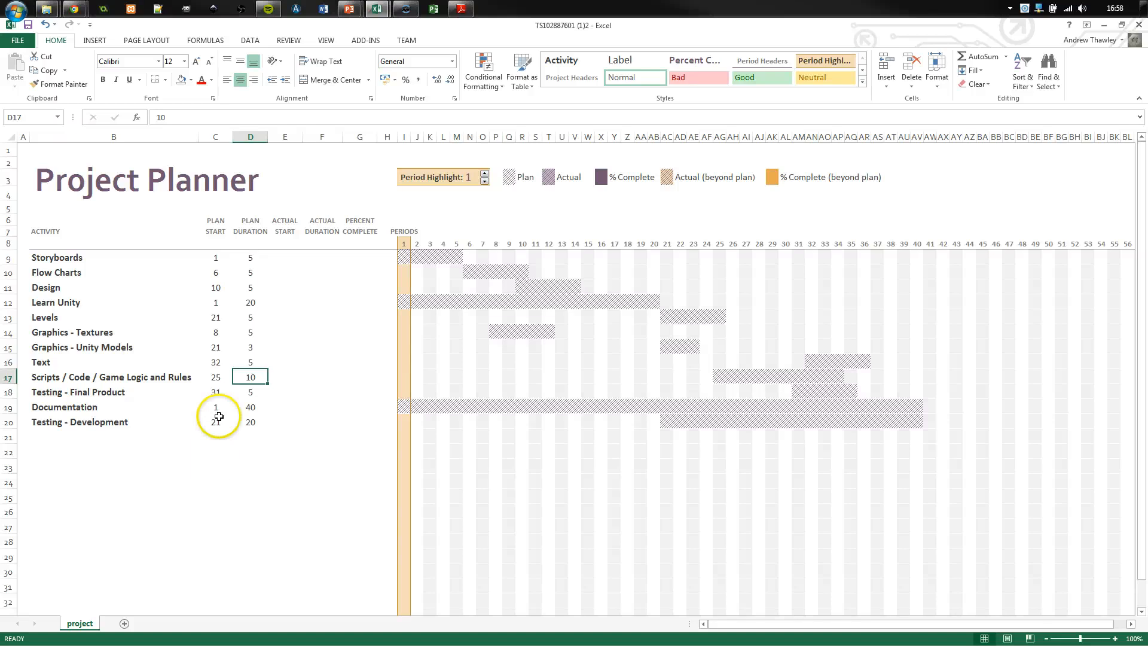
- Set the Scripts / Code / Game Logic and Rules plan start to 24
left_click(222, 378)
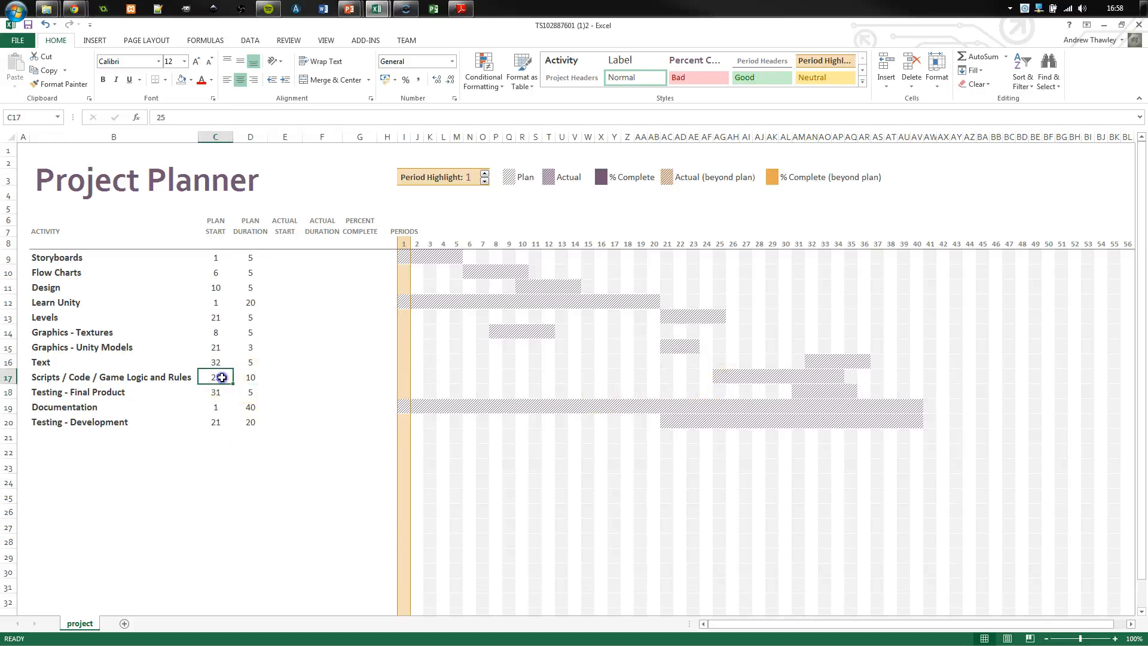
type("24")
key("Tab")
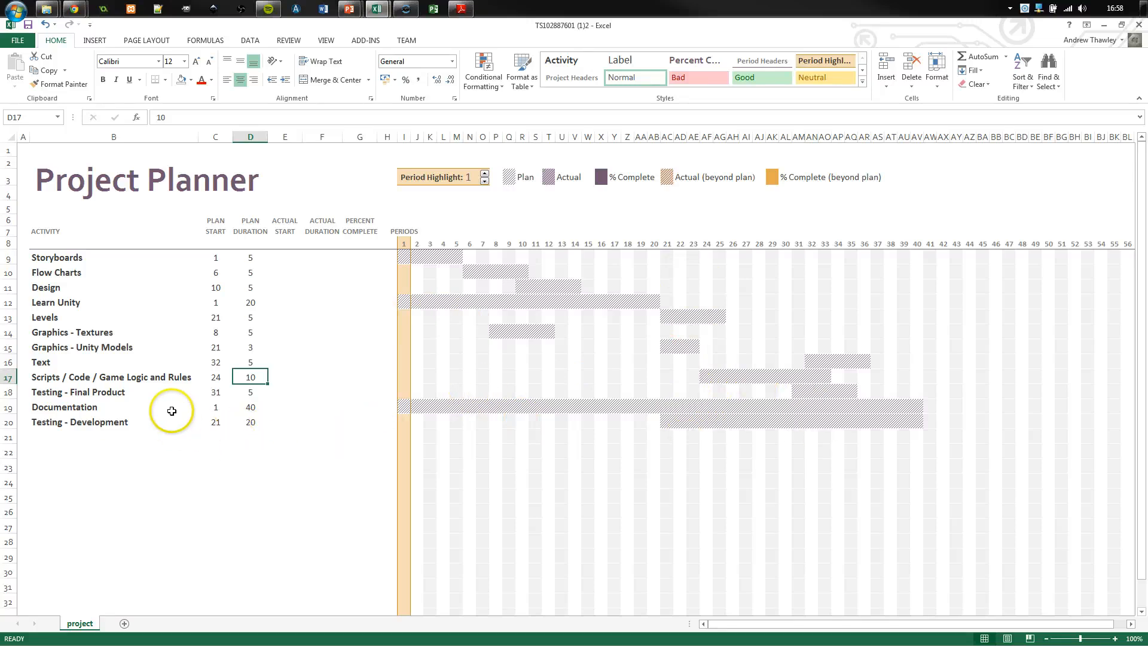
- Set the Testing - Final Product plan start to 37
left_click(215, 392)
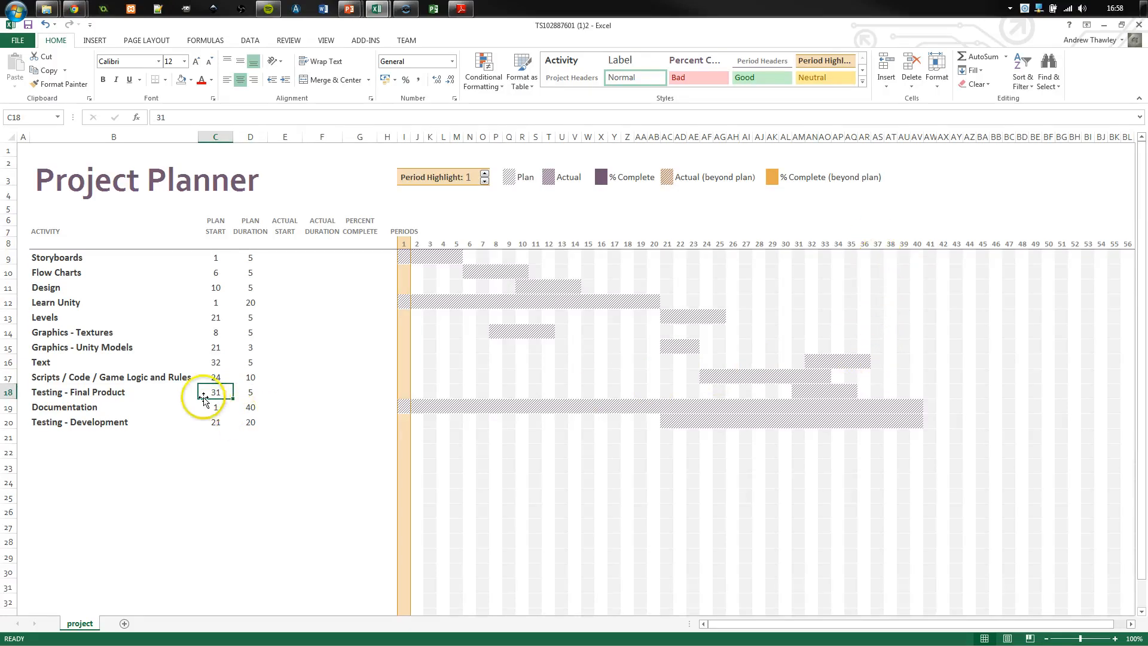
type("37")
key("Tab")
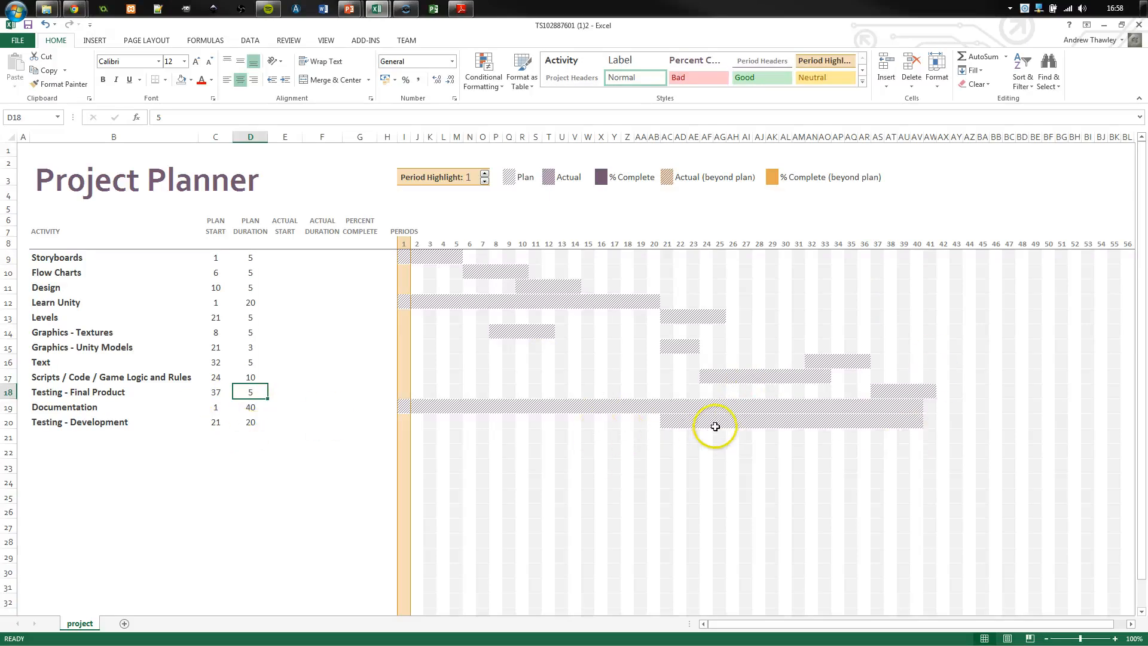
- Set the Testing - Development plan duration to 15
left_click(691, 423)
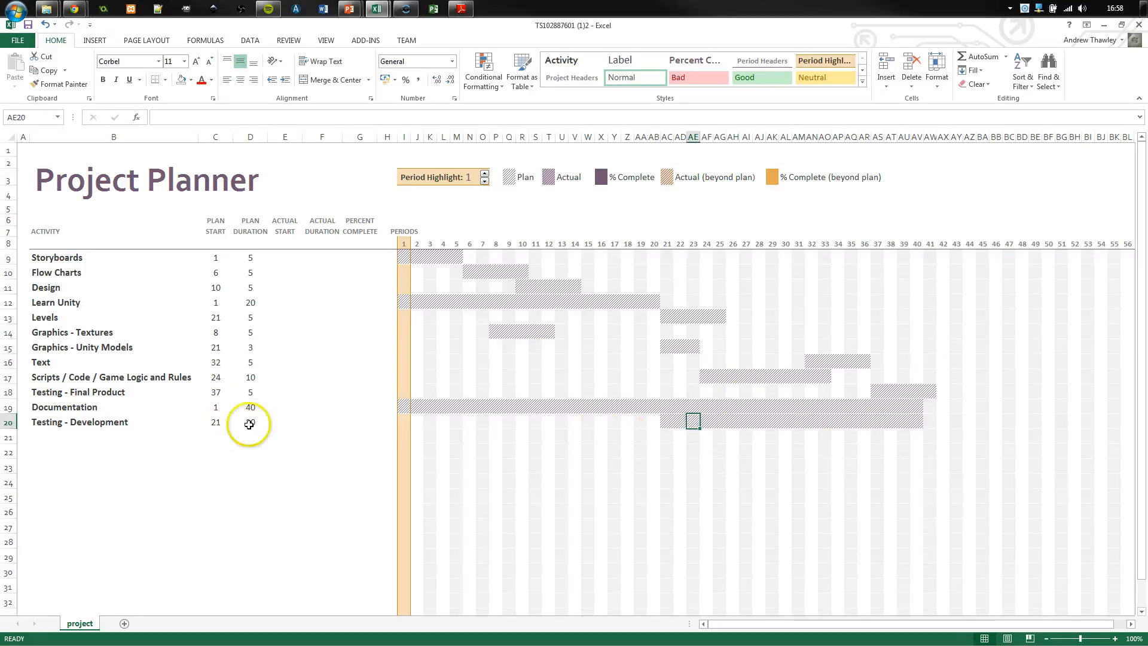
left_click(263, 424)
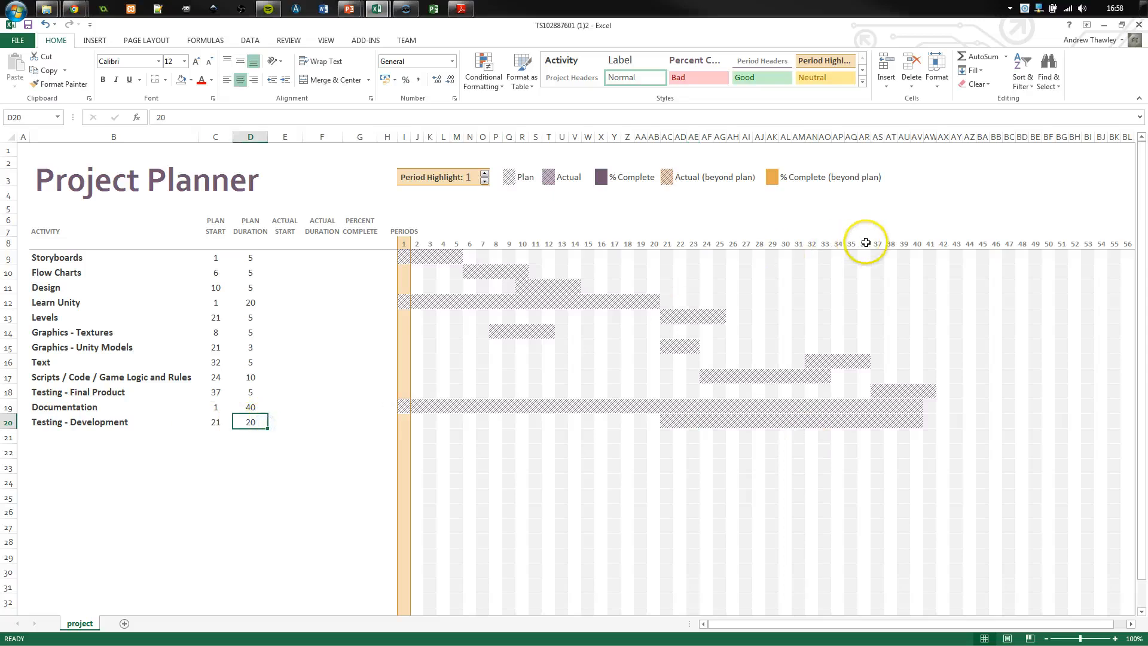
type("3")
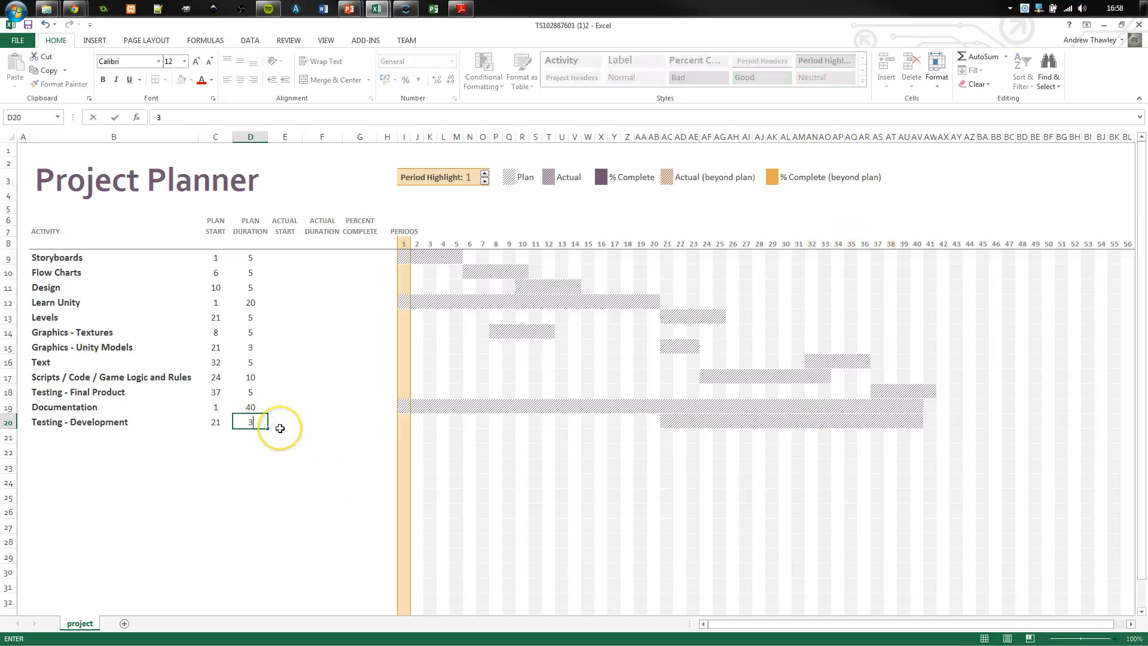
key("BackSpace")
left_click(280, 428)
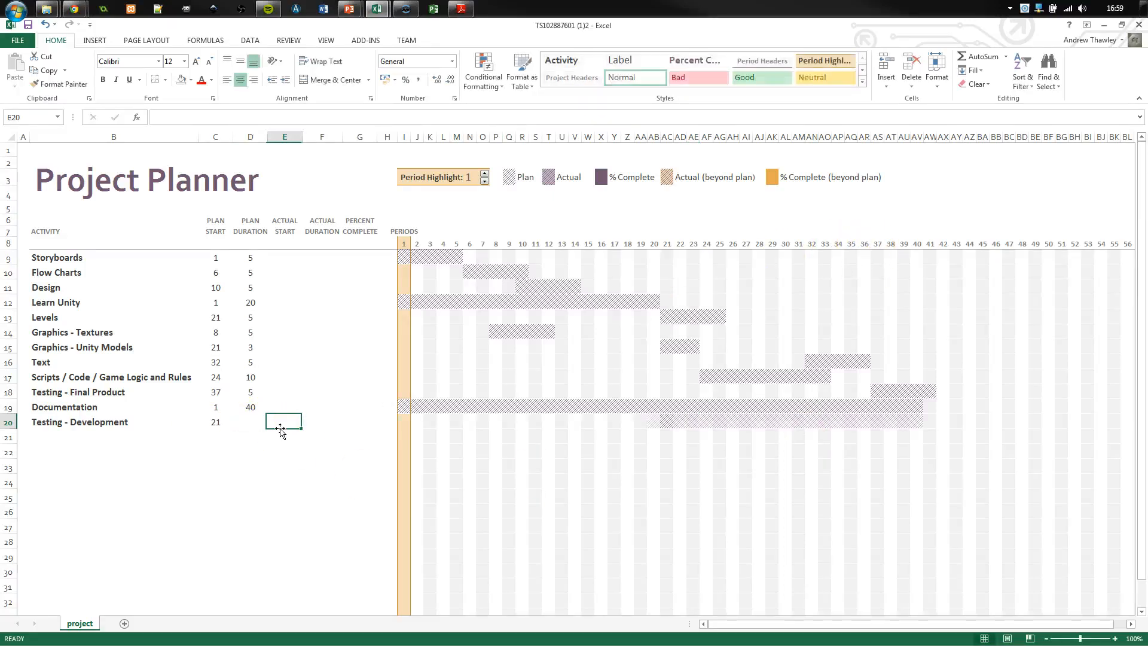
key("Left")
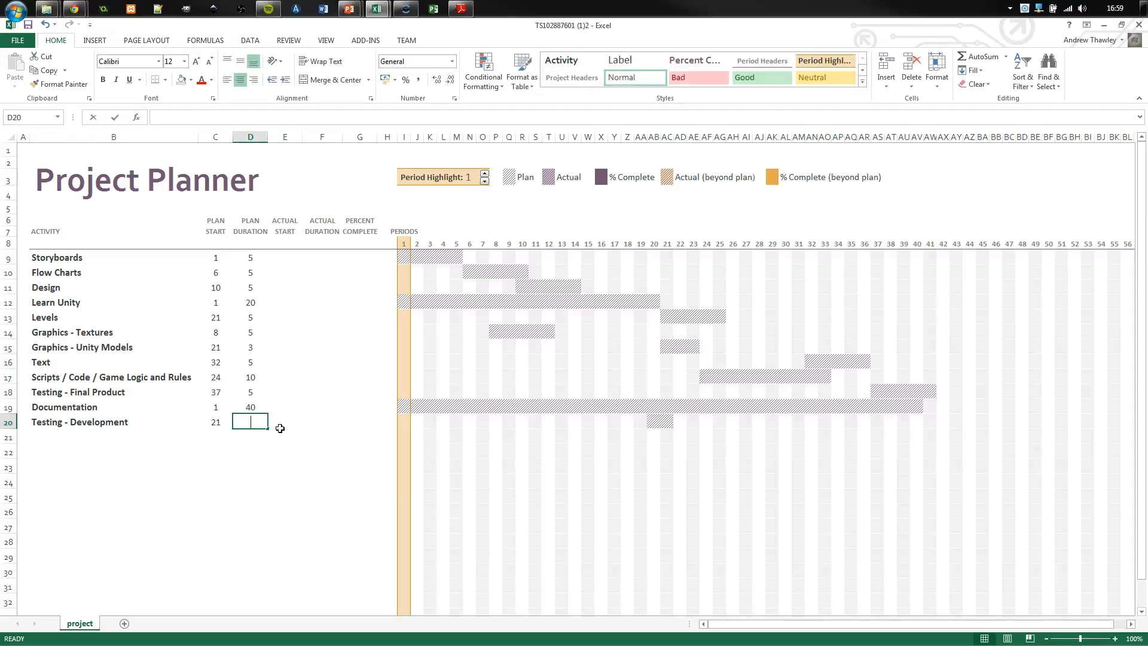
type("15")
key("Return")
- Set the Testing - Development plan duration to 16
key("Up")
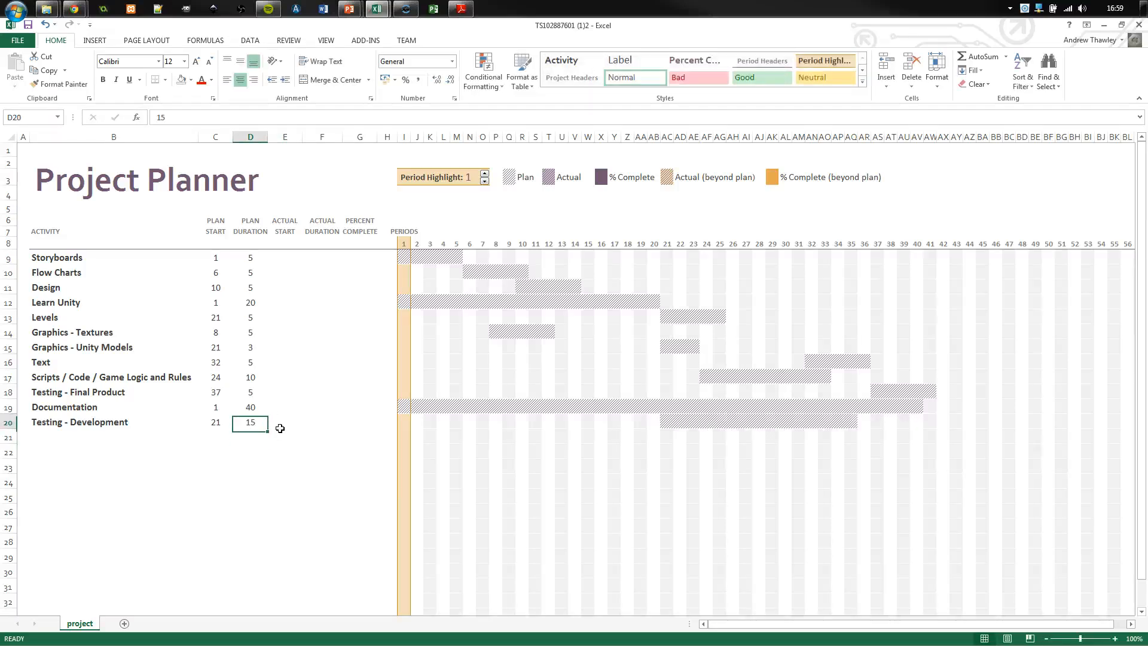
type("16")
key("Return")
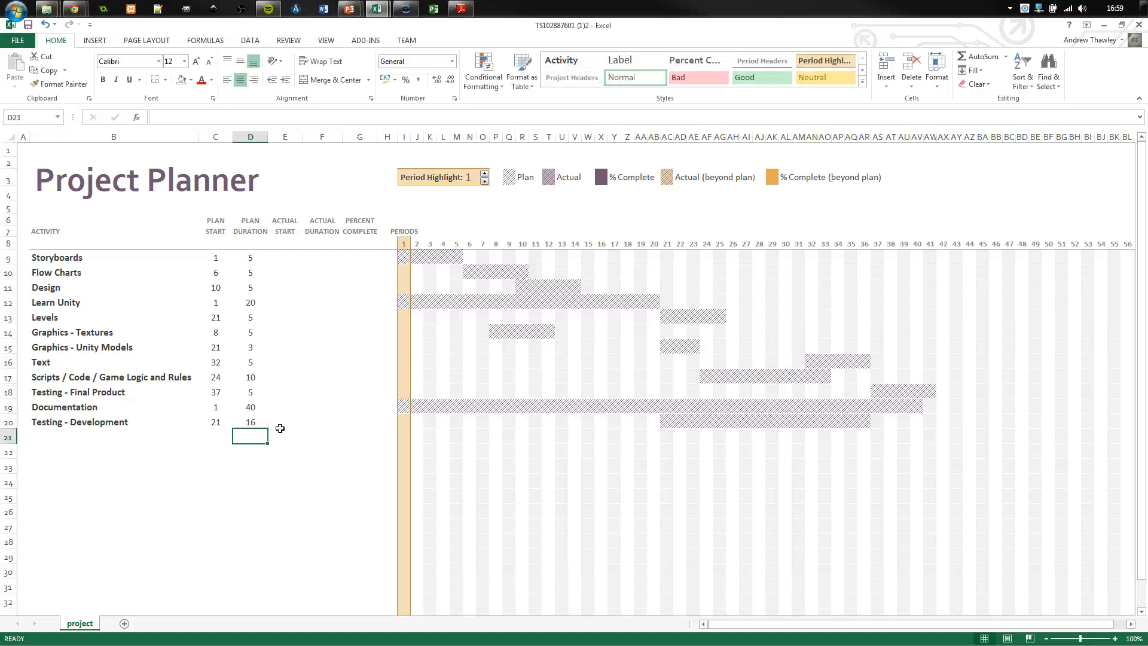
- Set the Documentation plan duration to 41
left_click(248, 410)
type("41")
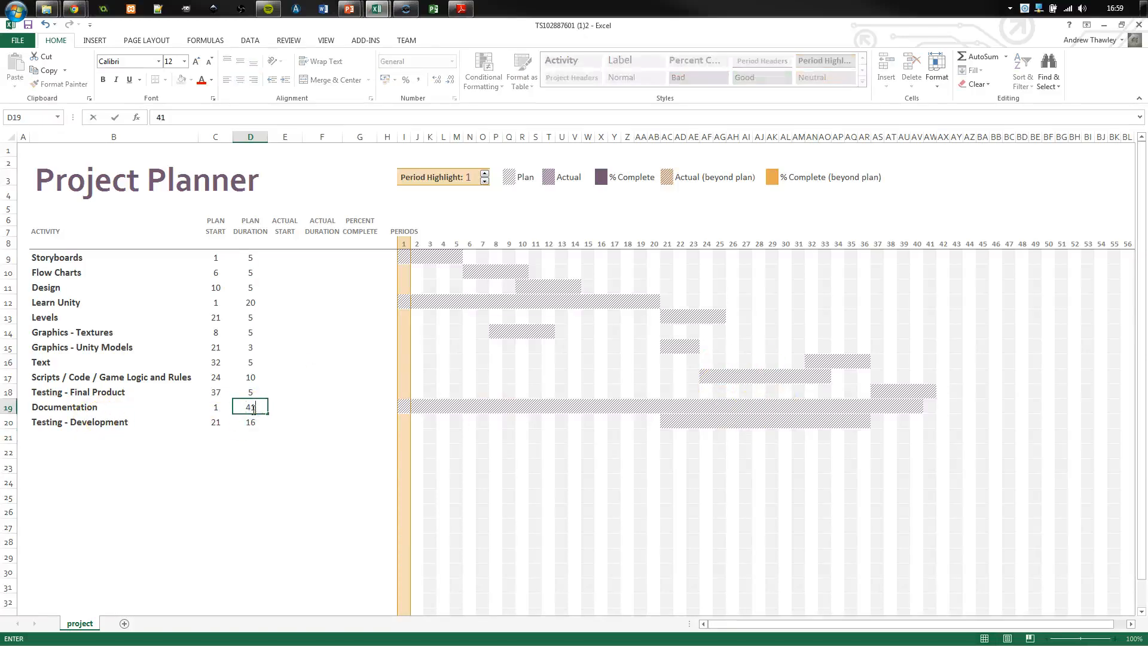
key("Tab")
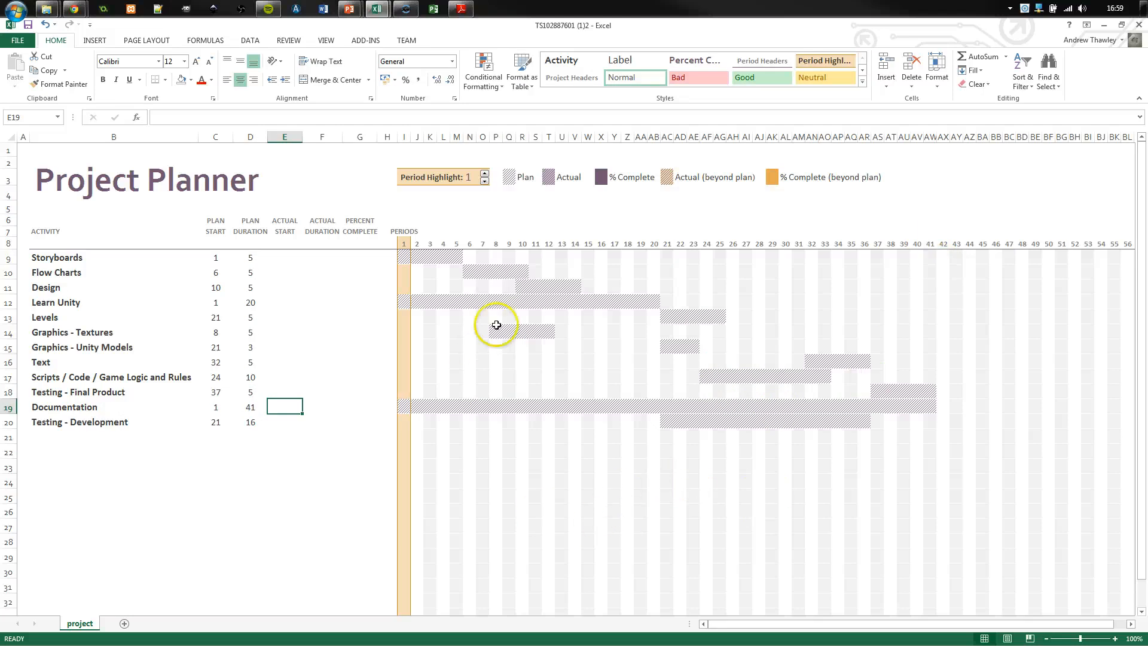
- Record an actual start of 1 and an actual duration of 9 for the Storyboards activity
left_click(281, 258)
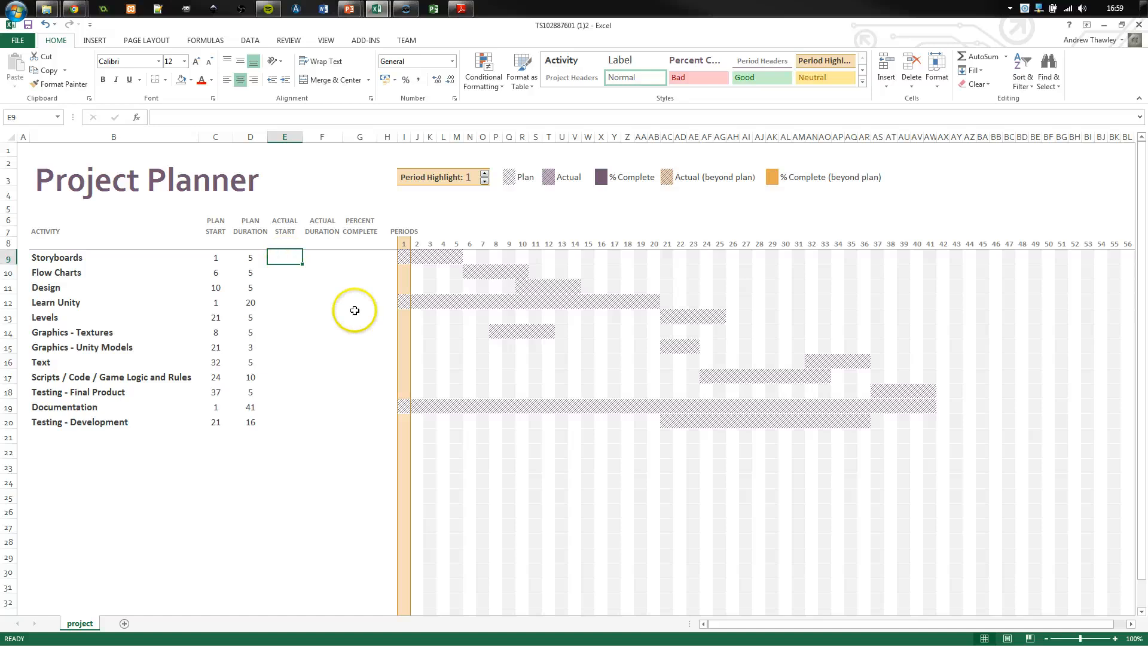
type("1")
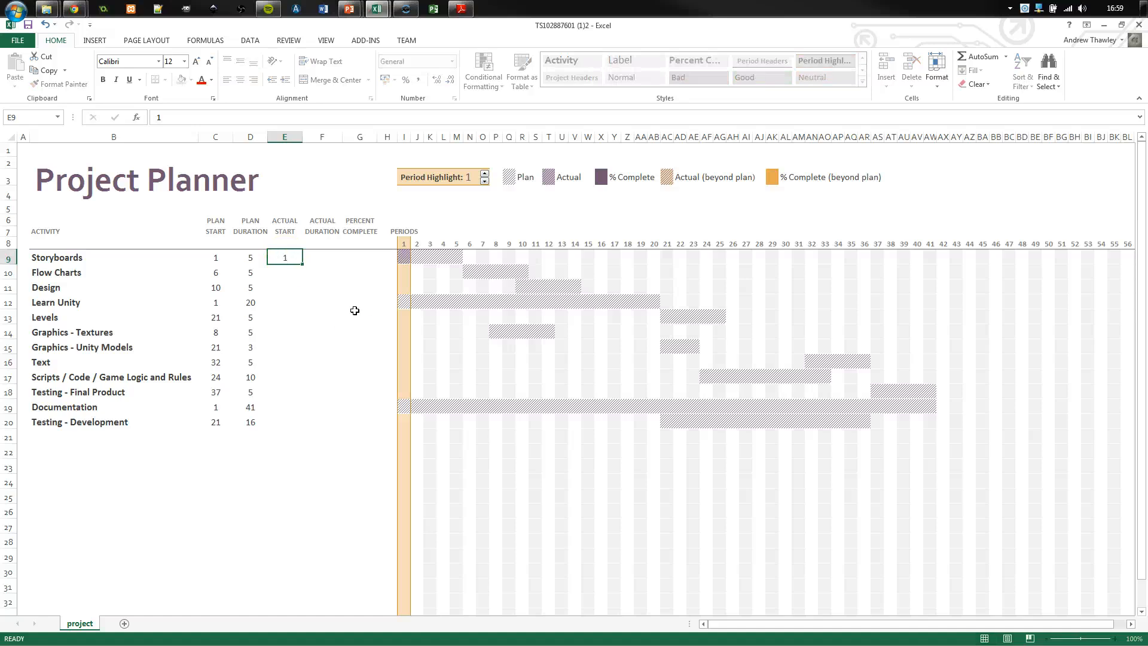
key("Return")
key("Up")
key("Right")
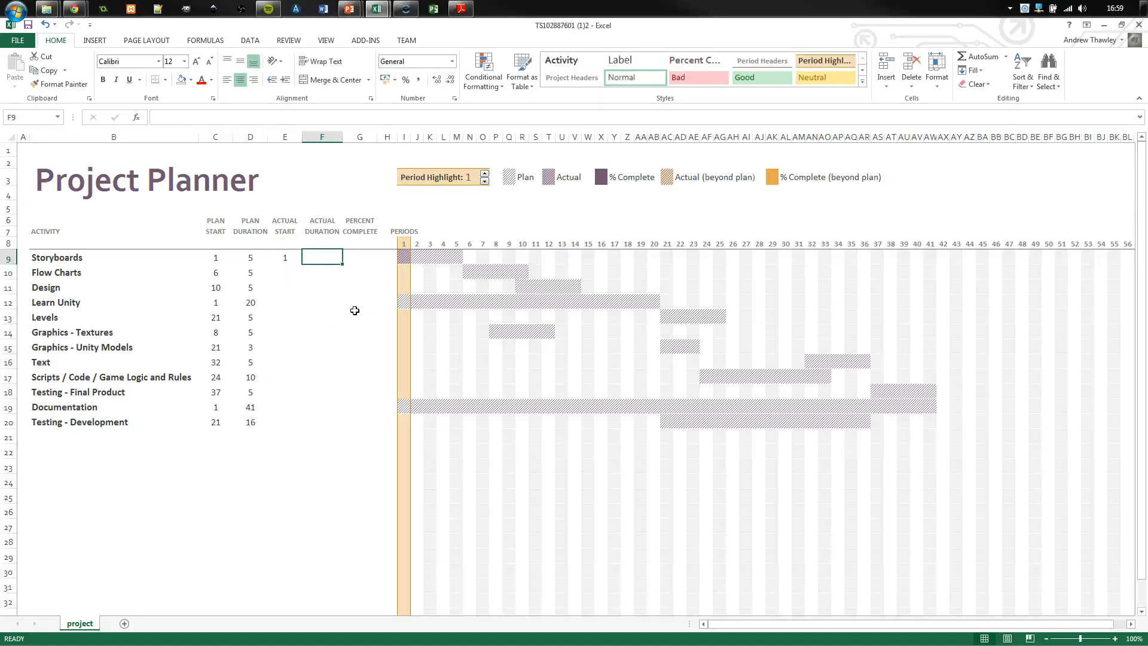
type("9")
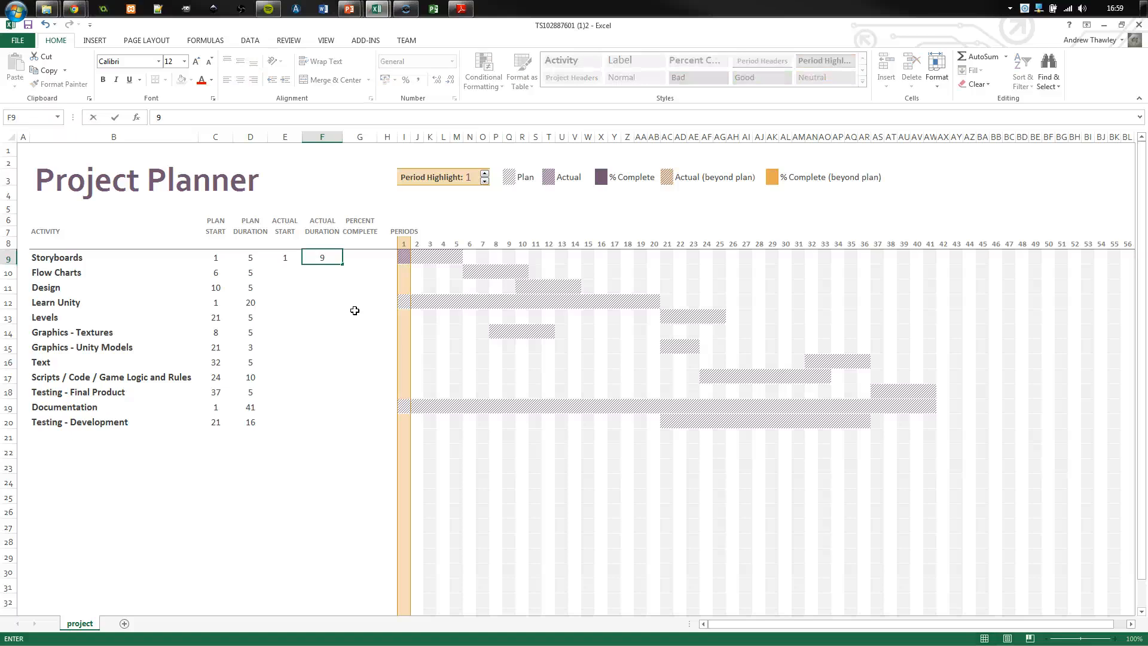
key("Return")
key("Up")
key("Right")
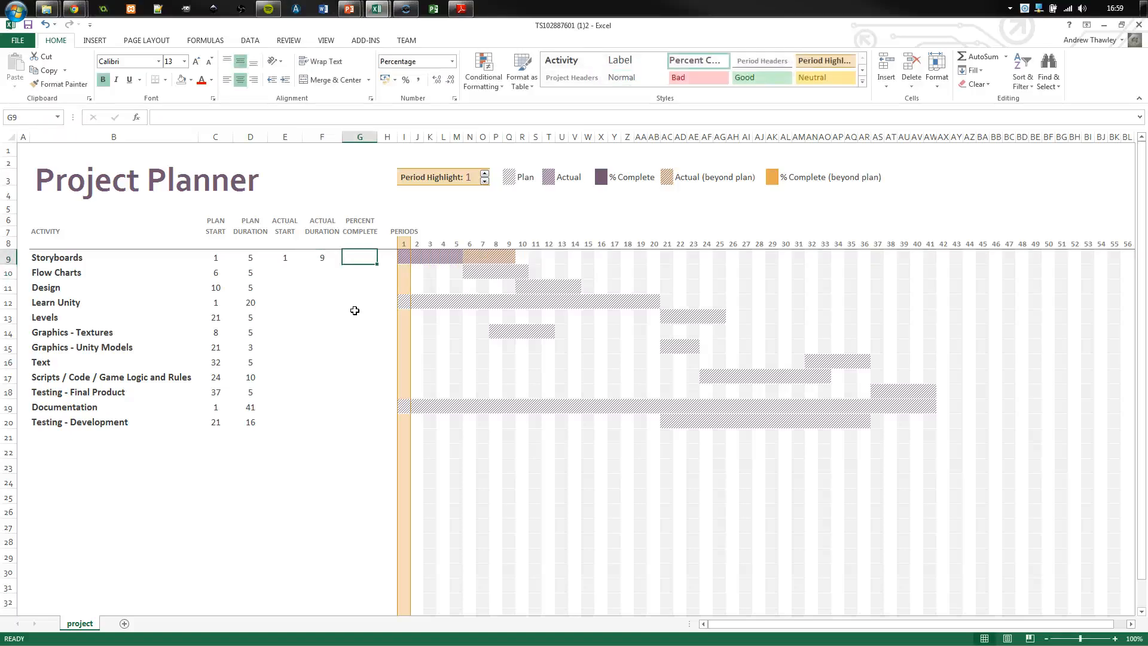
- Set the Storyboards percent complete to 100%
type("100")
key("BackSpace")
key("BackSpace")
key("BackSpace")
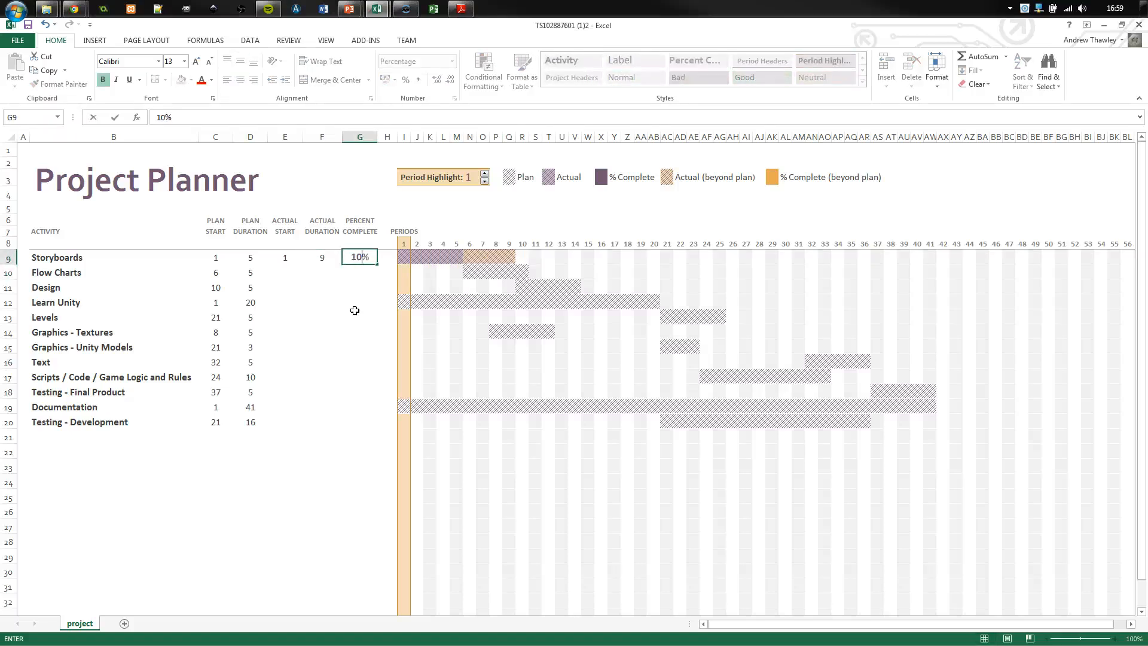
type("100")
key("Return")
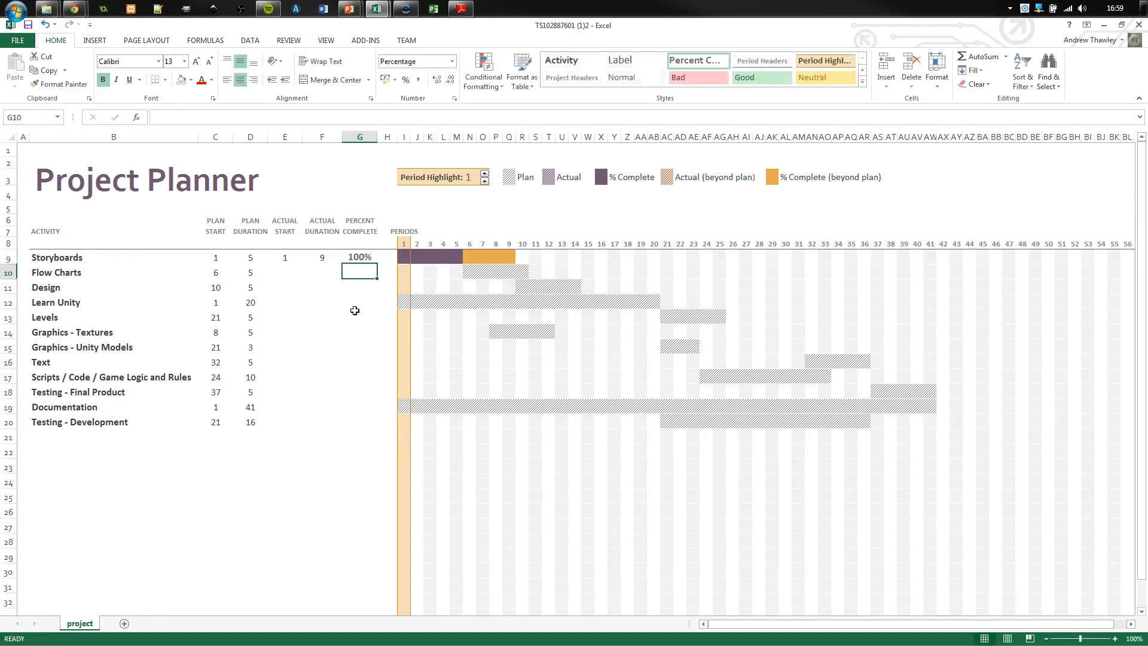
- Record an actual start of 10 and an actual duration of 3 for the Flow Charts activity
key("Left")
key("Left")
key("Left")
key("Right")
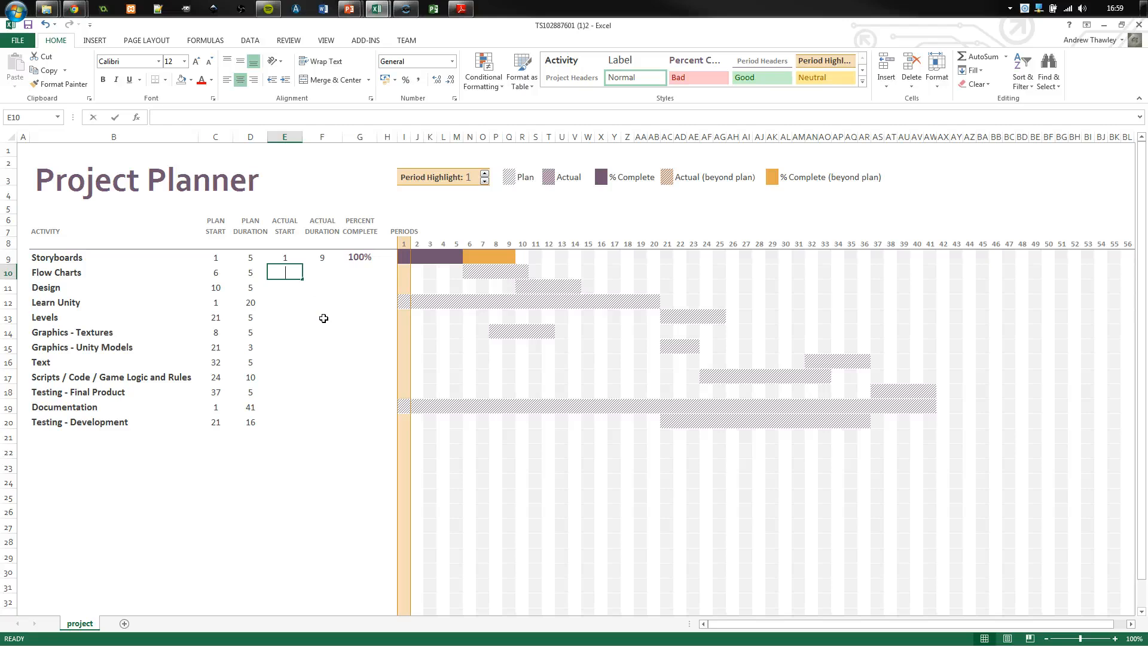
type("10")
key("Tab")
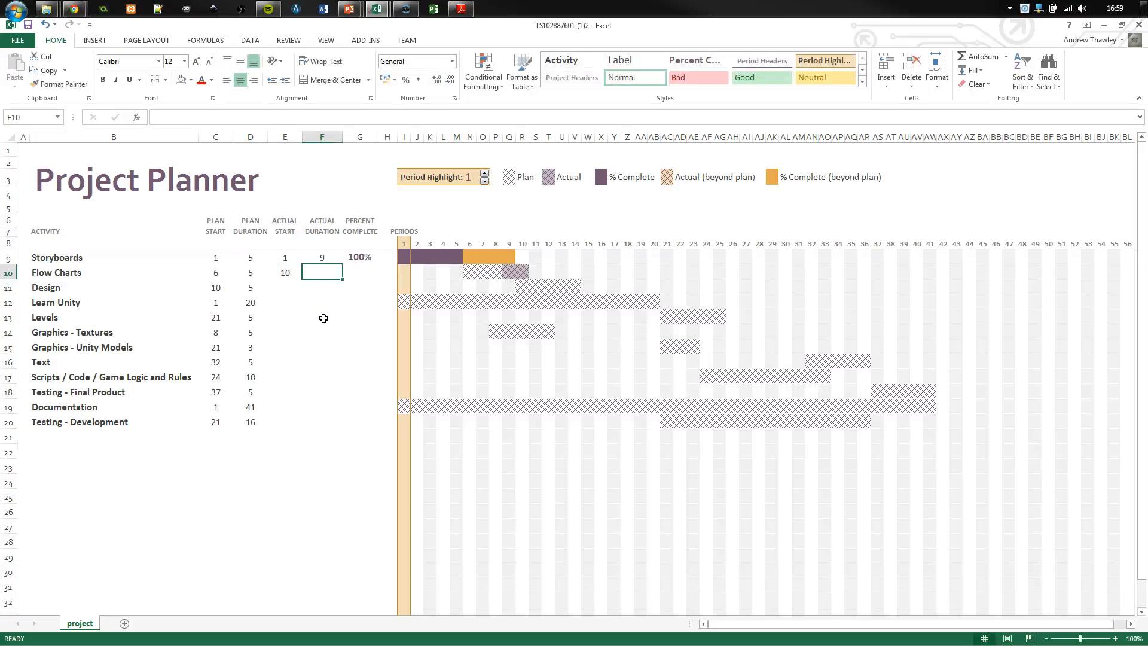
type("3")
key("Tab")
- Set the Flow Charts percent complete to 50%
type("50")
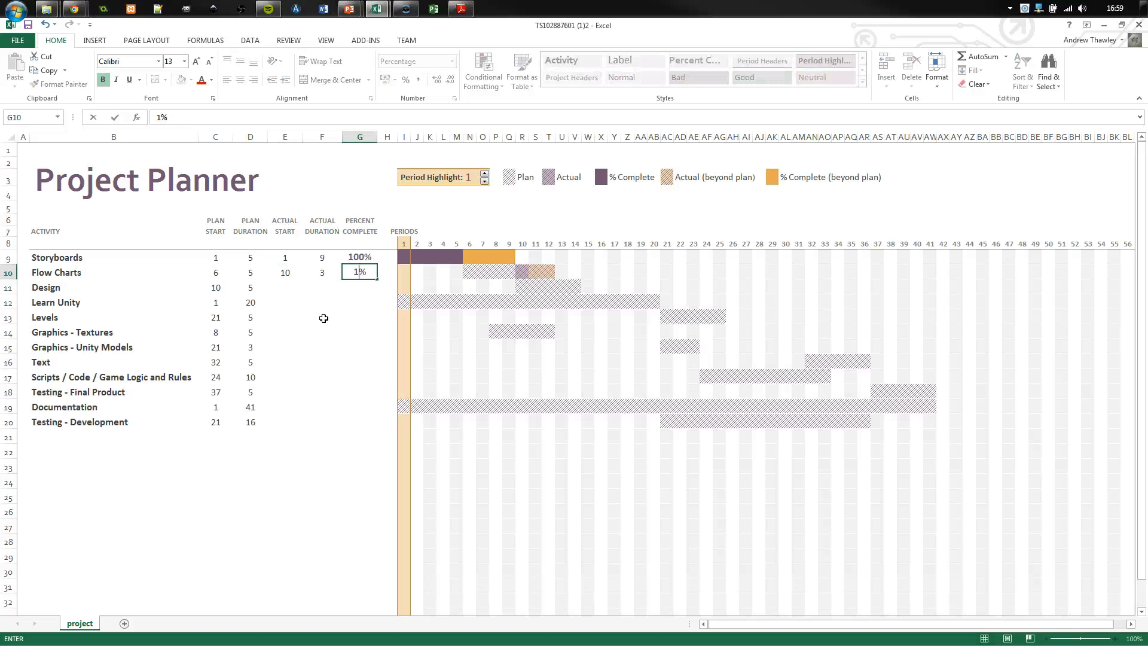
key("Return")
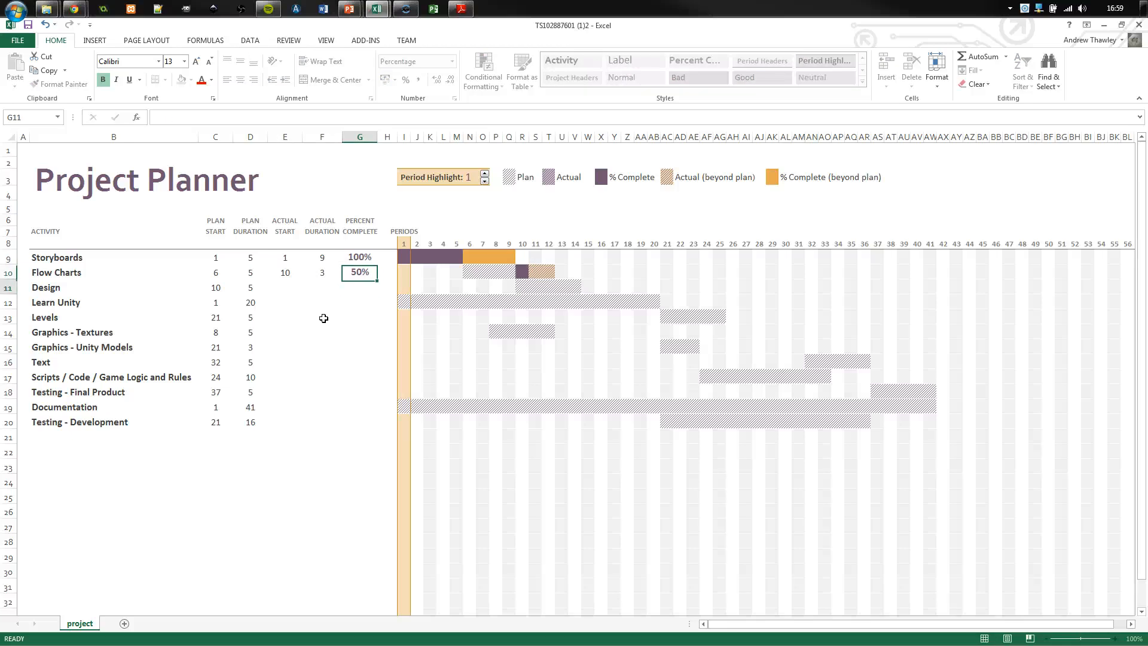
key("Left")
key("Left")
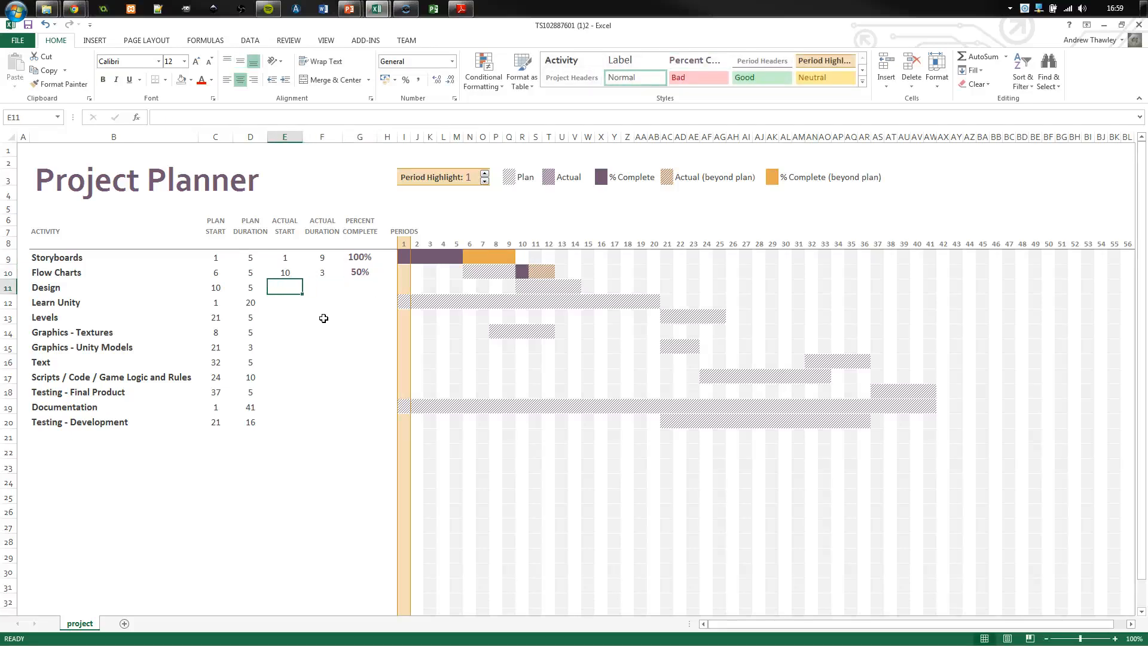